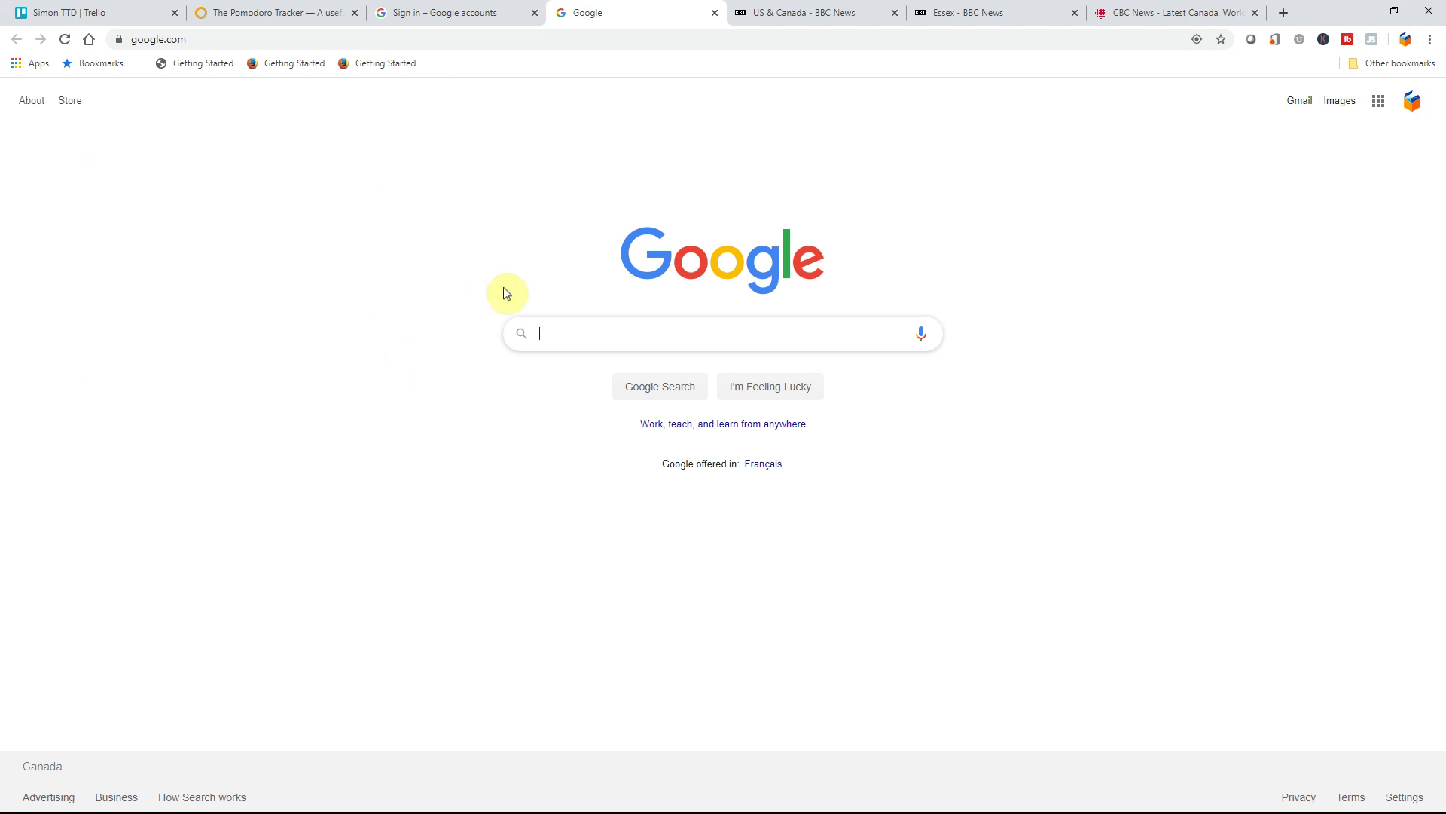
- Search Google for 'radio id', then go to radioid.net's database search page
type("radio id")
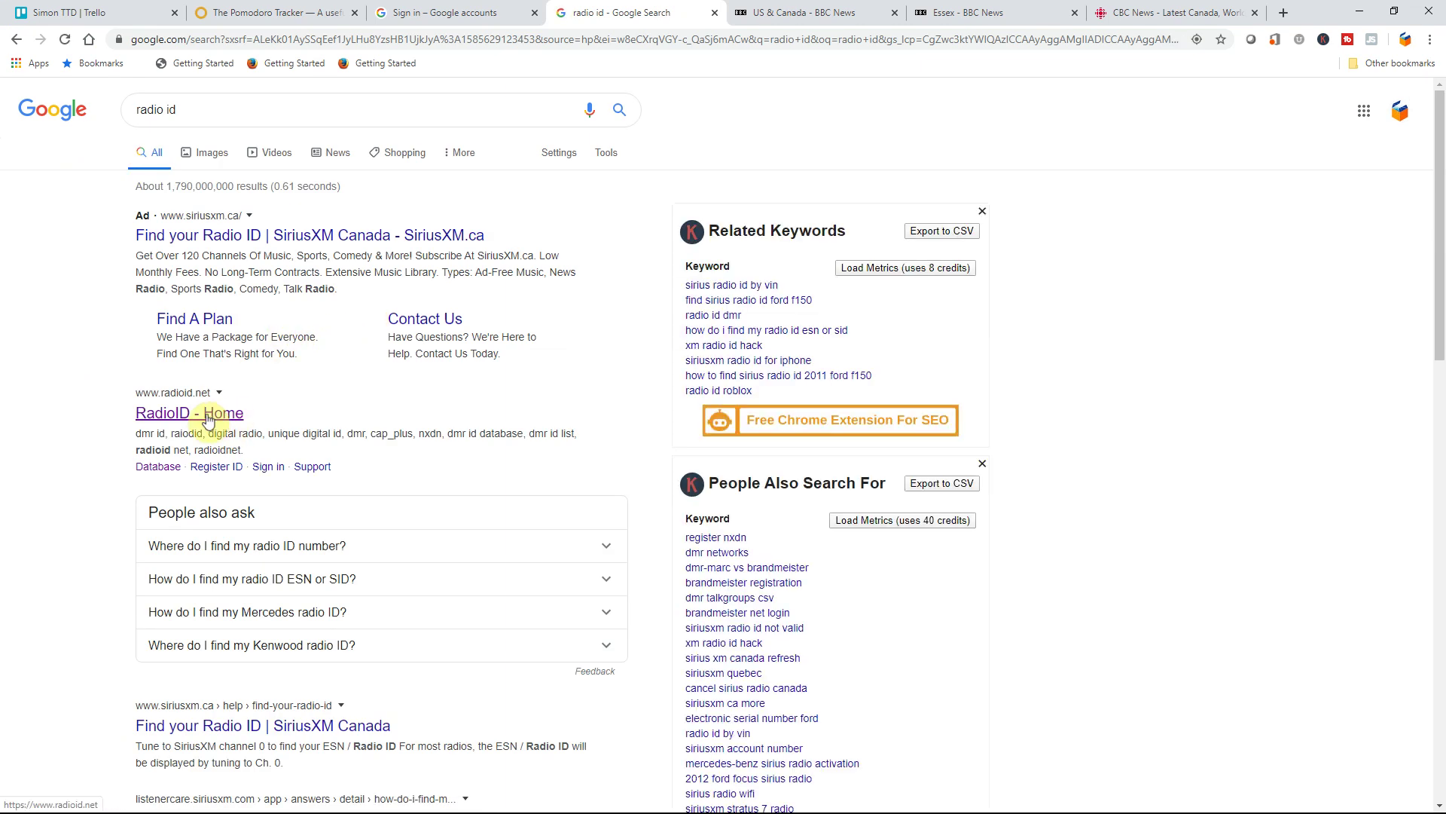
left_click(445, 38)
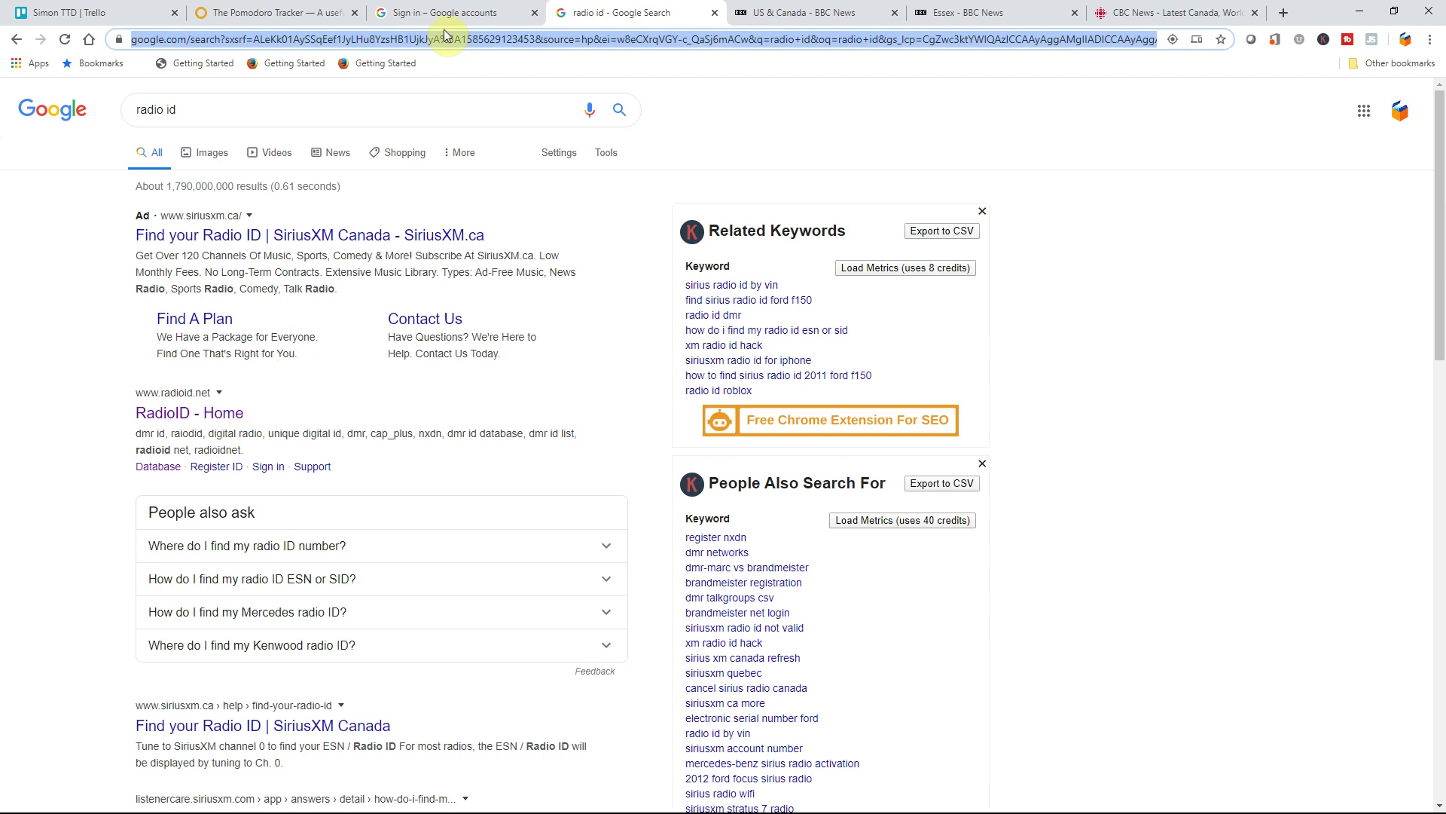
type("radio")
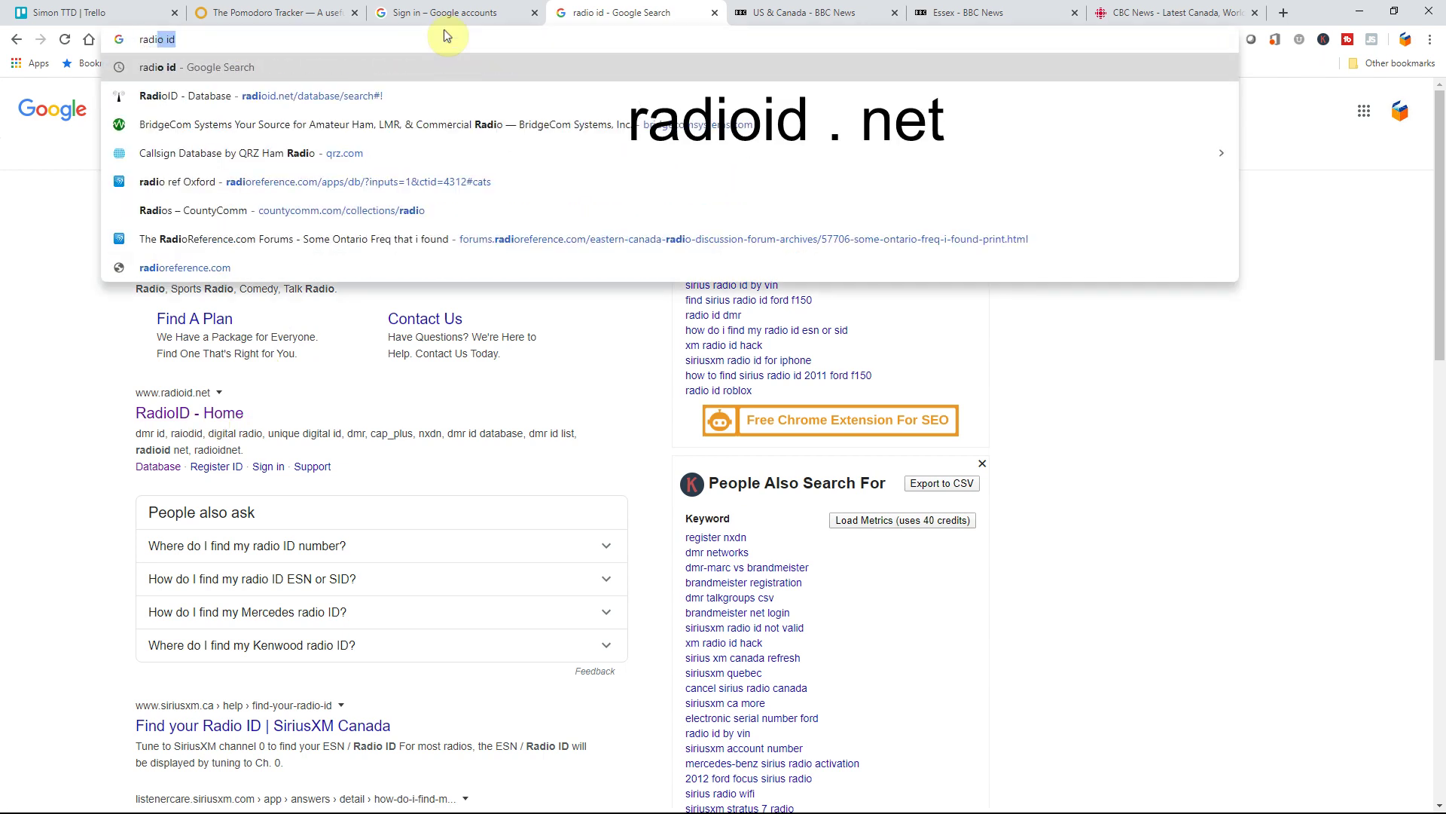
type("id.net/database/search#!")
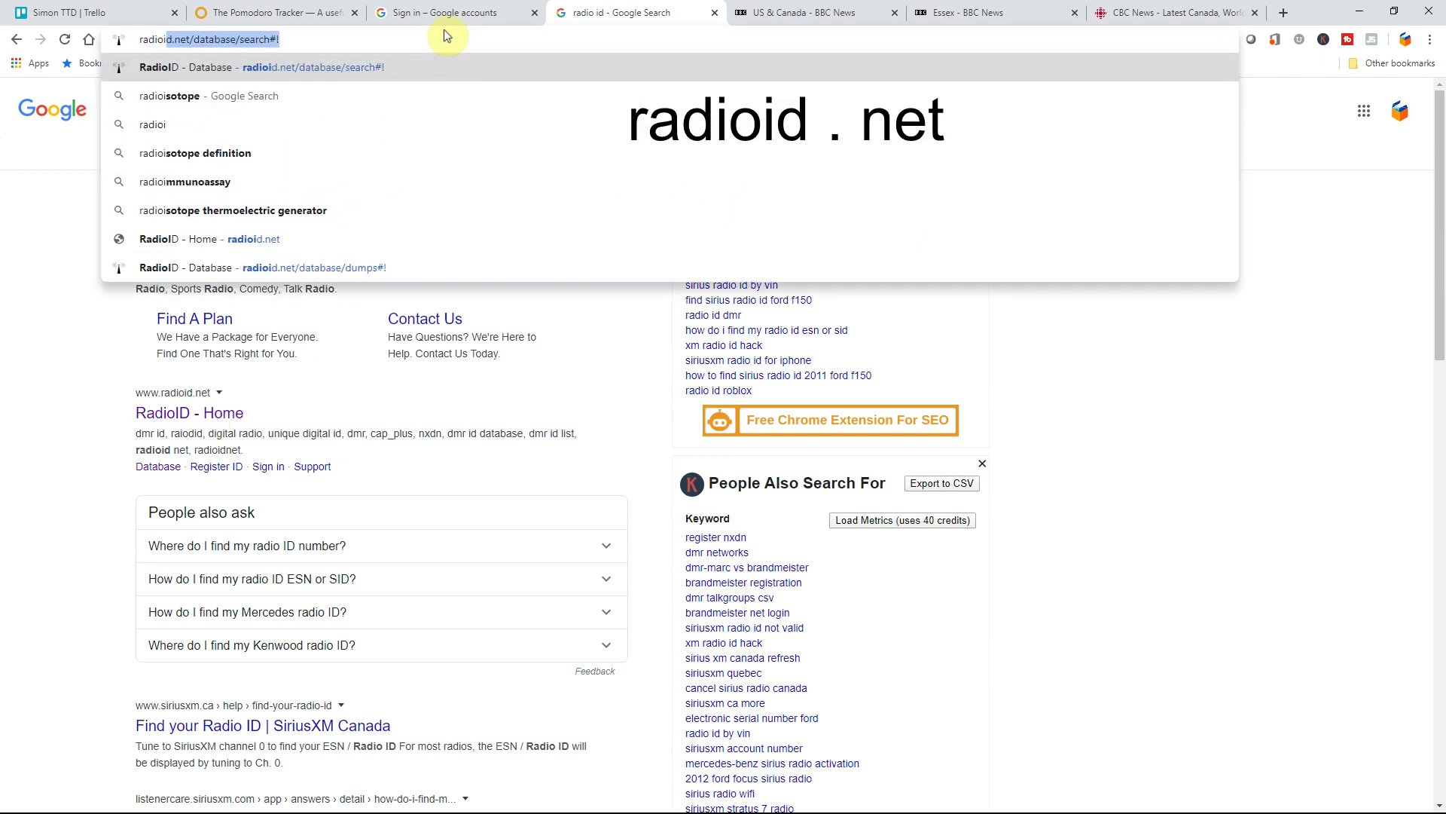
key("Return")
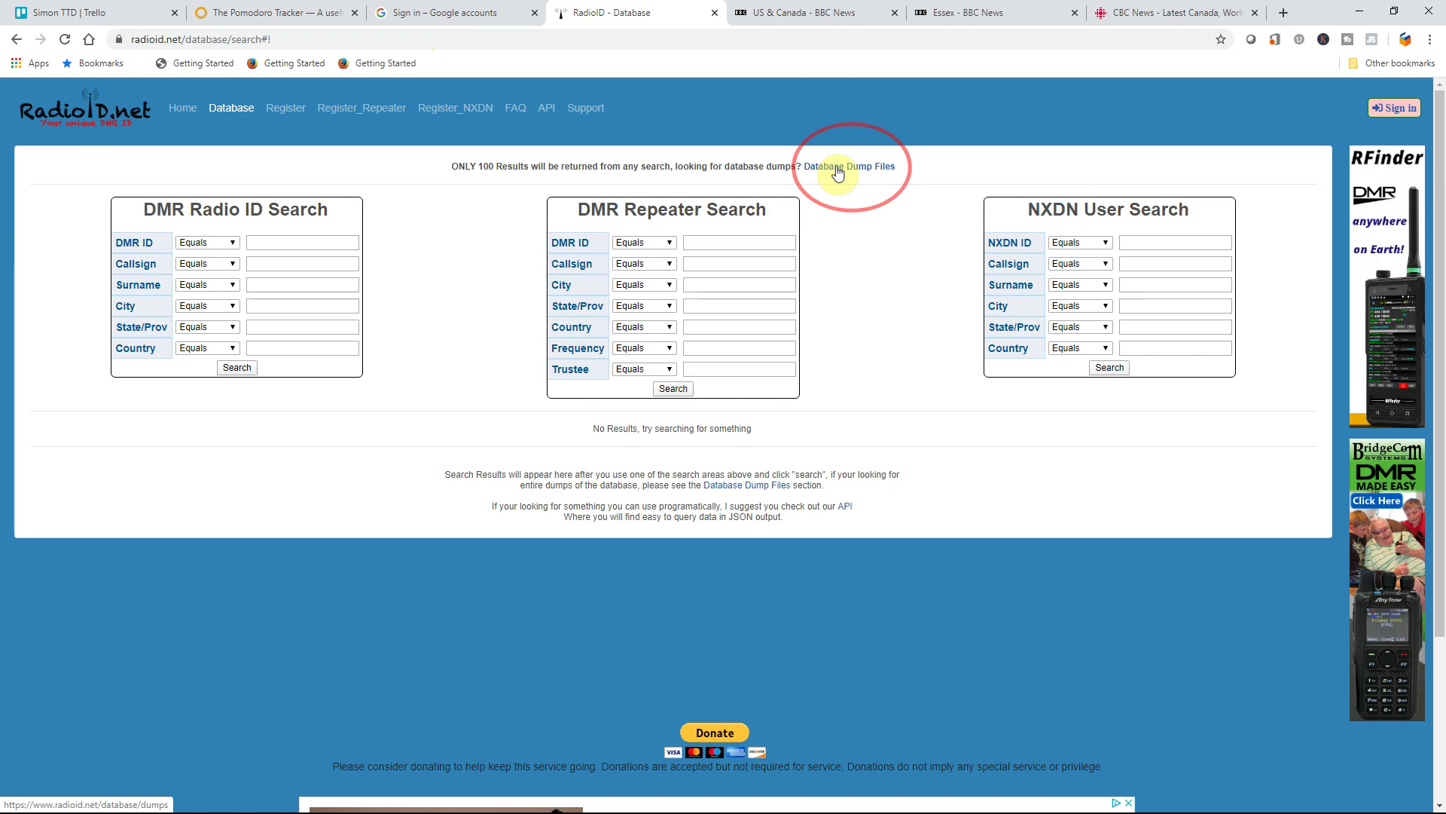
- Download user.csv from RadioID.net's Database Dump Files list
left_click(838, 173)
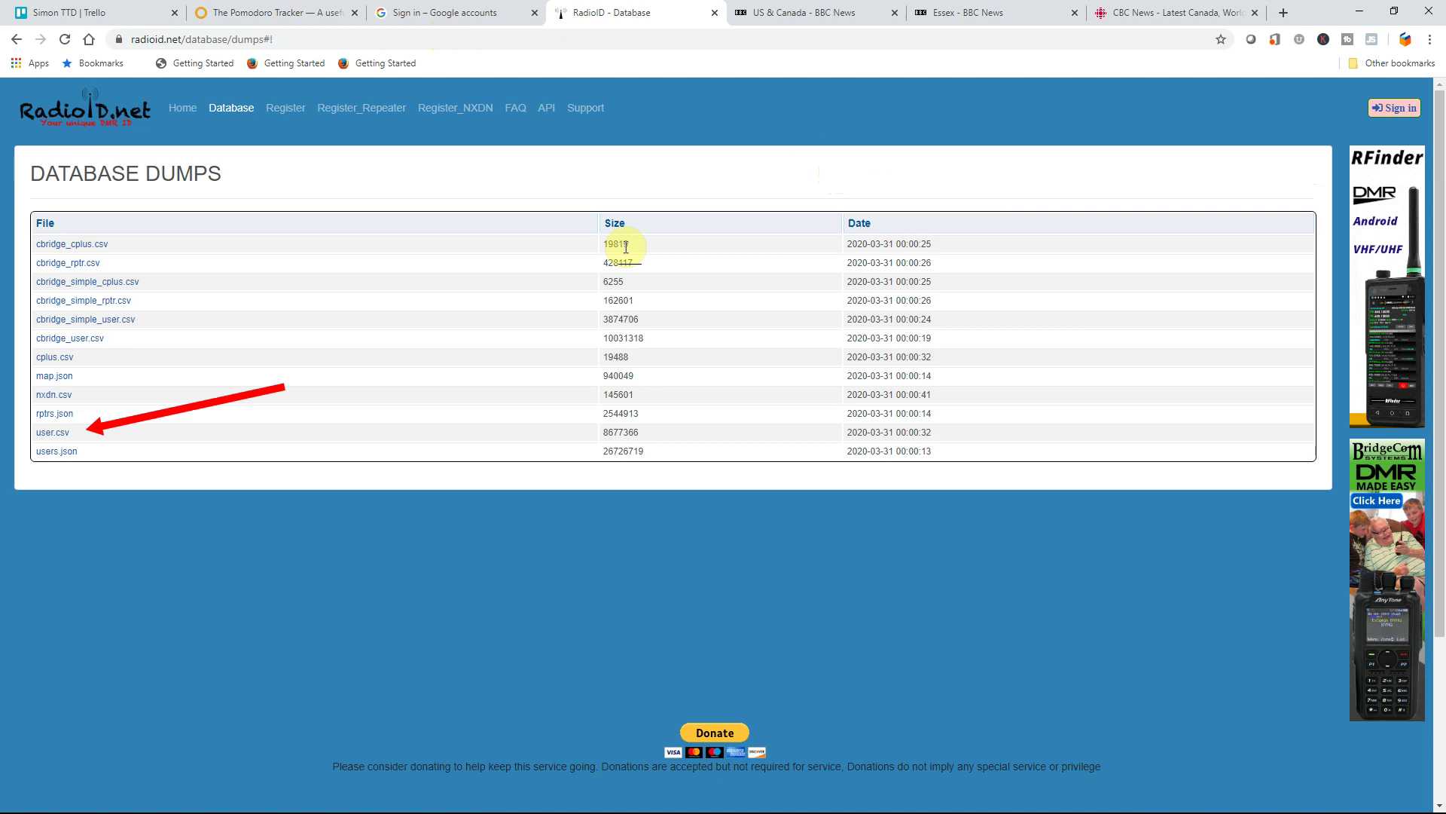
left_click(58, 435)
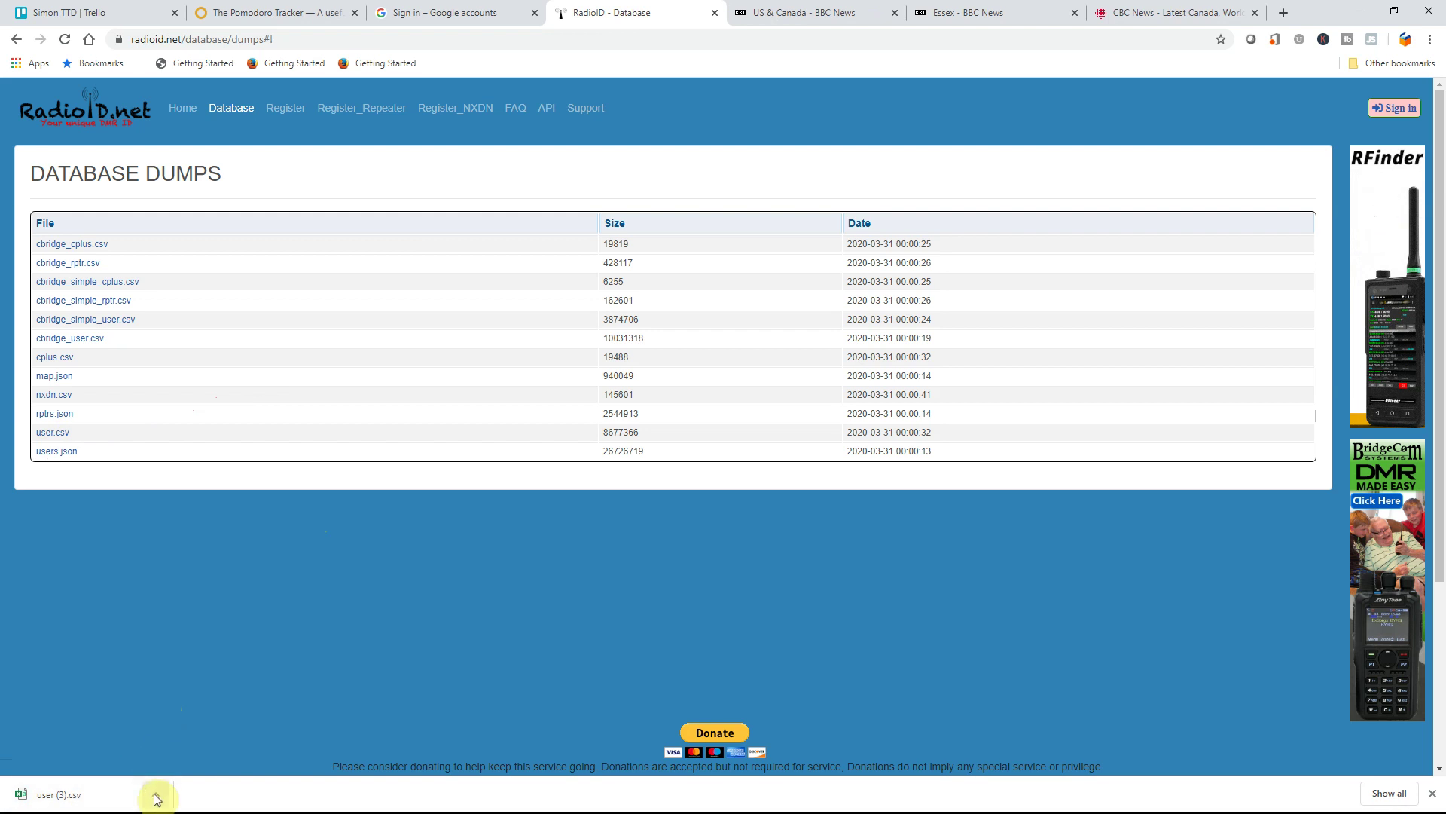
- Open the downloaded user (3).csv in Excel from the download bar
left_click(98, 797)
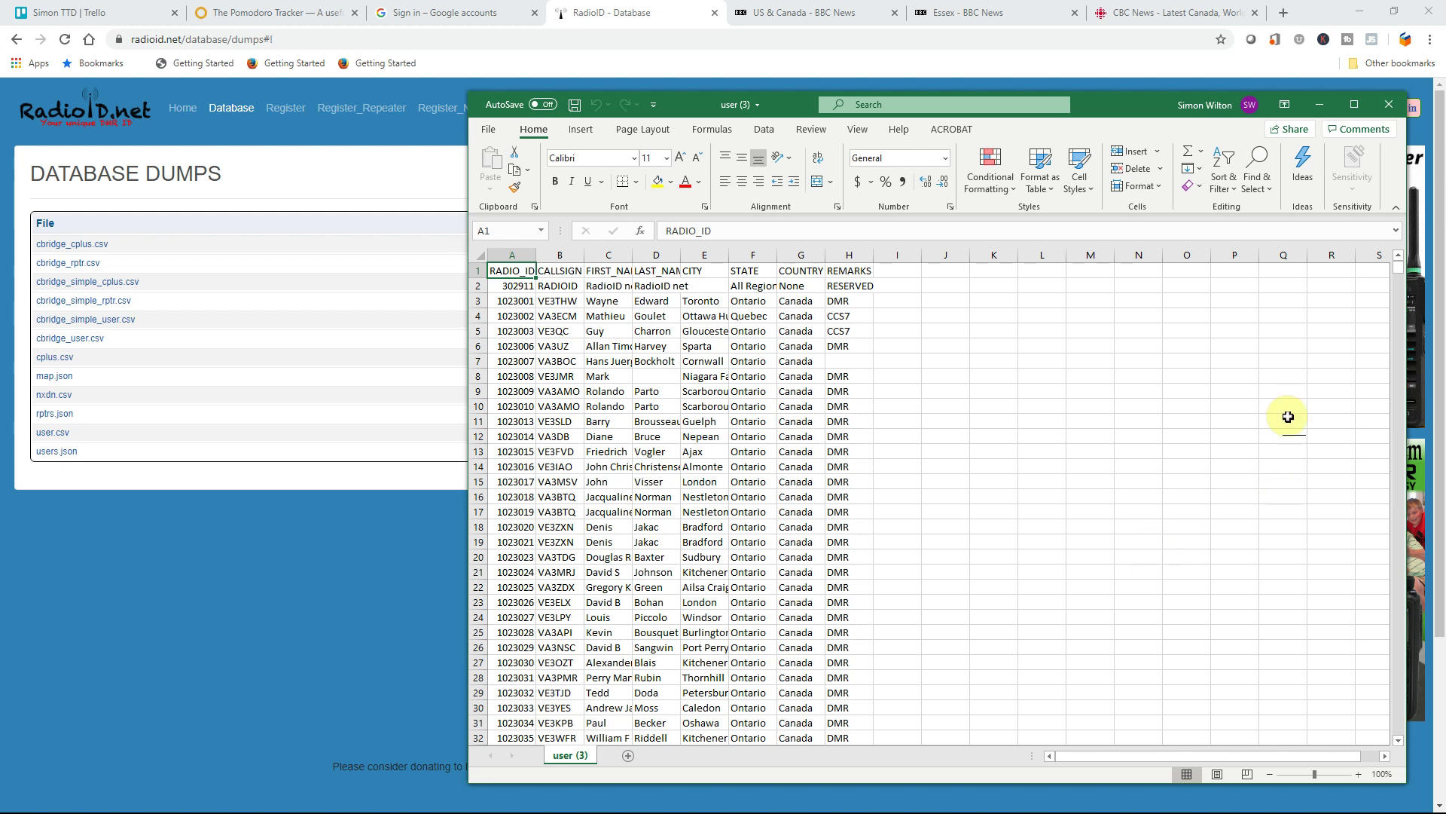
left_click_drag(1400, 269, 1377, 740)
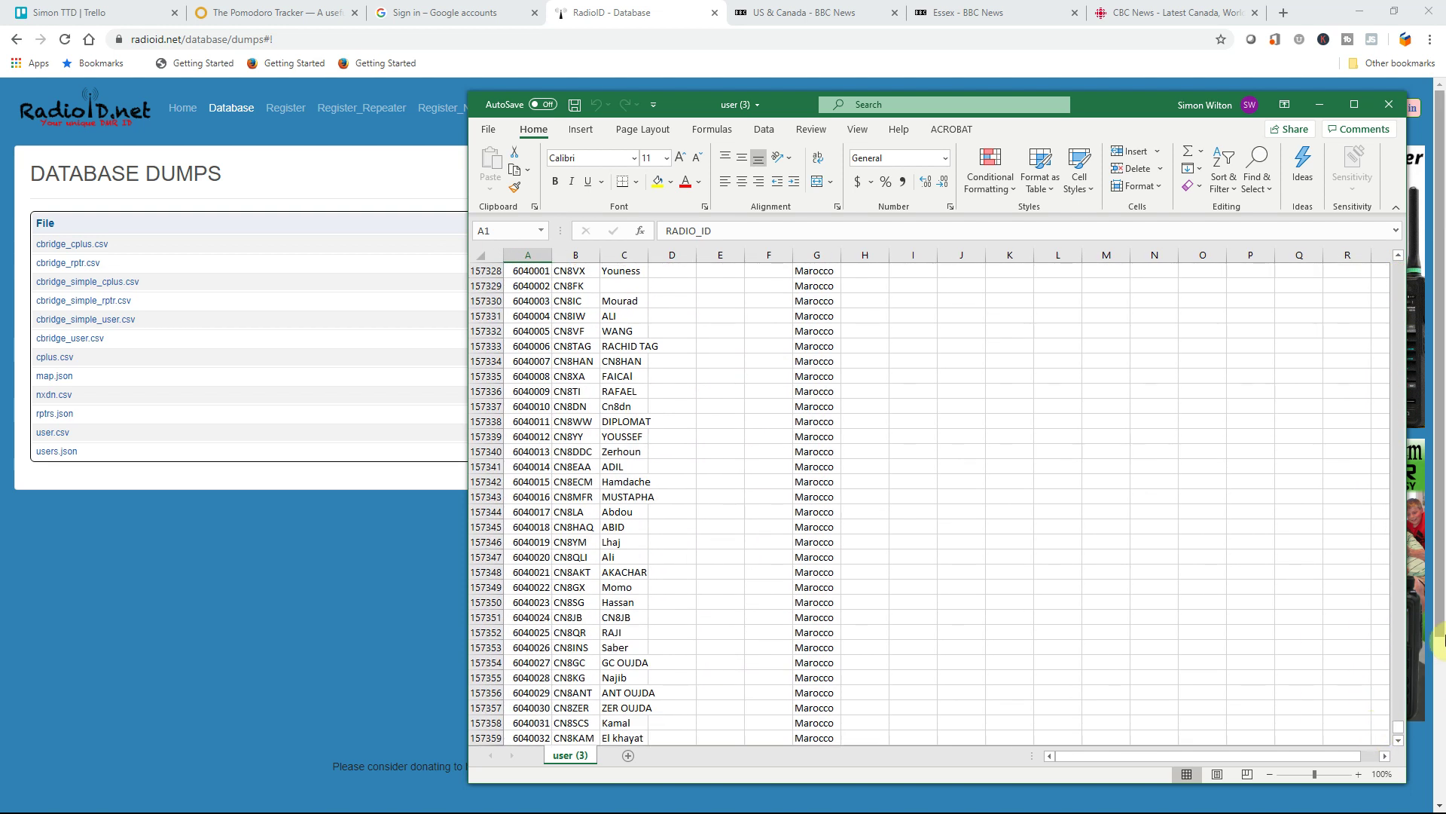
scroll(1273, 538, "down", 14)
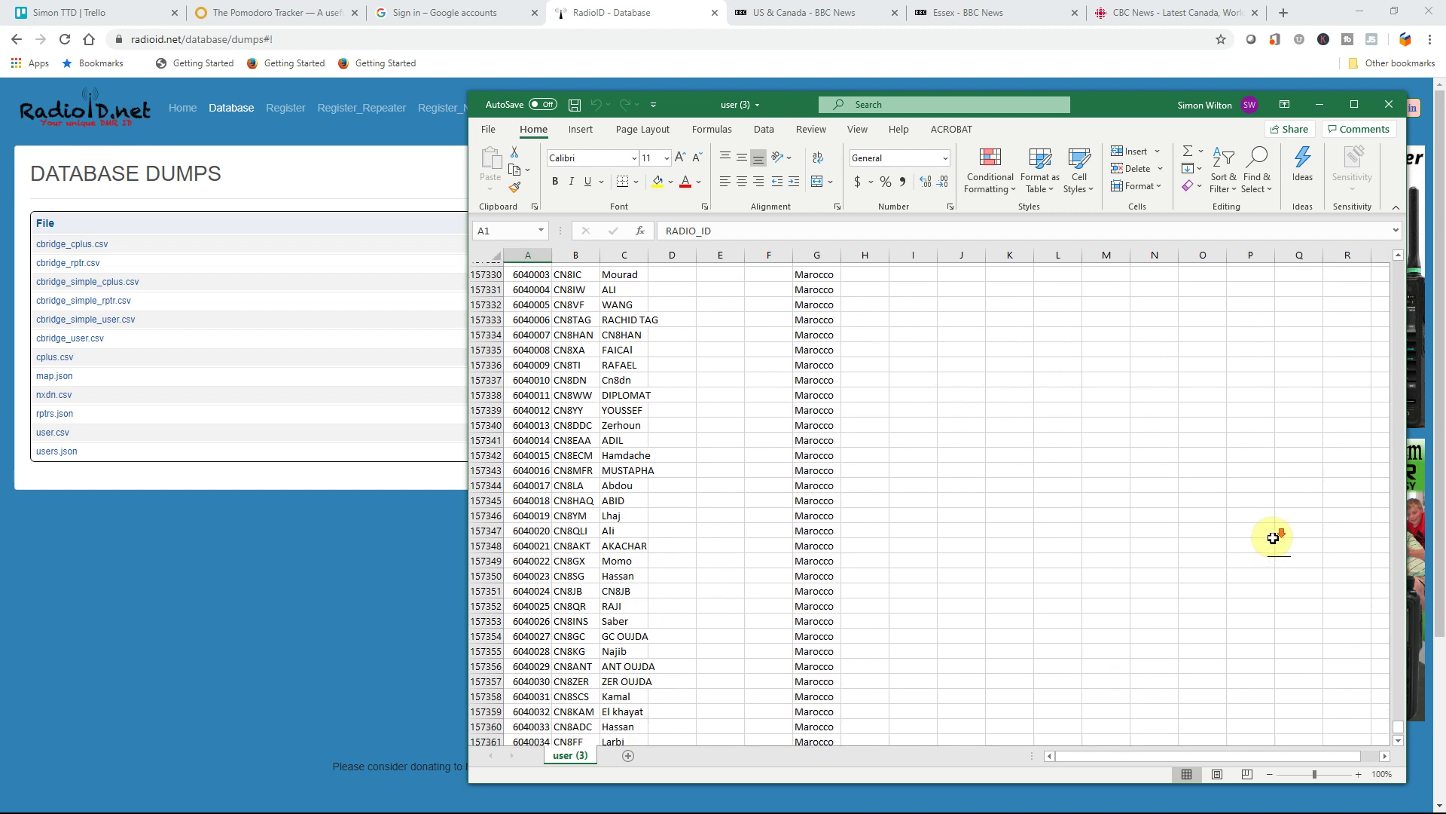
scroll(1273, 538, "down", 20)
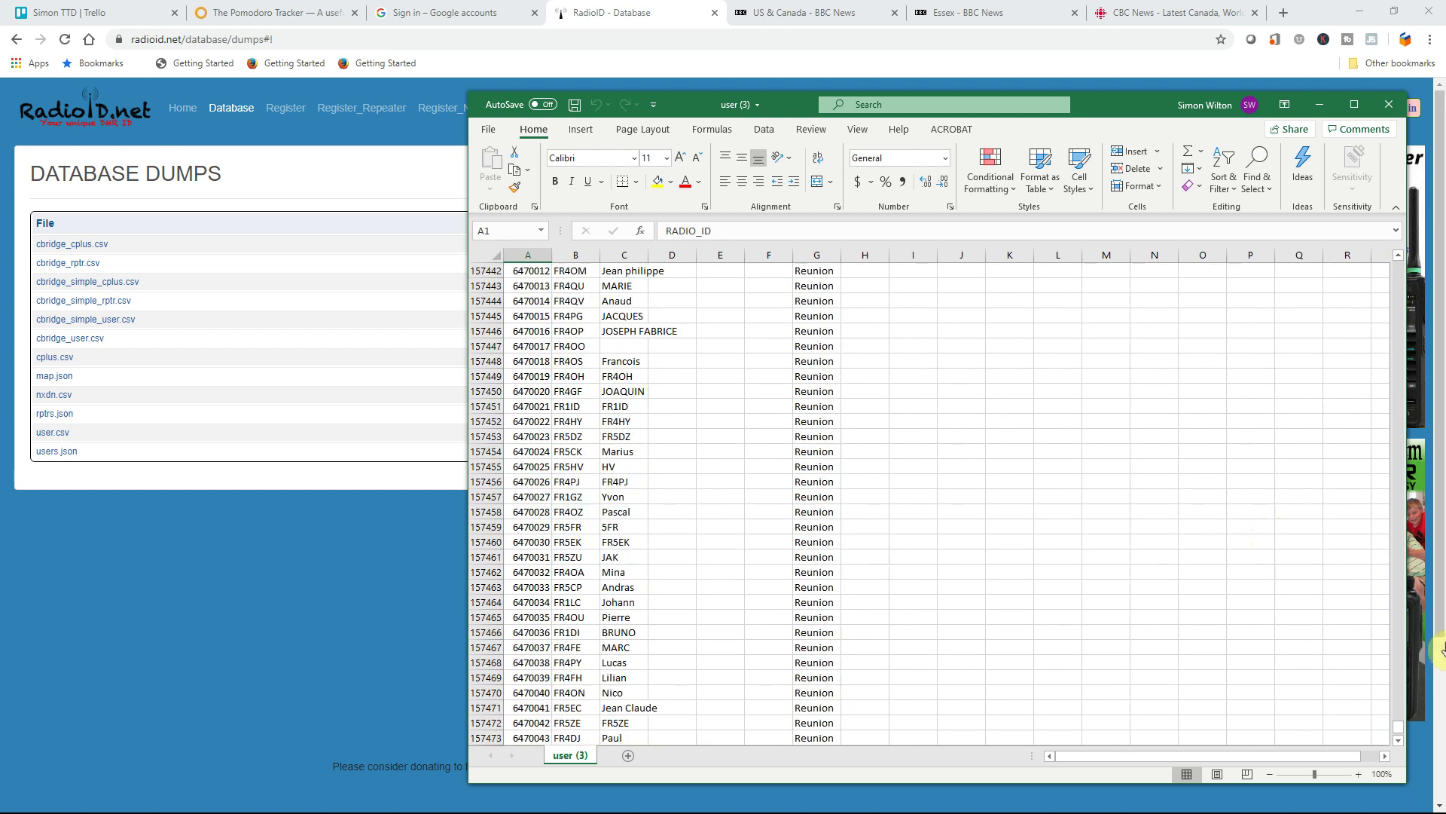
- Confirm the records end at row 157875 and autofit the FIRST_NAME column
left_click(535, 679)
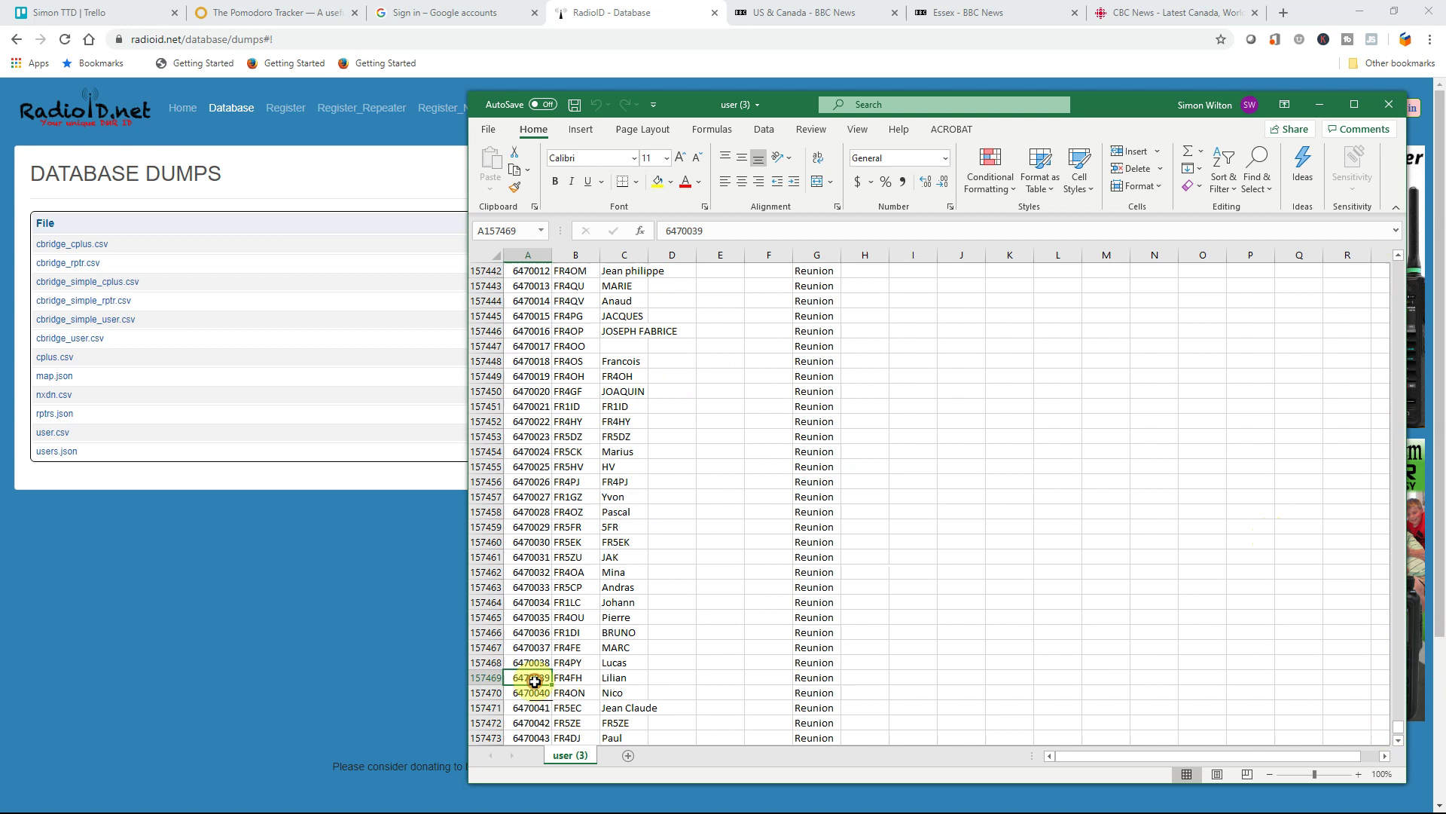
key("ctrl+Down")
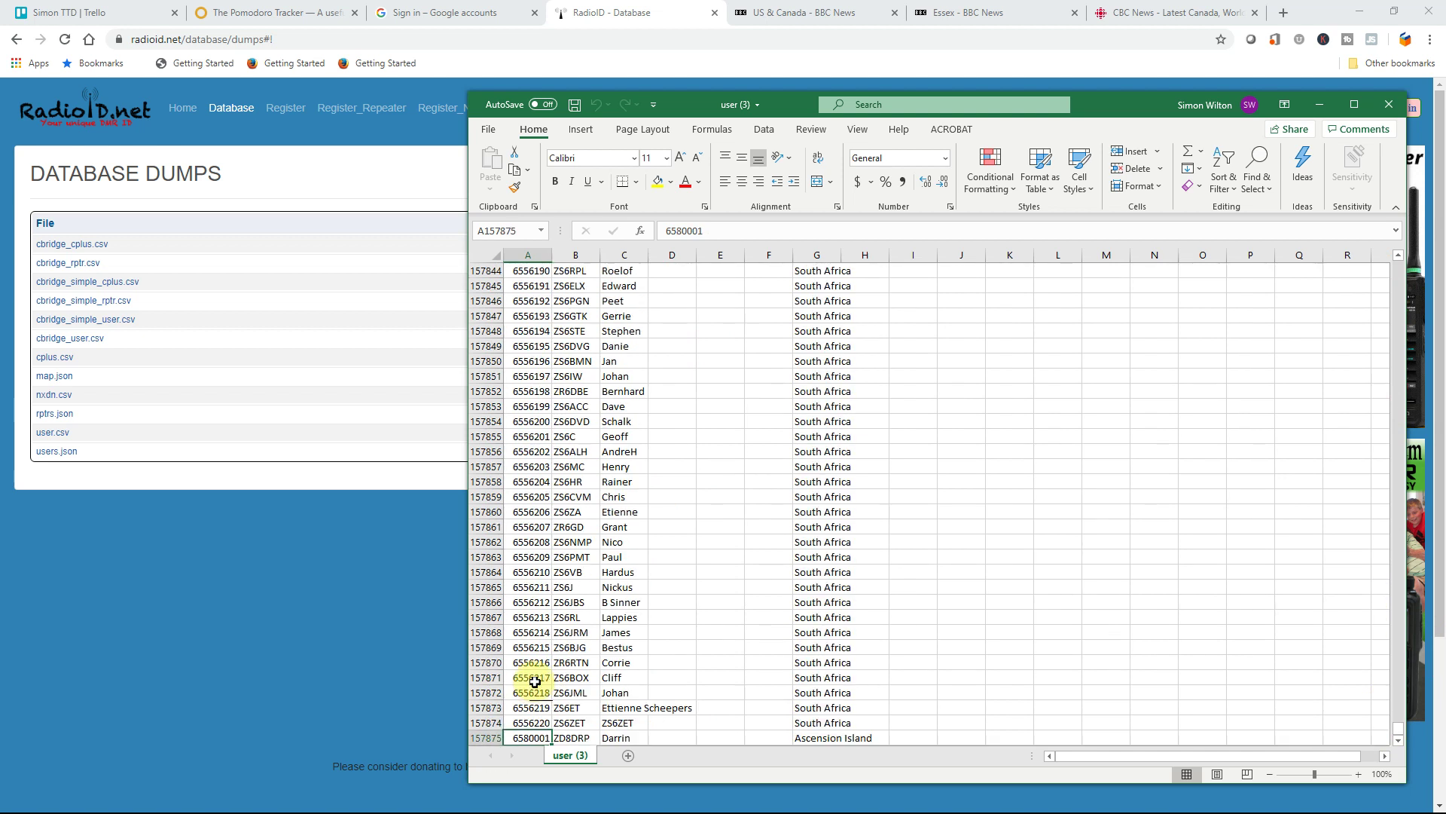
key("Down")
key("Down")
key("Down")
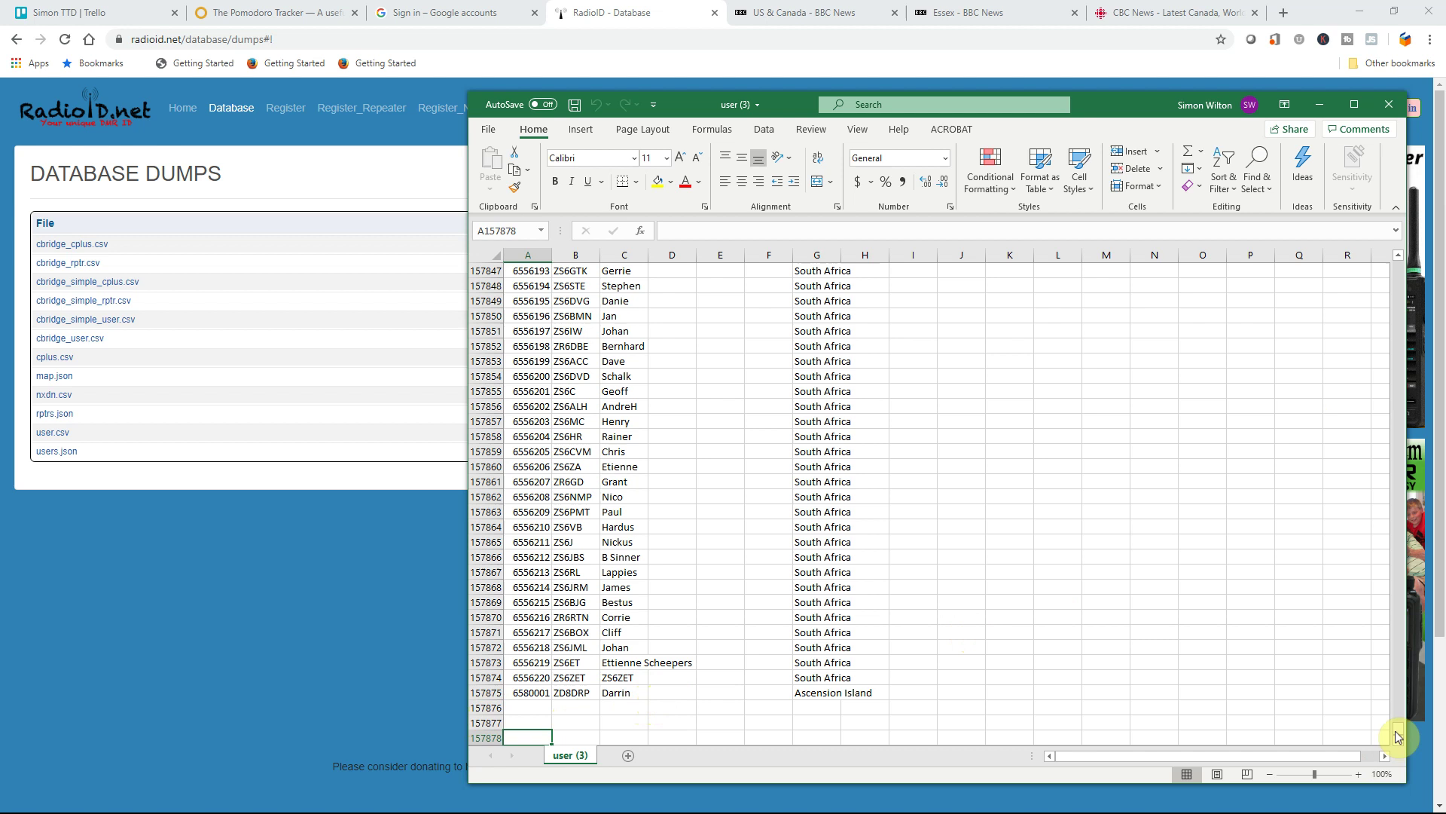
left_click_drag(1403, 736, 1382, 247)
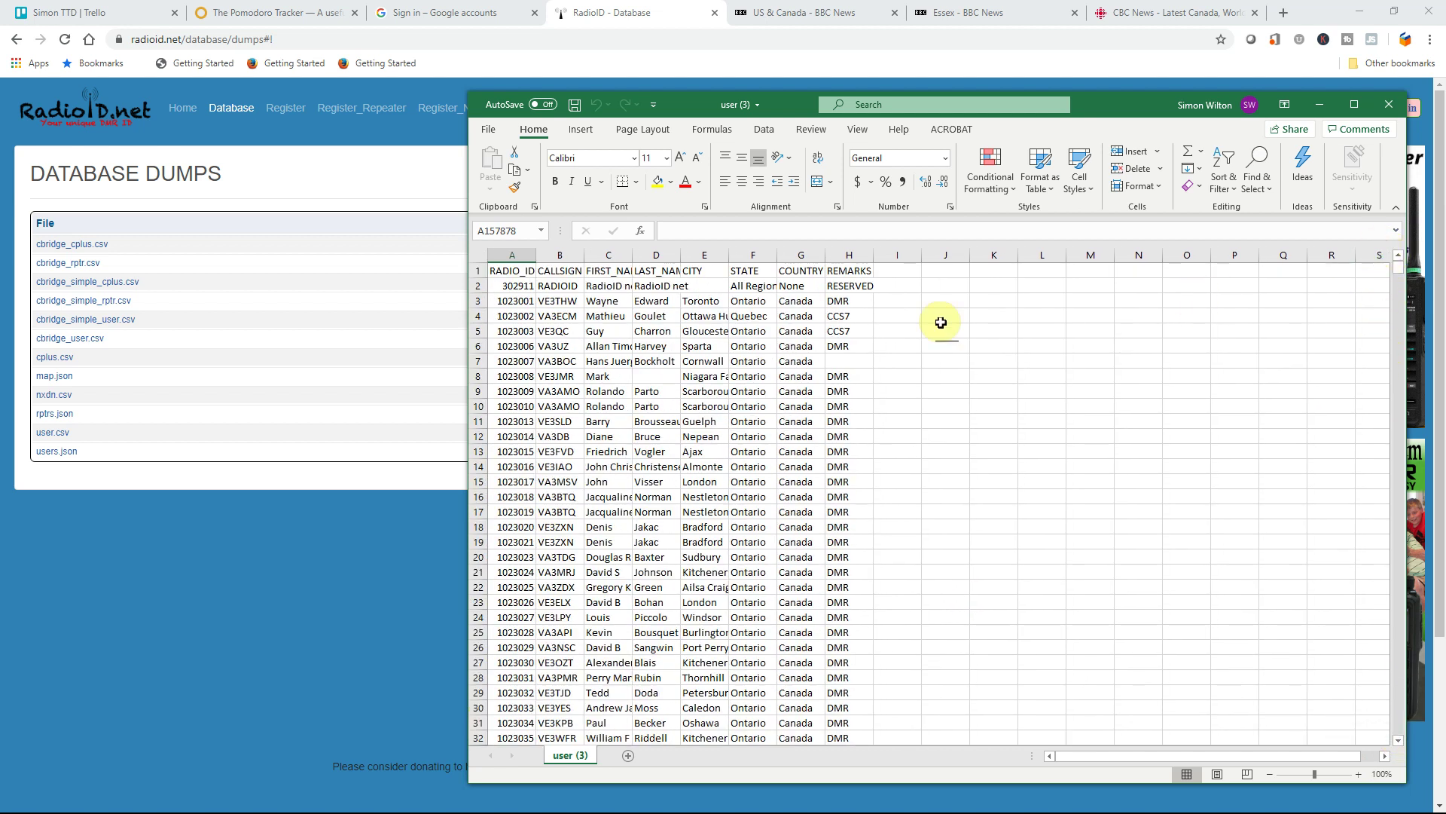
double_click(635, 259)
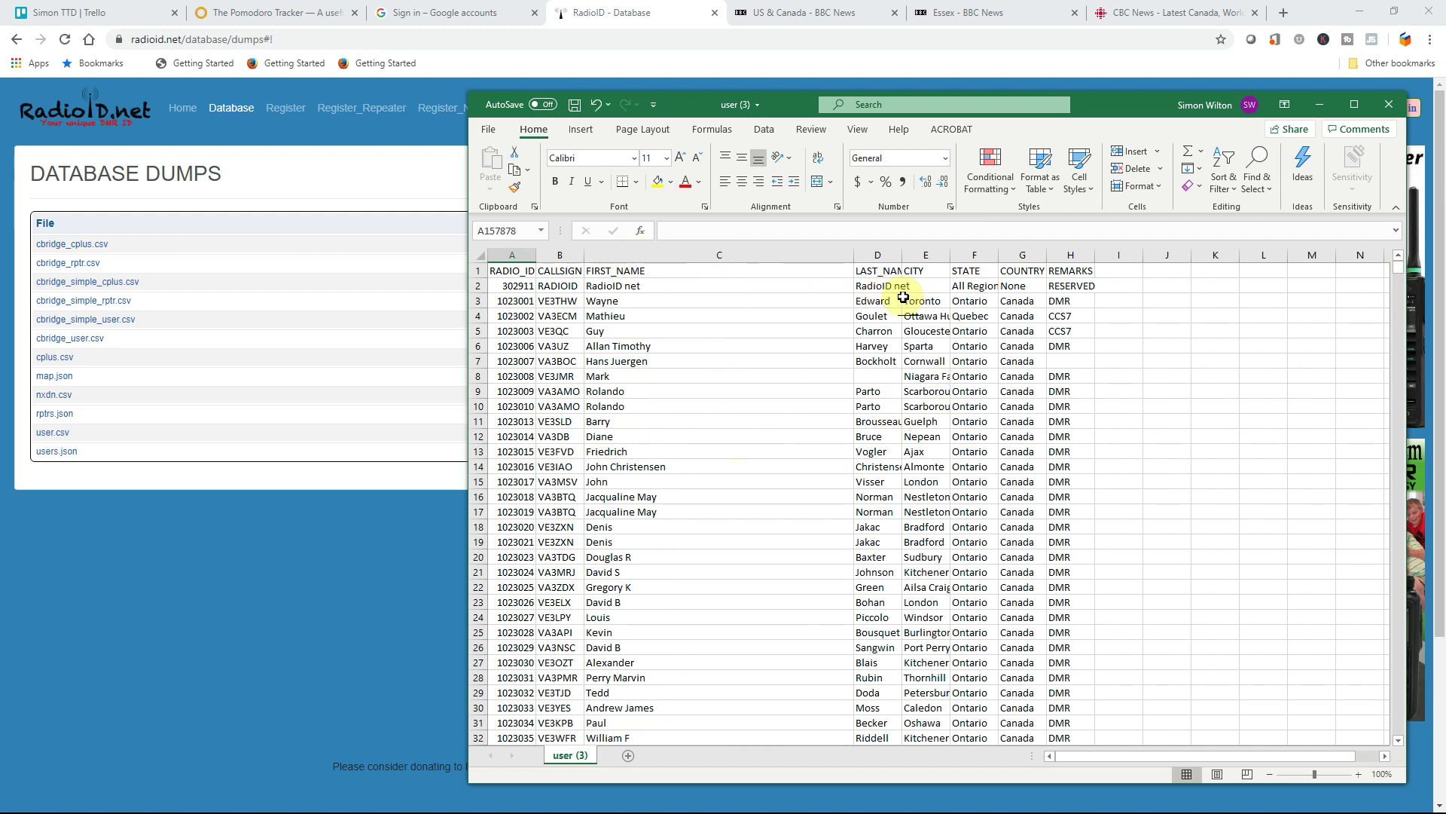
- Minimize Chrome to show the D878UV CPS contact list ending at entry 154230
left_click(1369, 32)
left_click(1359, 11)
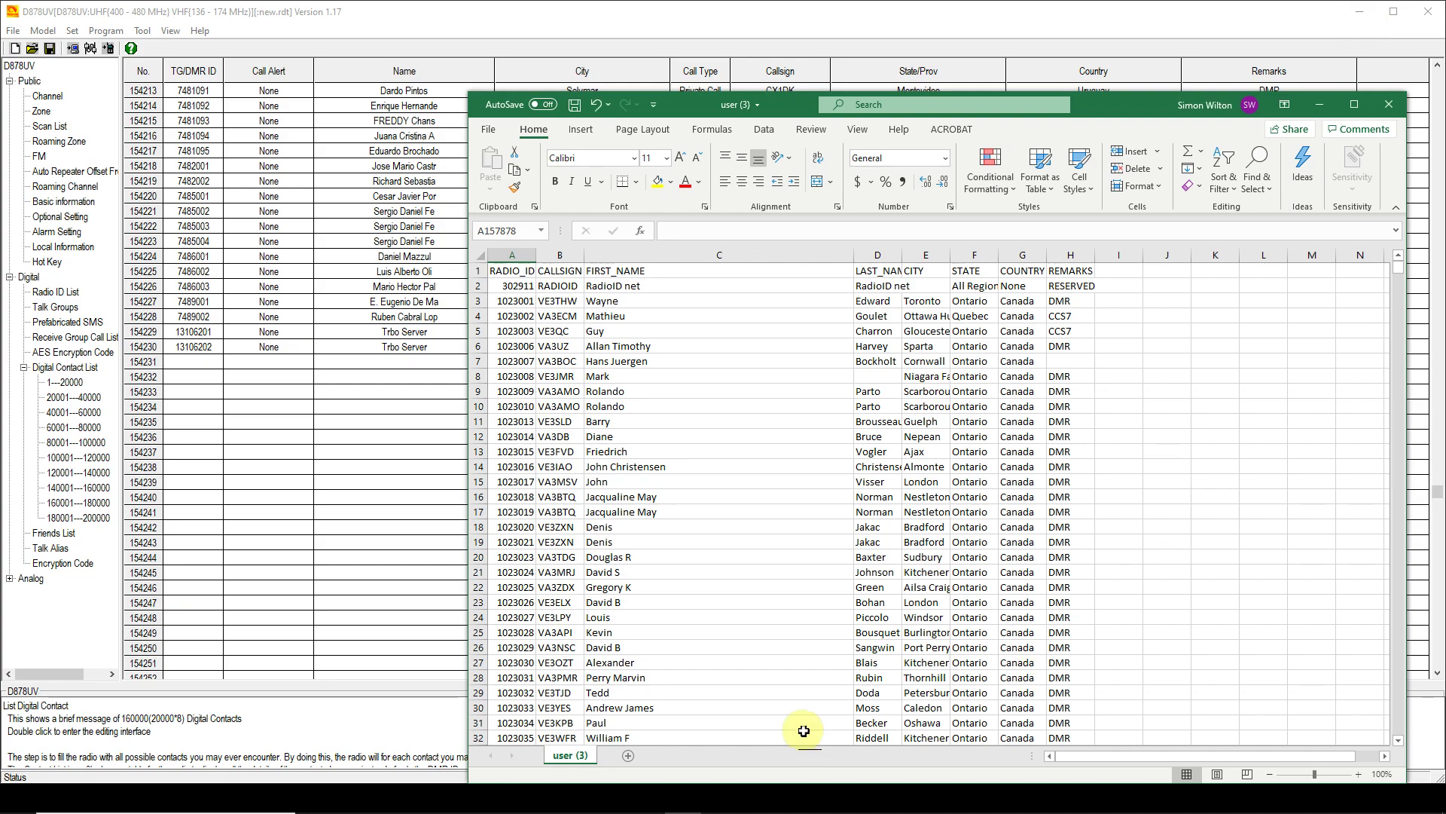
left_click(342, 443)
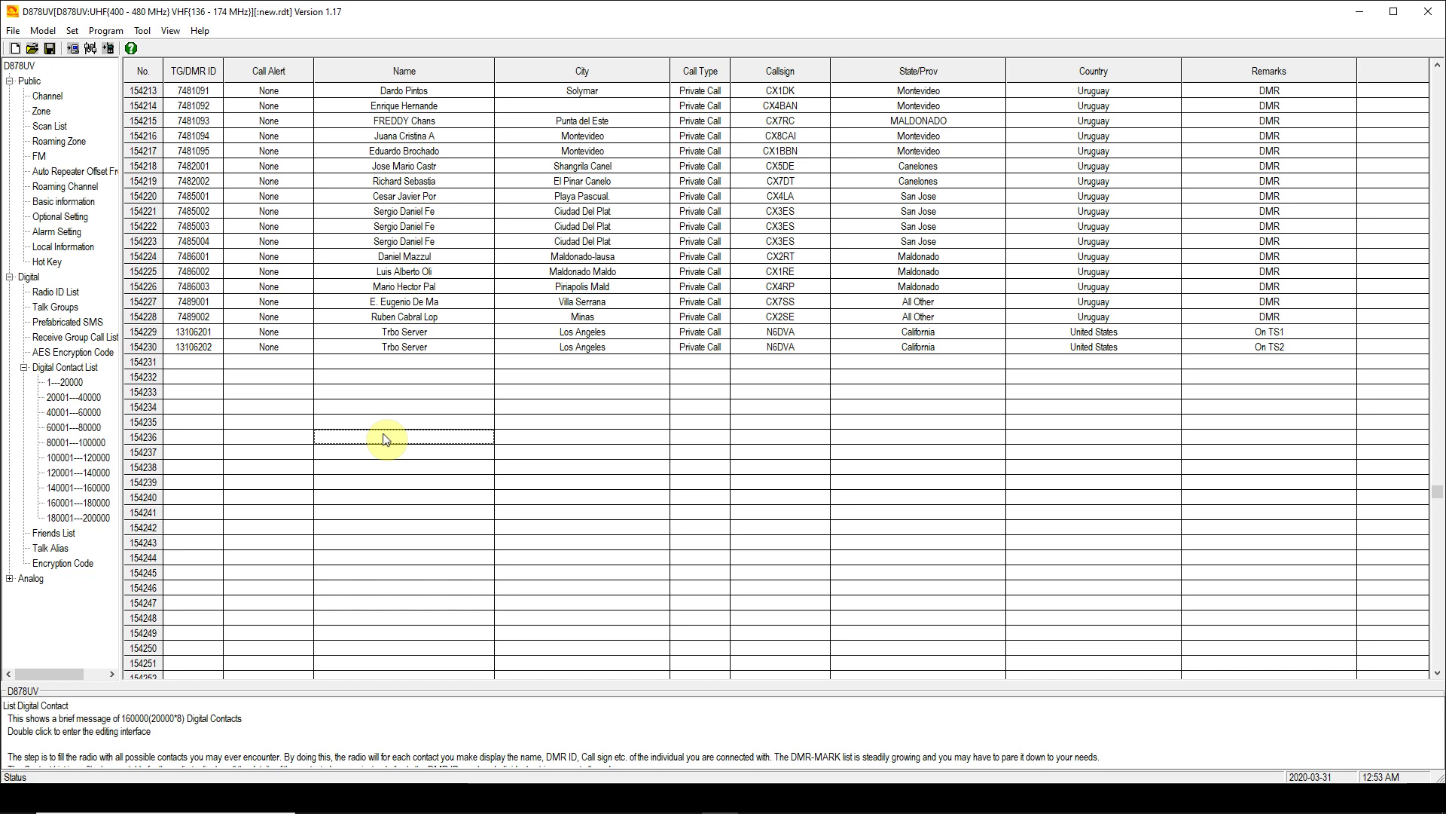
- Fit RADIO_ID, CALLSIGN, FIRST_NAME, LAST_NAME, CITY and REMARKS column widths to their contents
left_click(683, 805)
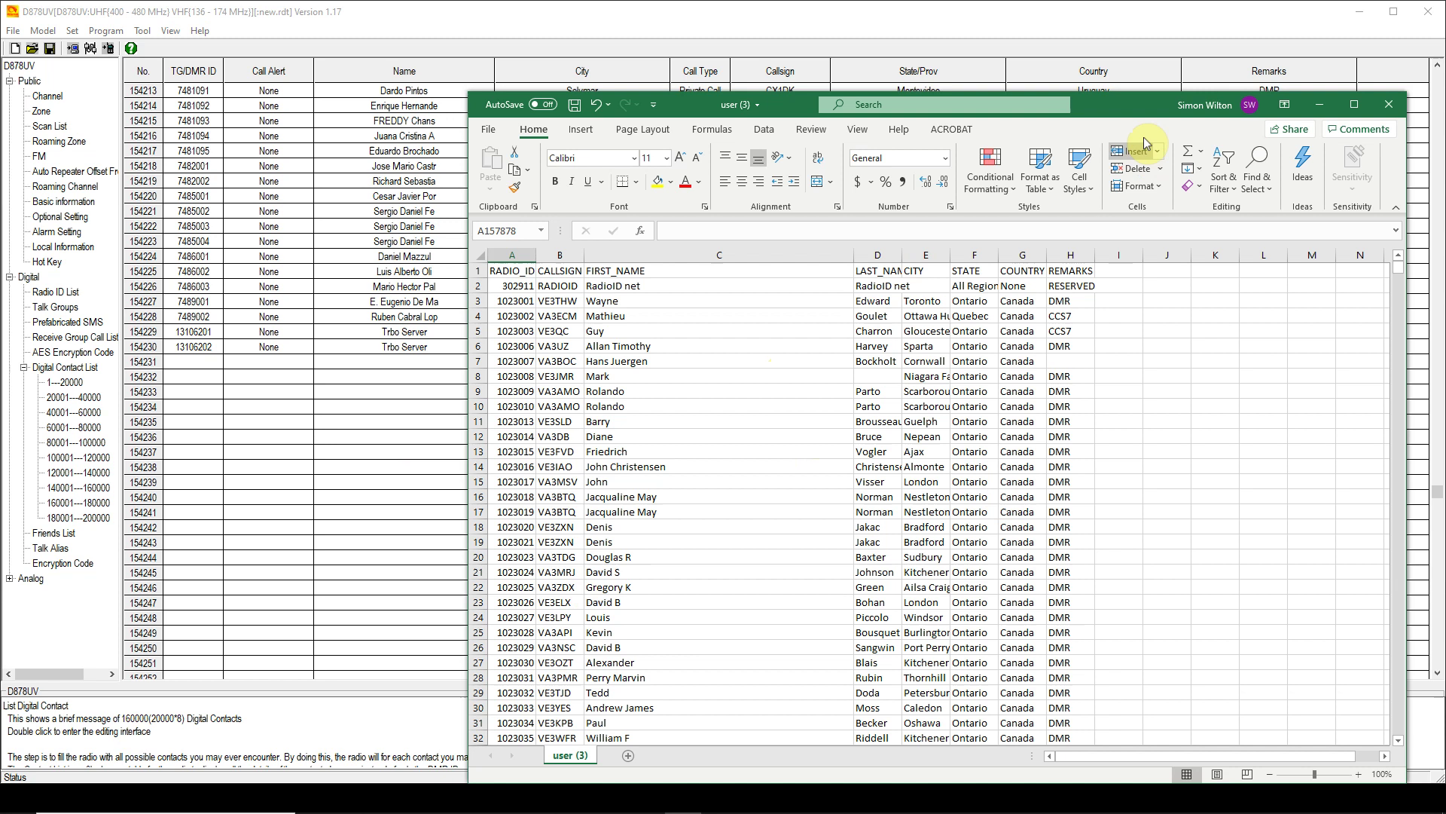
left_click_drag(1120, 107, 896, 79)
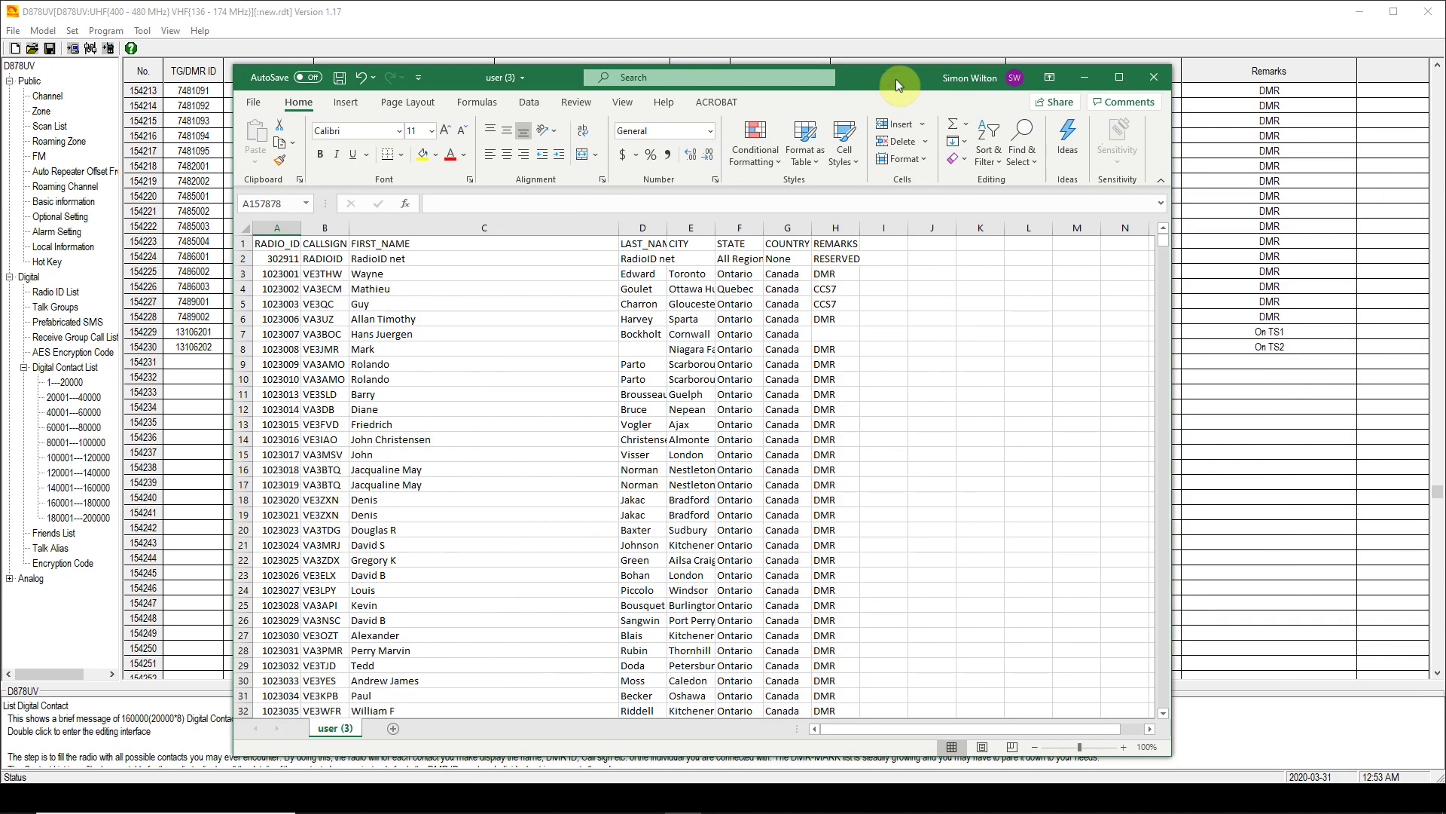
double_click(299, 229)
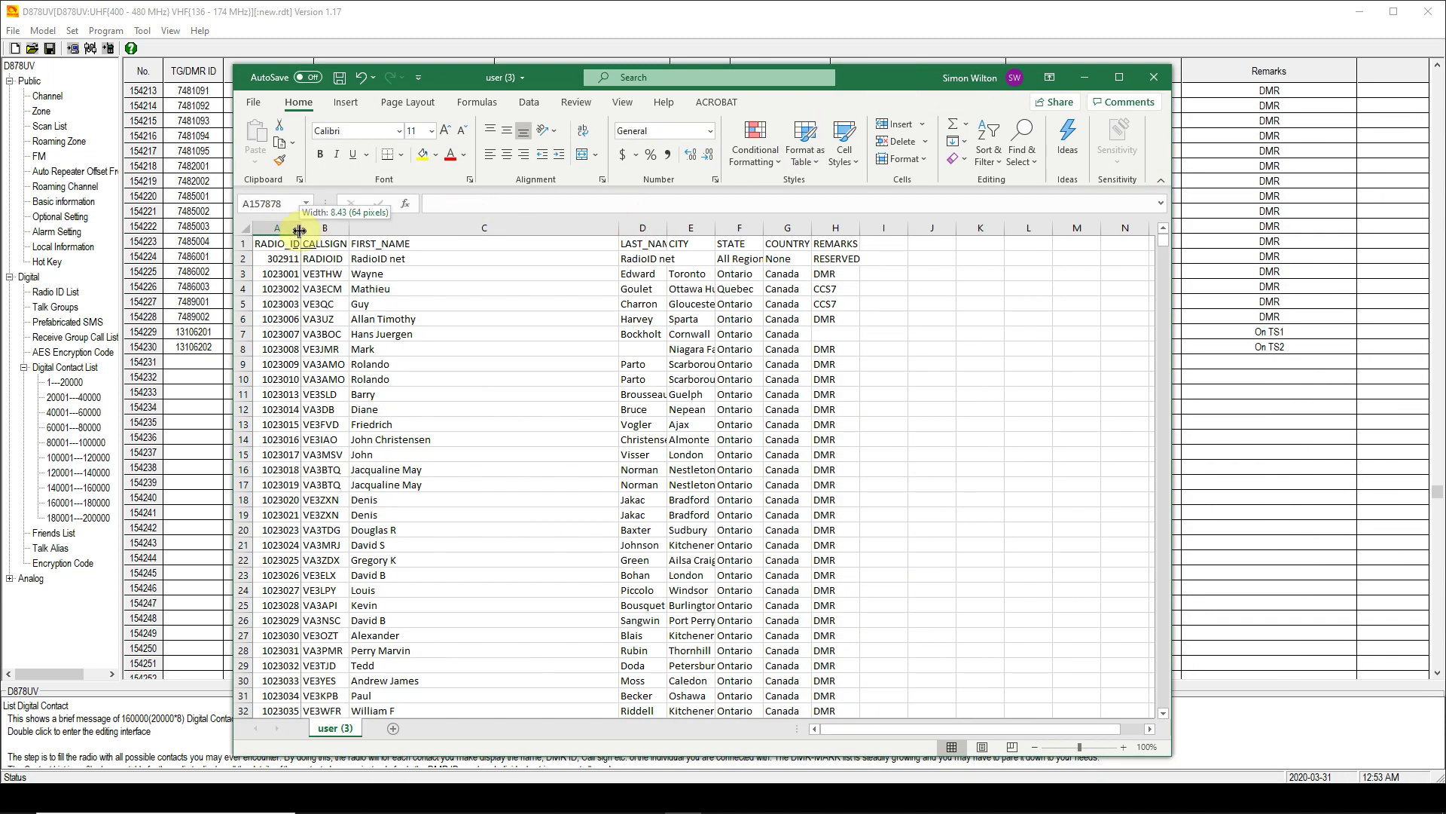
double_click(352, 227)
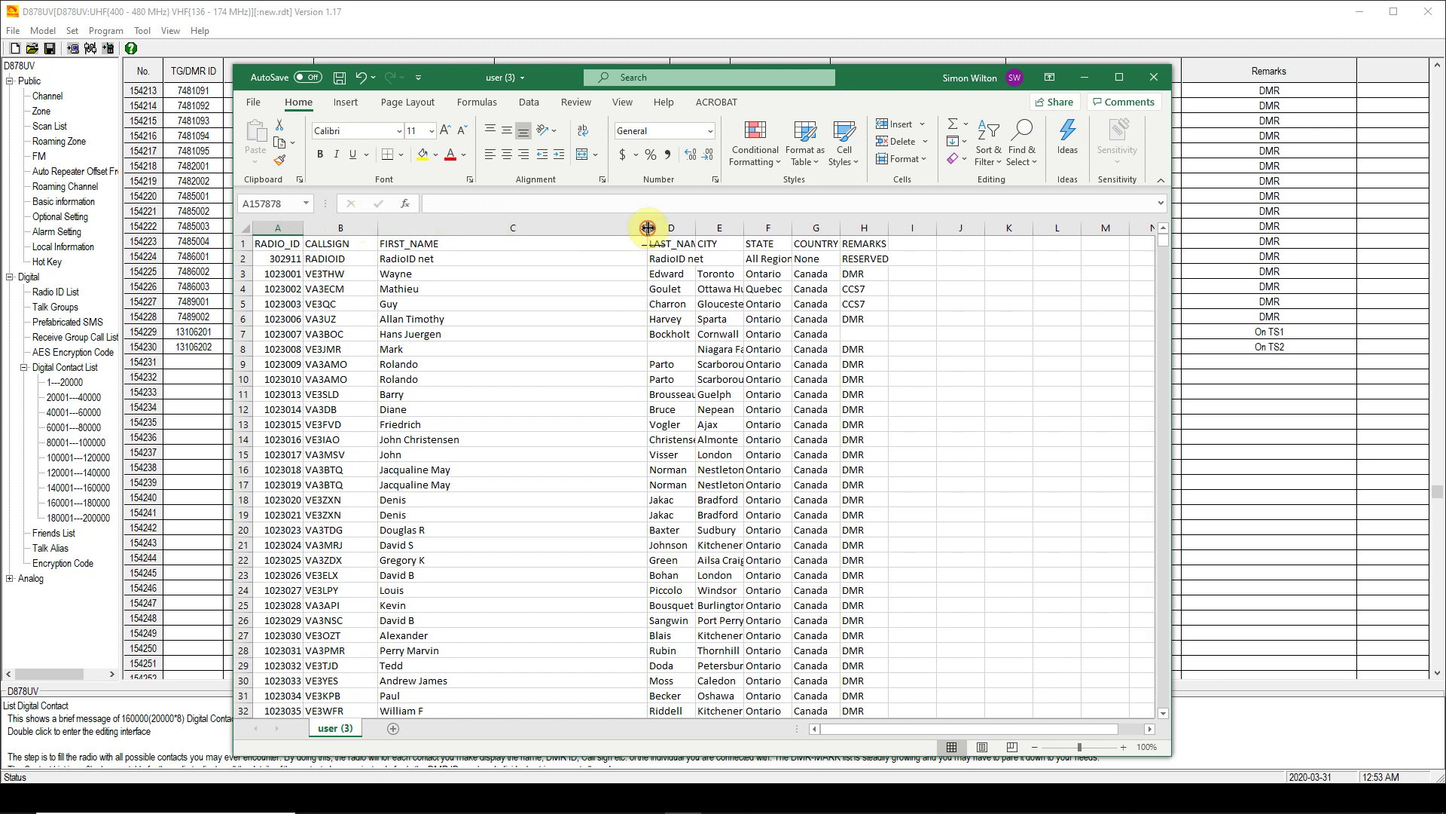
left_click_drag(647, 228, 479, 228)
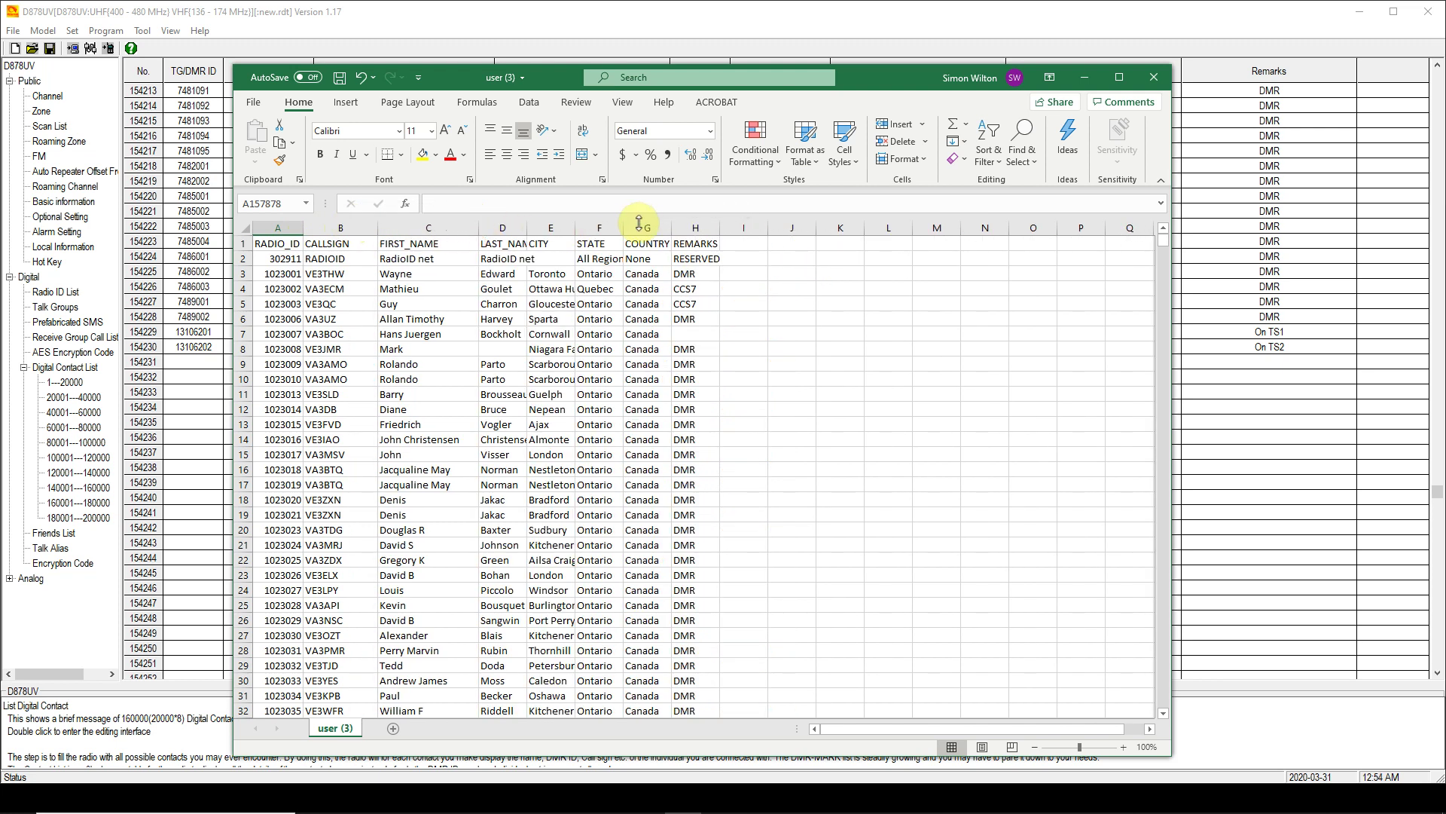
double_click(527, 227)
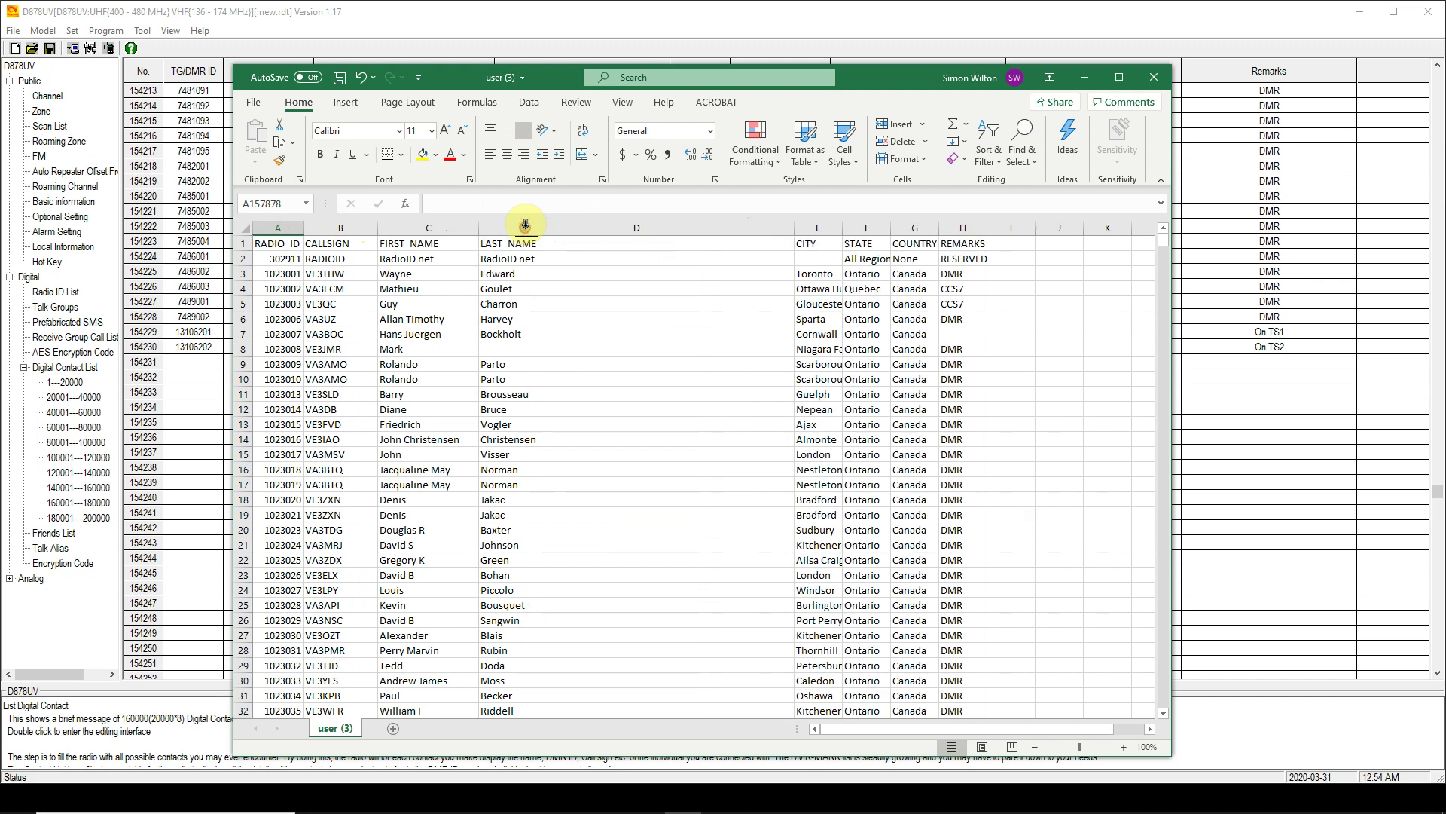
left_click_drag(794, 220, 626, 228)
double_click(625, 229)
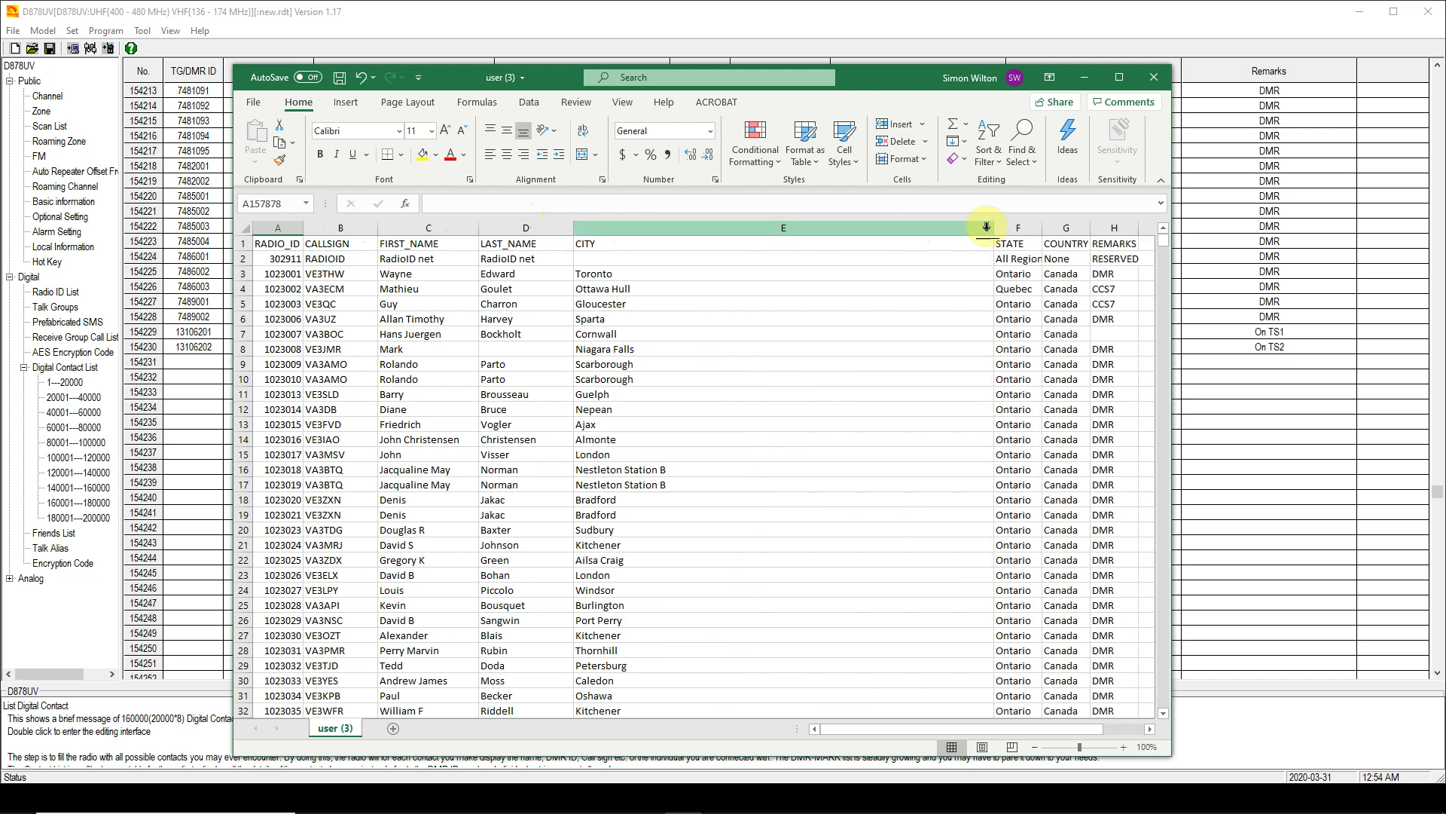
left_click_drag(1000, 230, 679, 253)
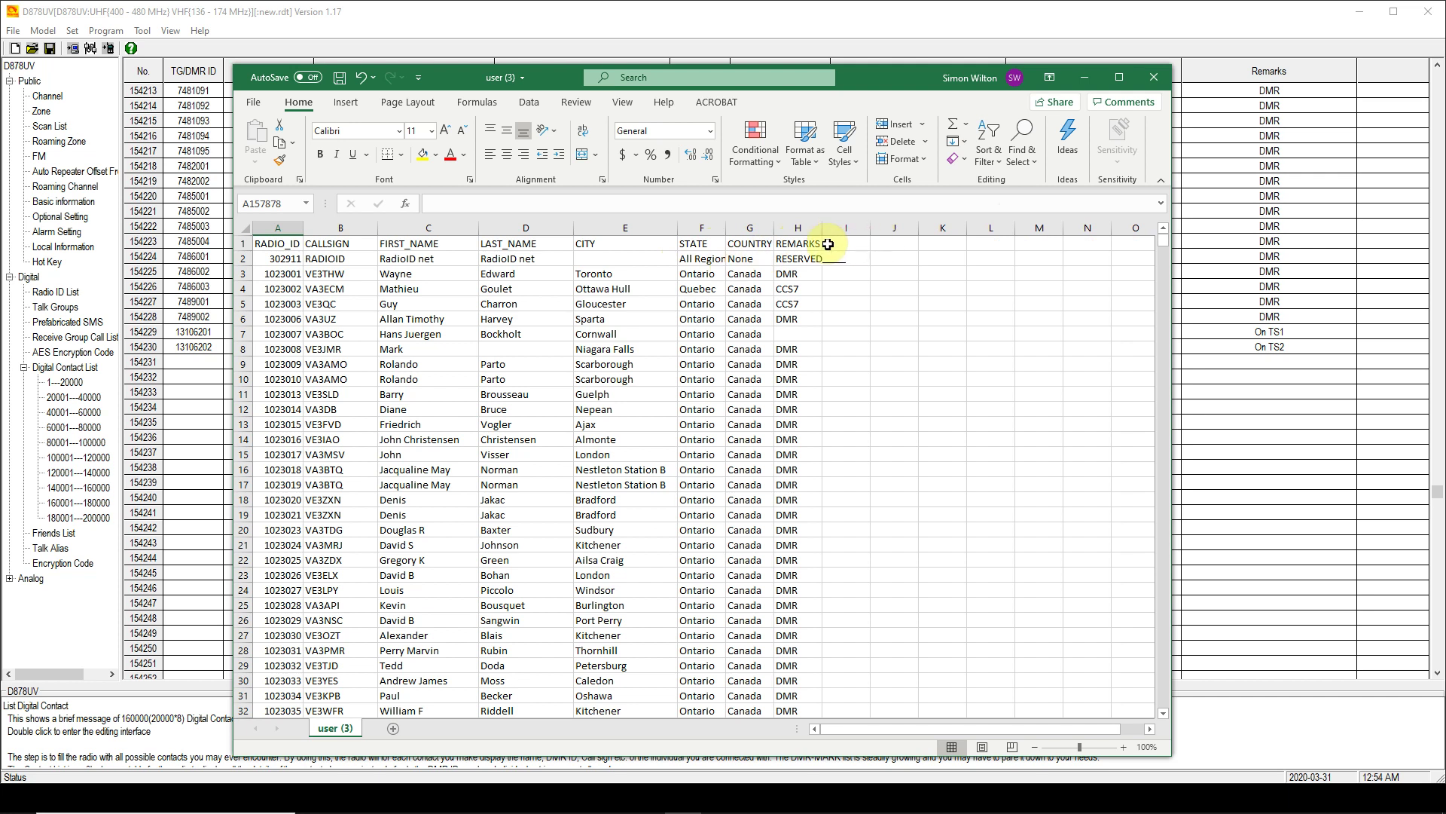
left_click_drag(821, 230, 855, 229)
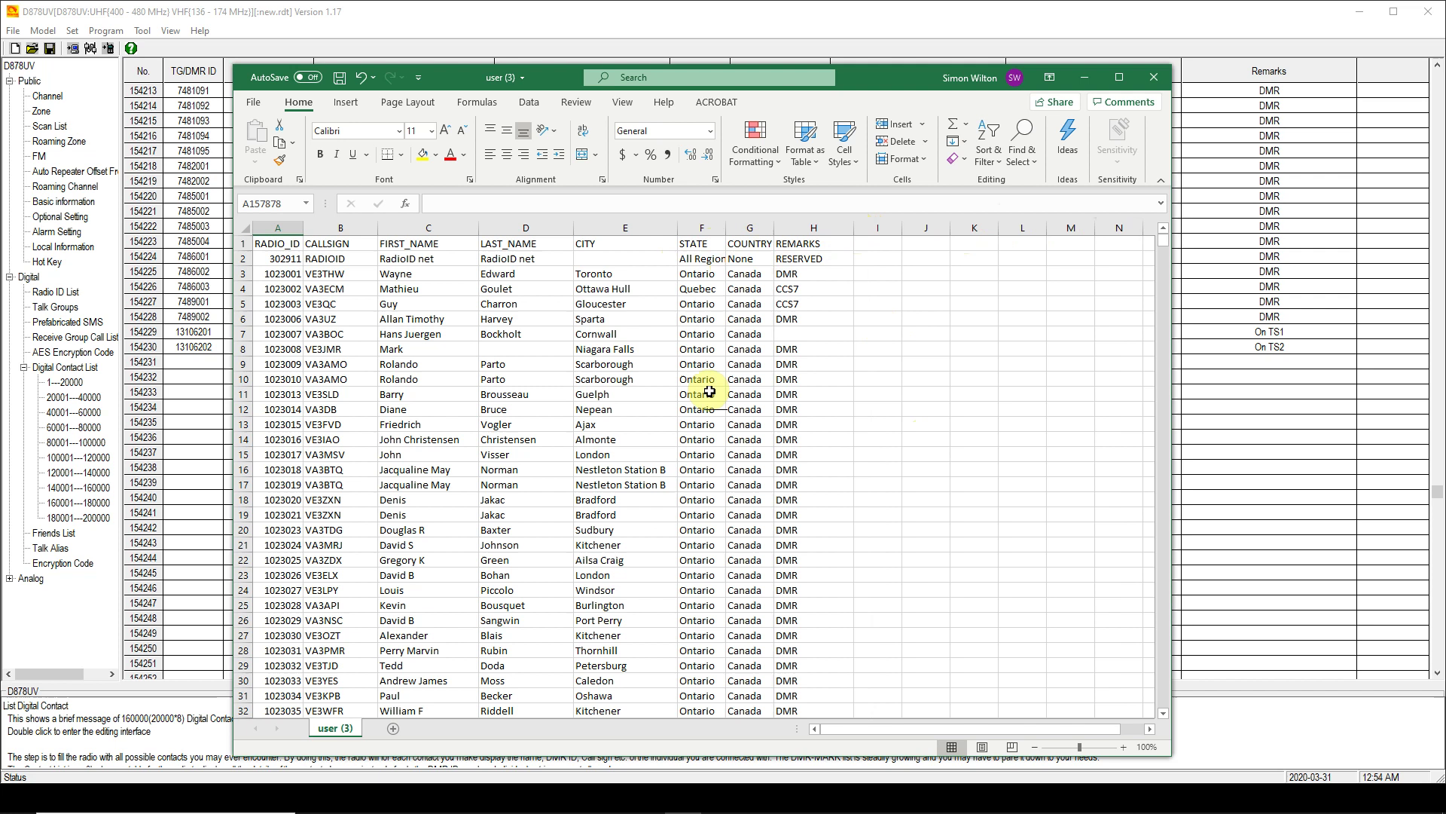
left_click(239, 240)
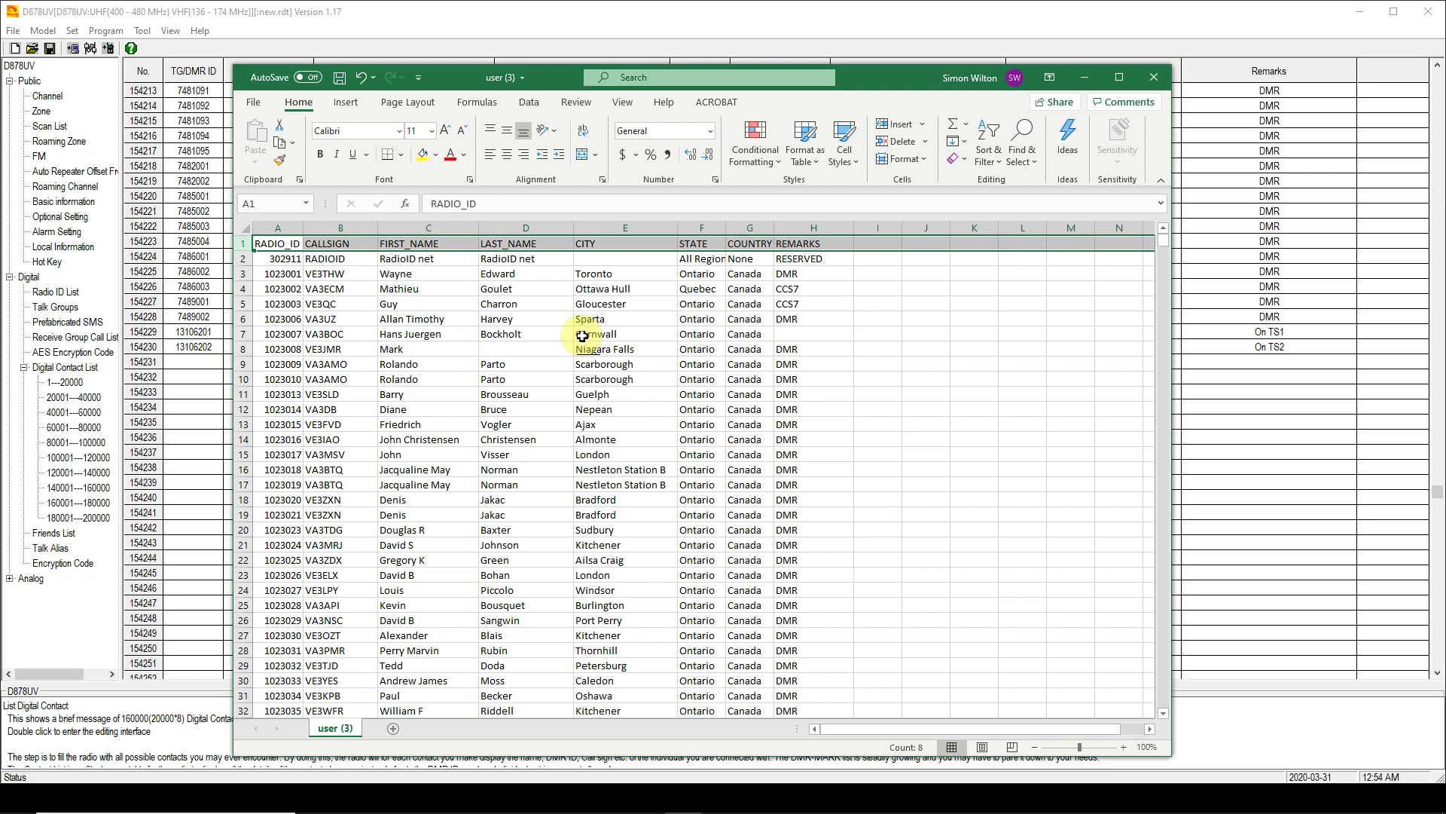
- Insert two entire blank rows at the top of the user (3) sheet
left_click(323, 262)
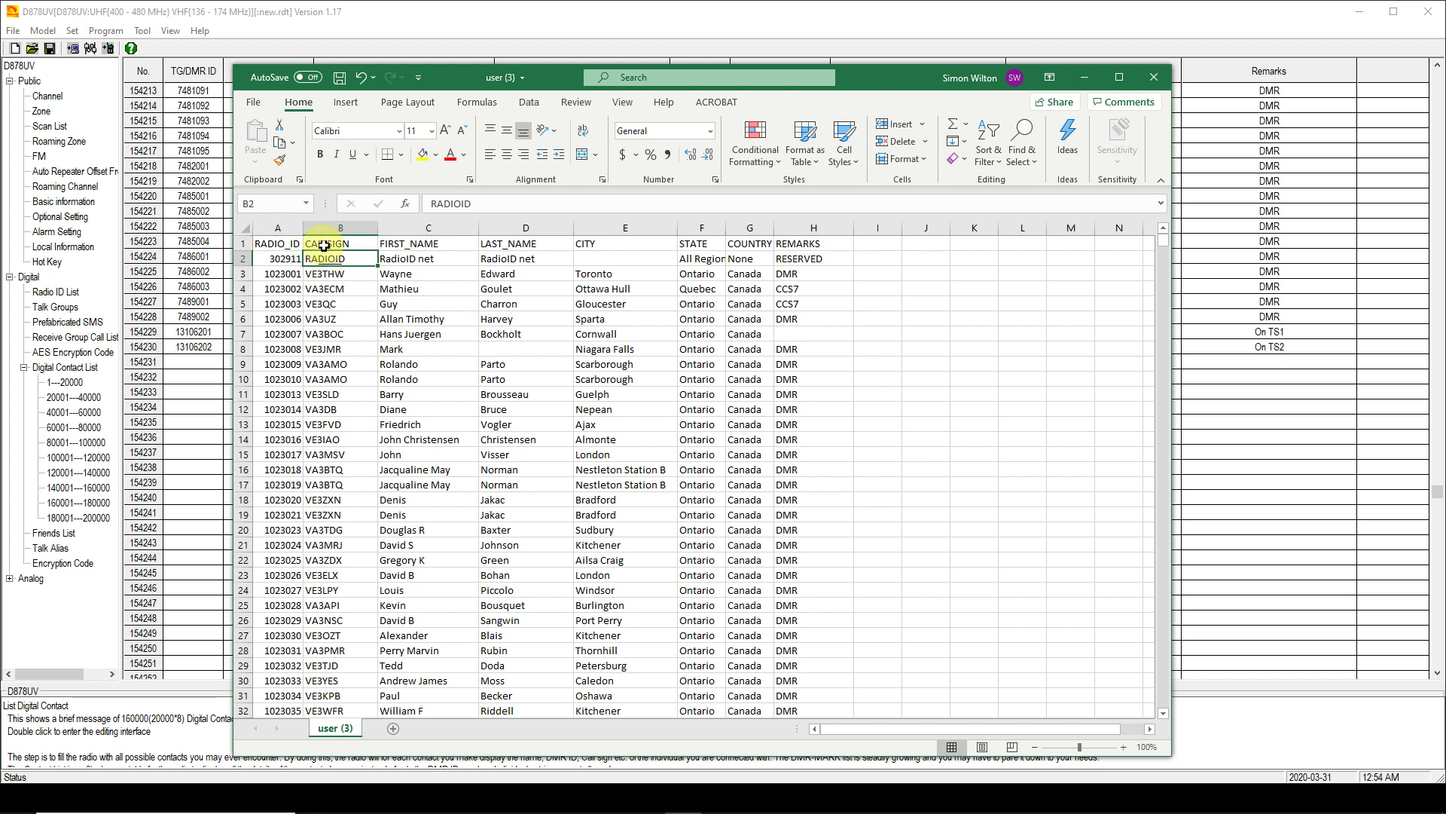
left_click(324, 246)
right_click(325, 247)
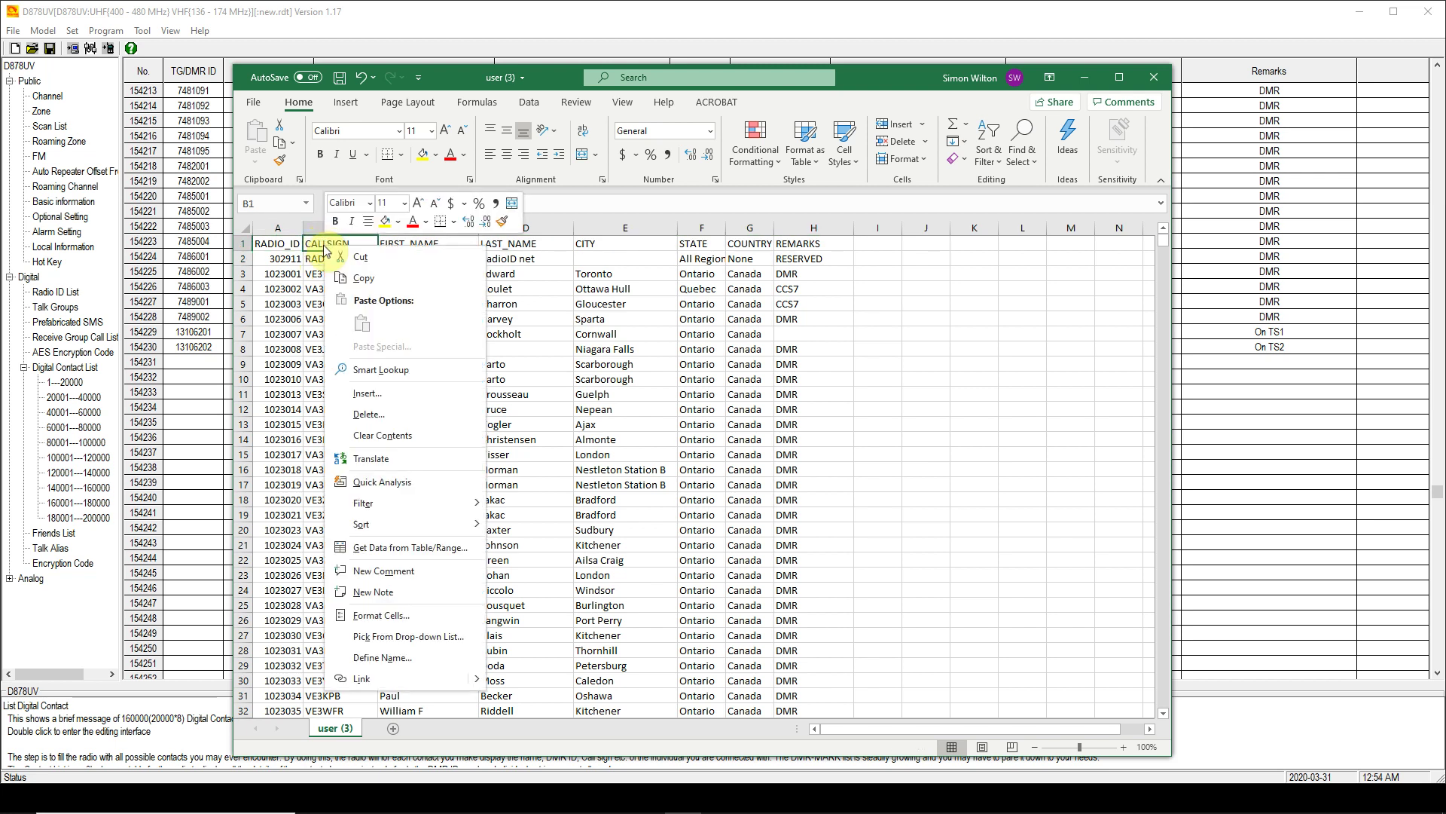
left_click(368, 393)
left_click(337, 397)
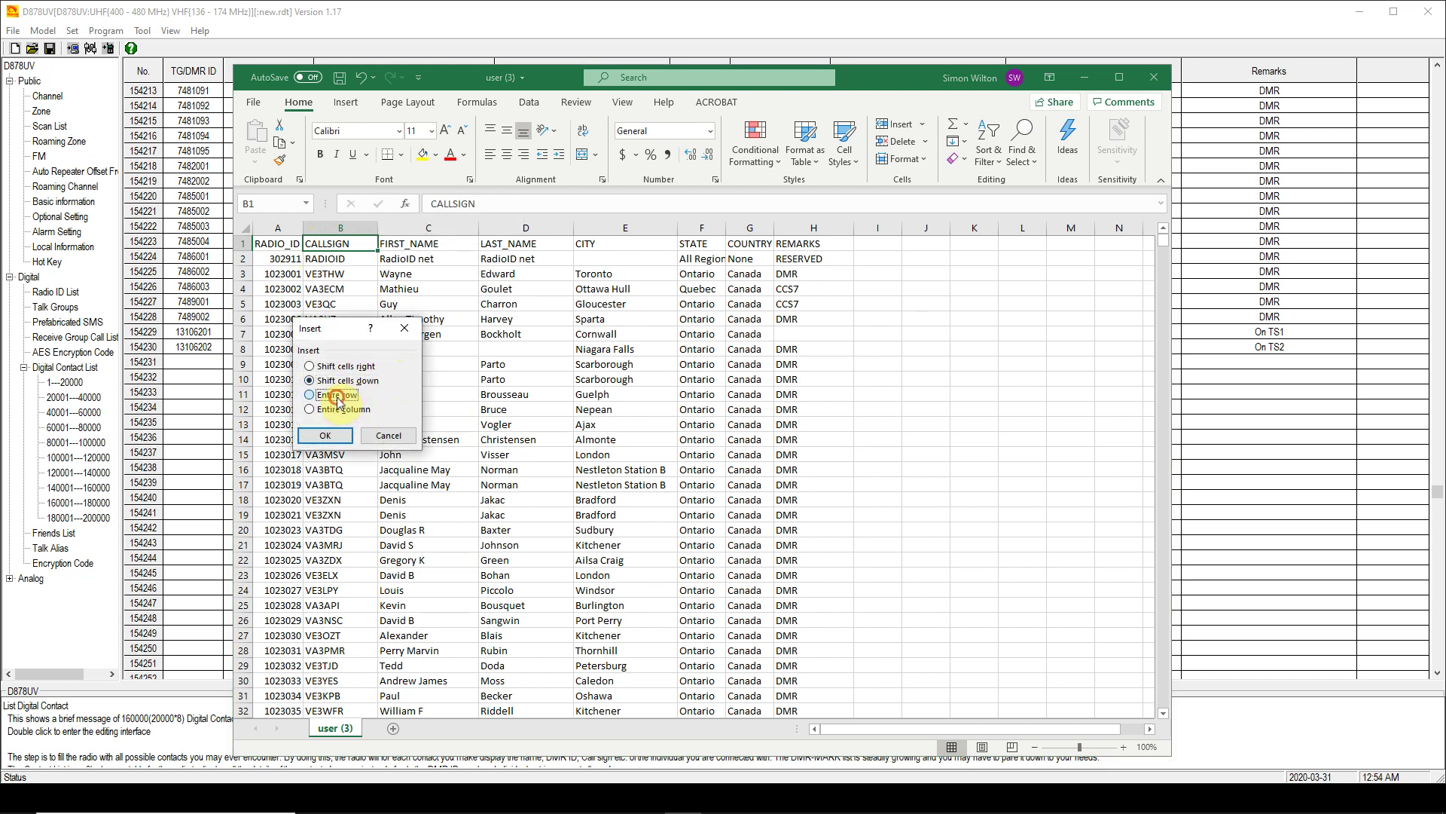
left_click(325, 435)
right_click(338, 242)
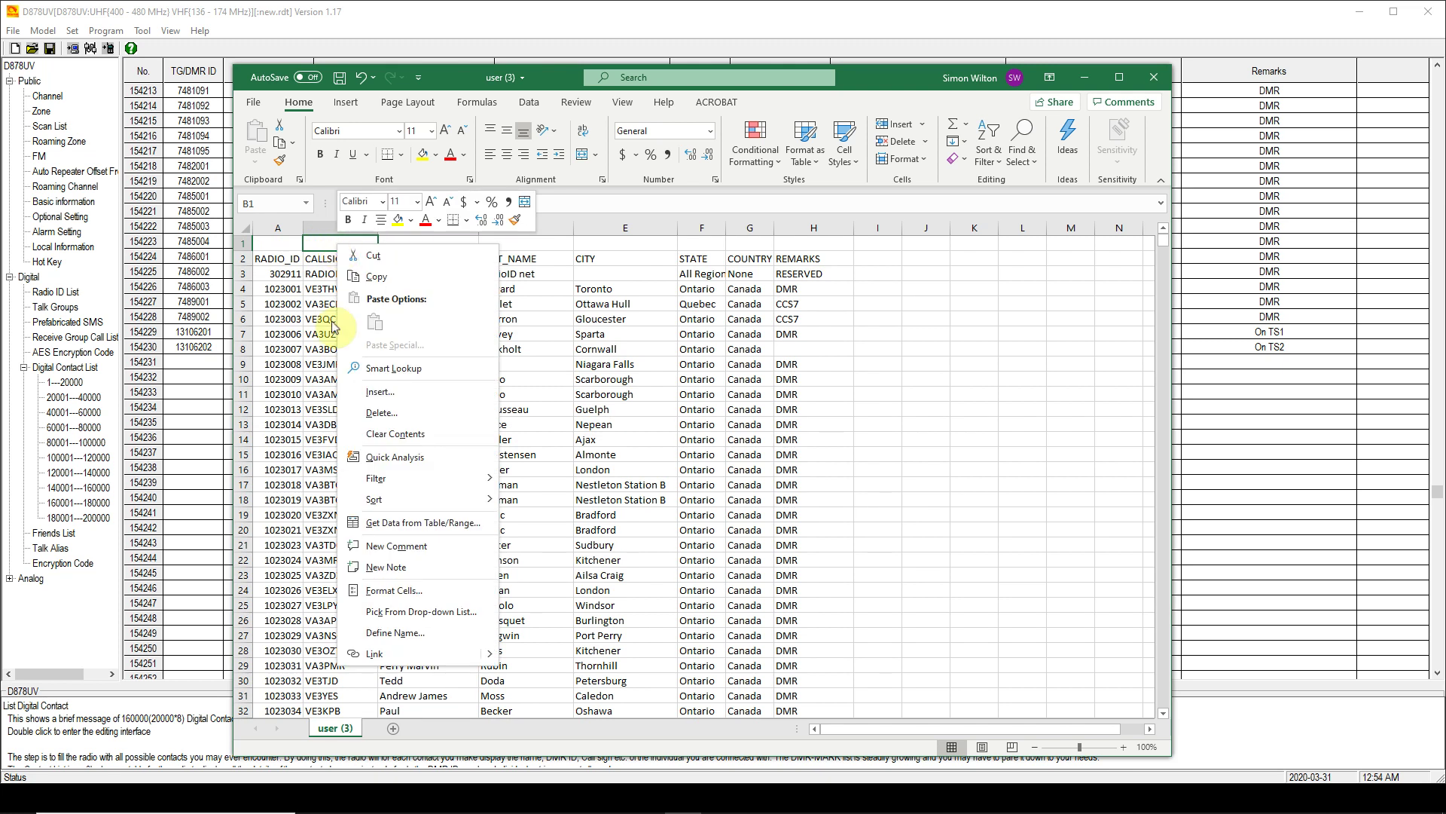
left_click(379, 393)
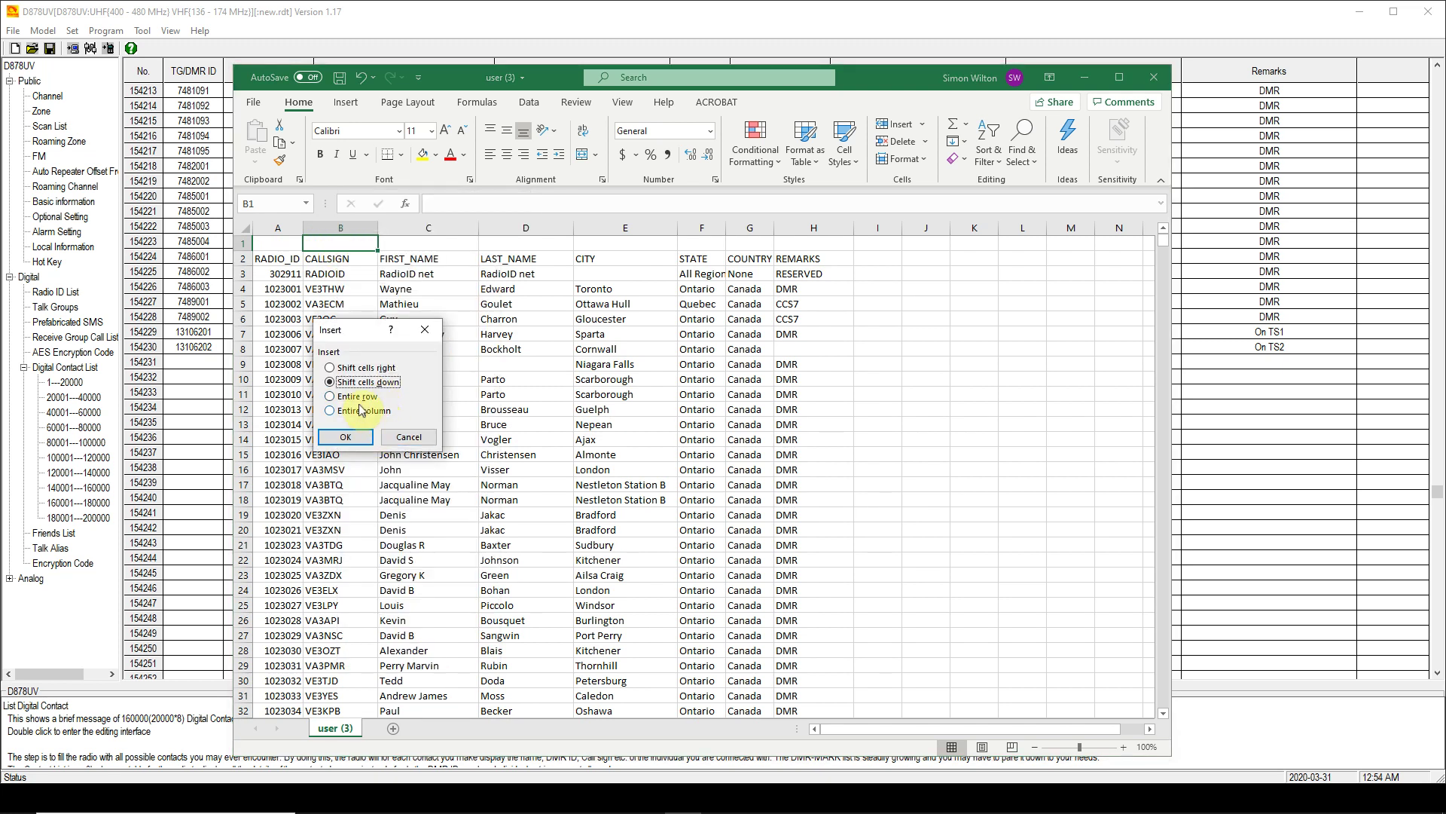
left_click(358, 402)
left_click(345, 437)
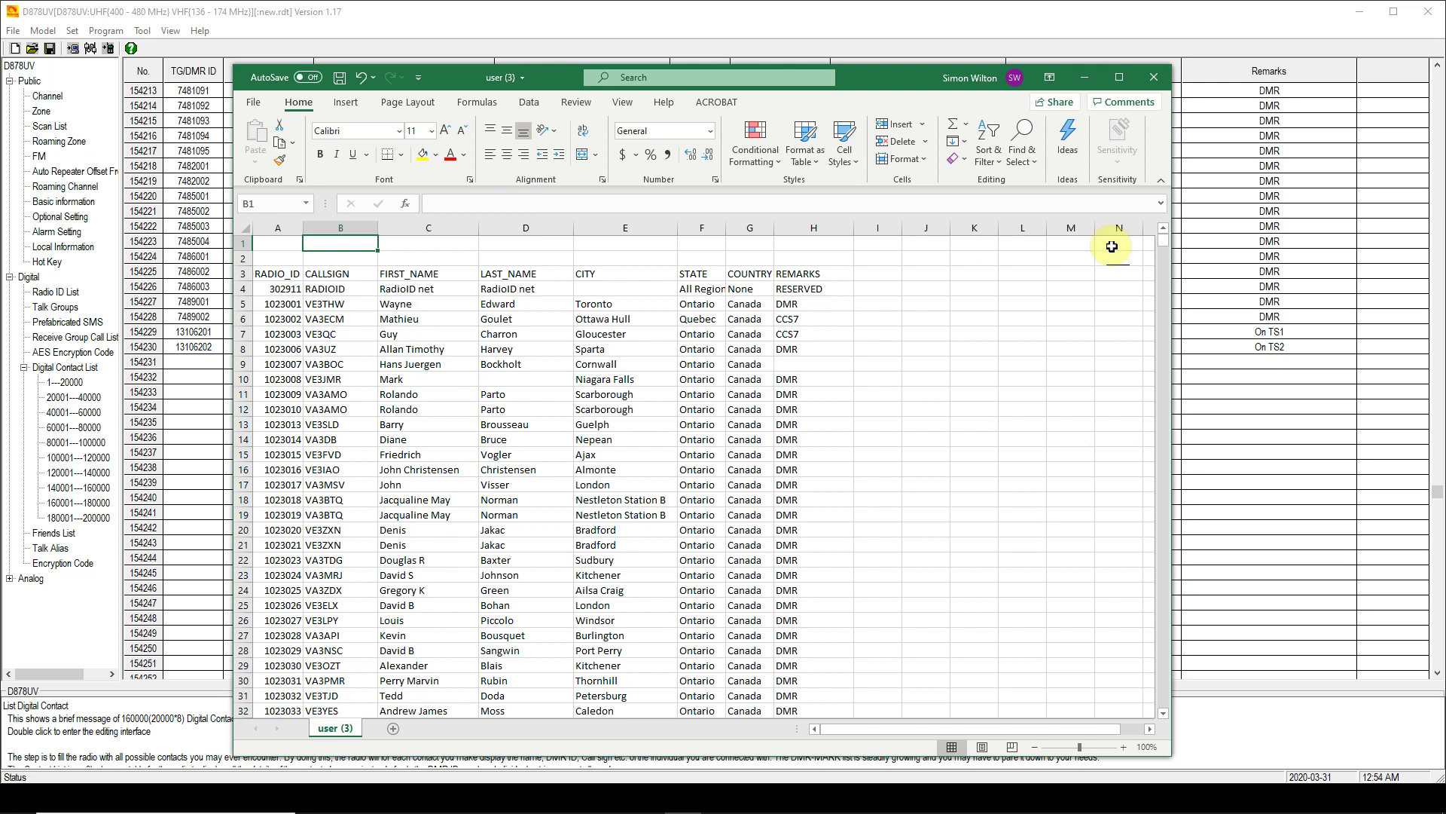
- Maximize the workbook, then minimize it to reveal the AnyTone contact list
left_click(1120, 77)
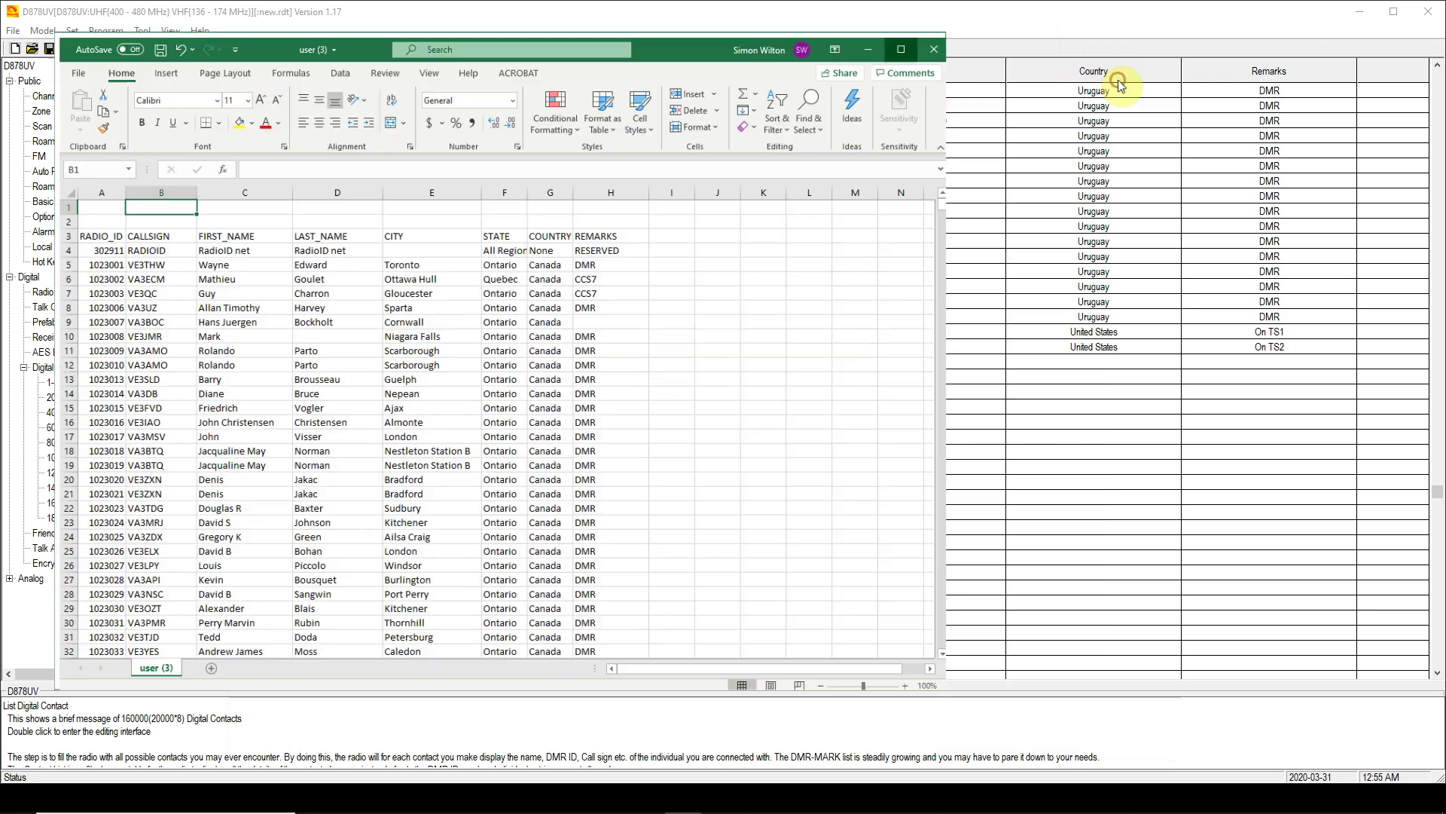
left_click_drag(707, 193, 1281, 190)
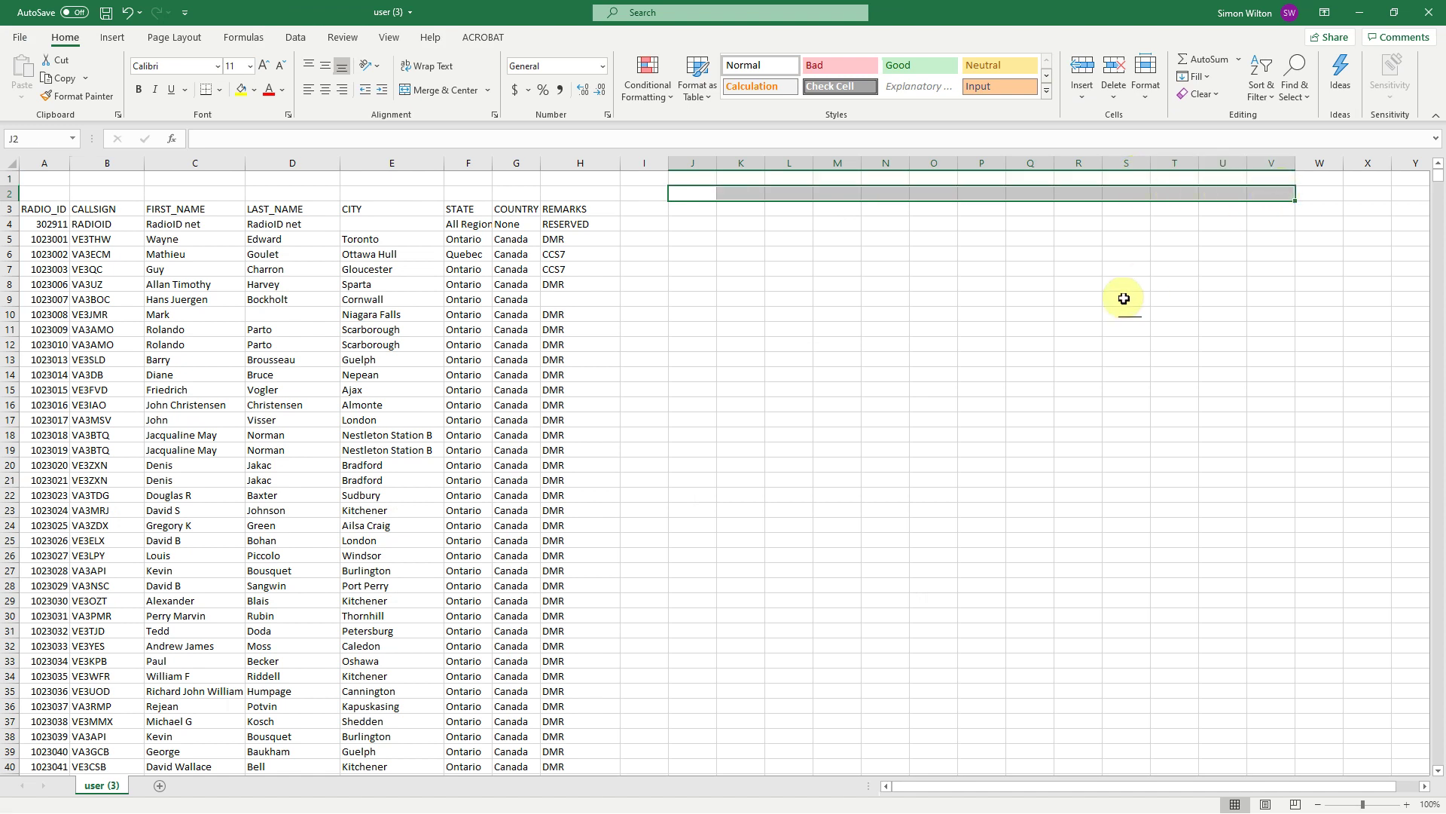
left_click(1044, 403)
right_click(755, 270)
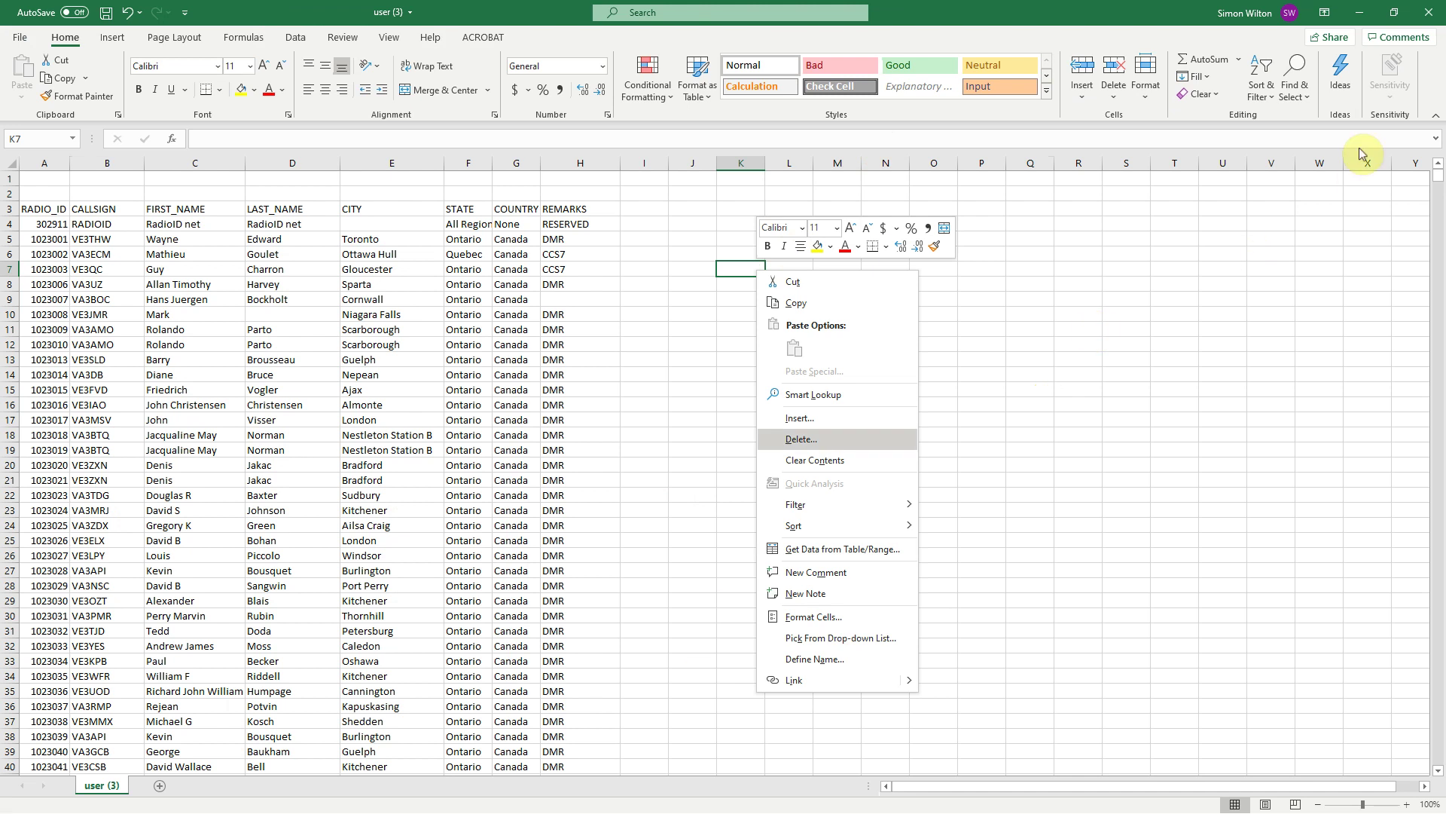
left_click(1362, 16)
left_click(1362, 17)
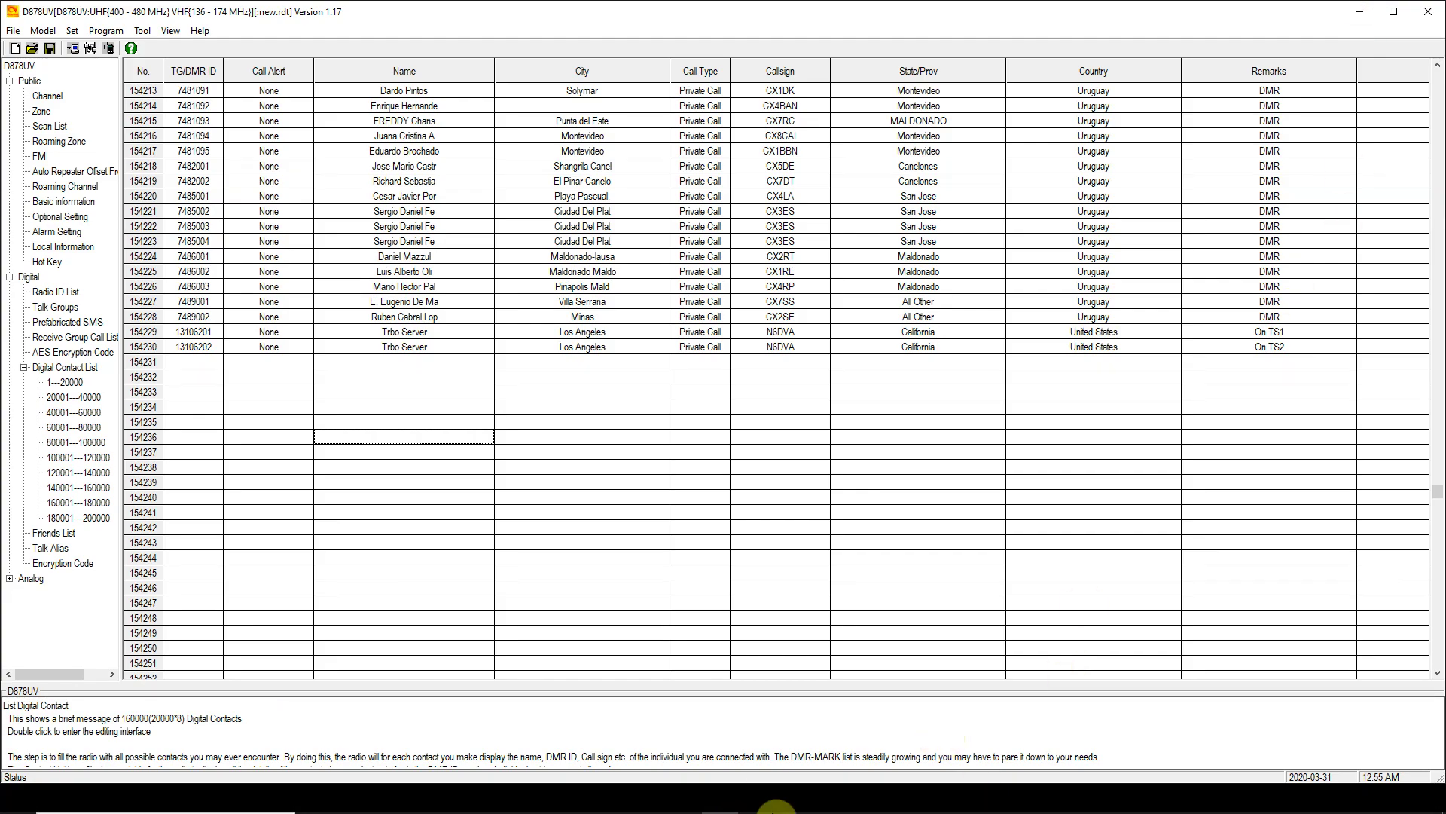
mouse_move(693, 807)
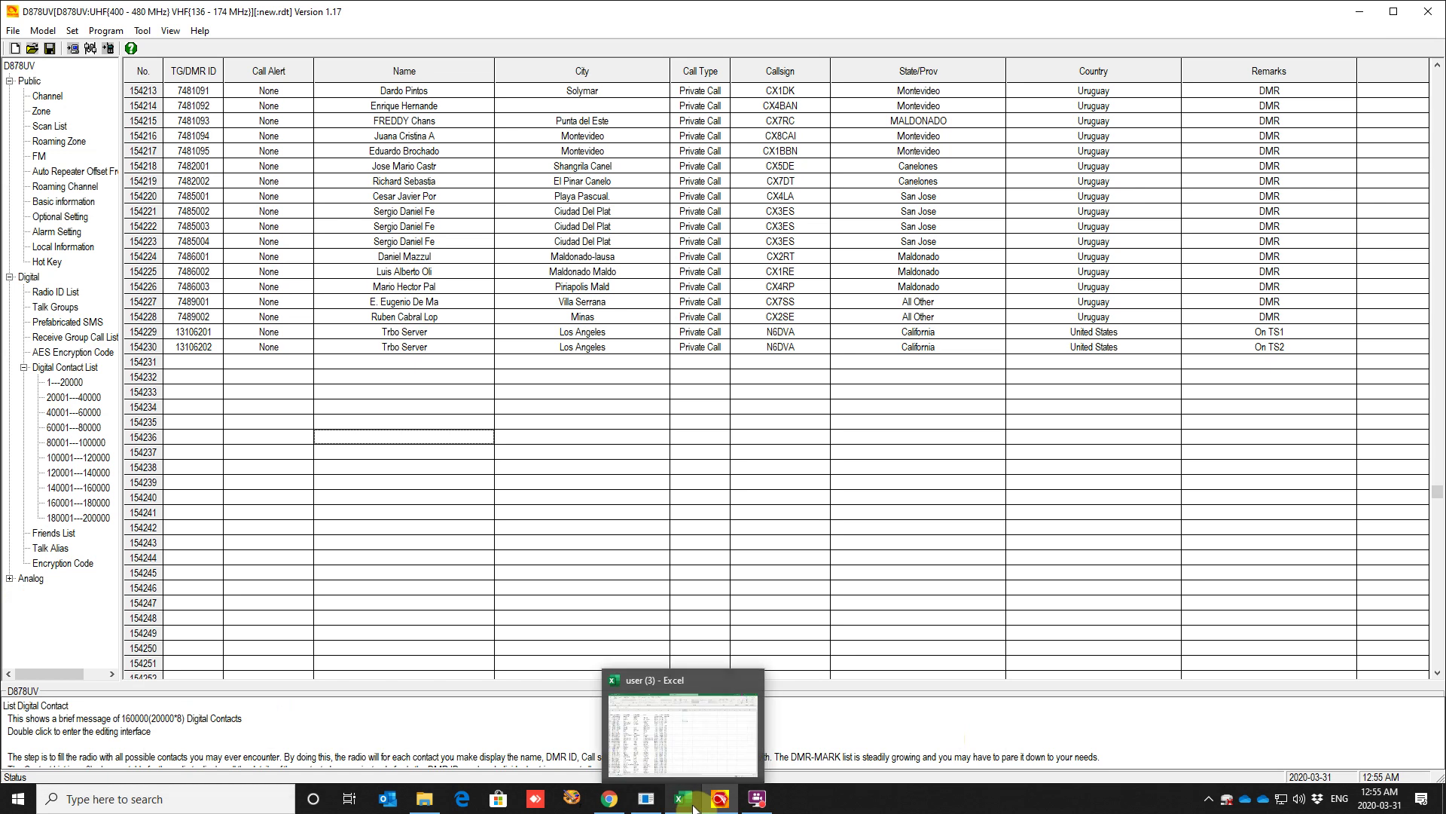
- Open the custom_contacts headers-only workbook from the Anytone Contacts March 2020 folder
left_click(426, 807)
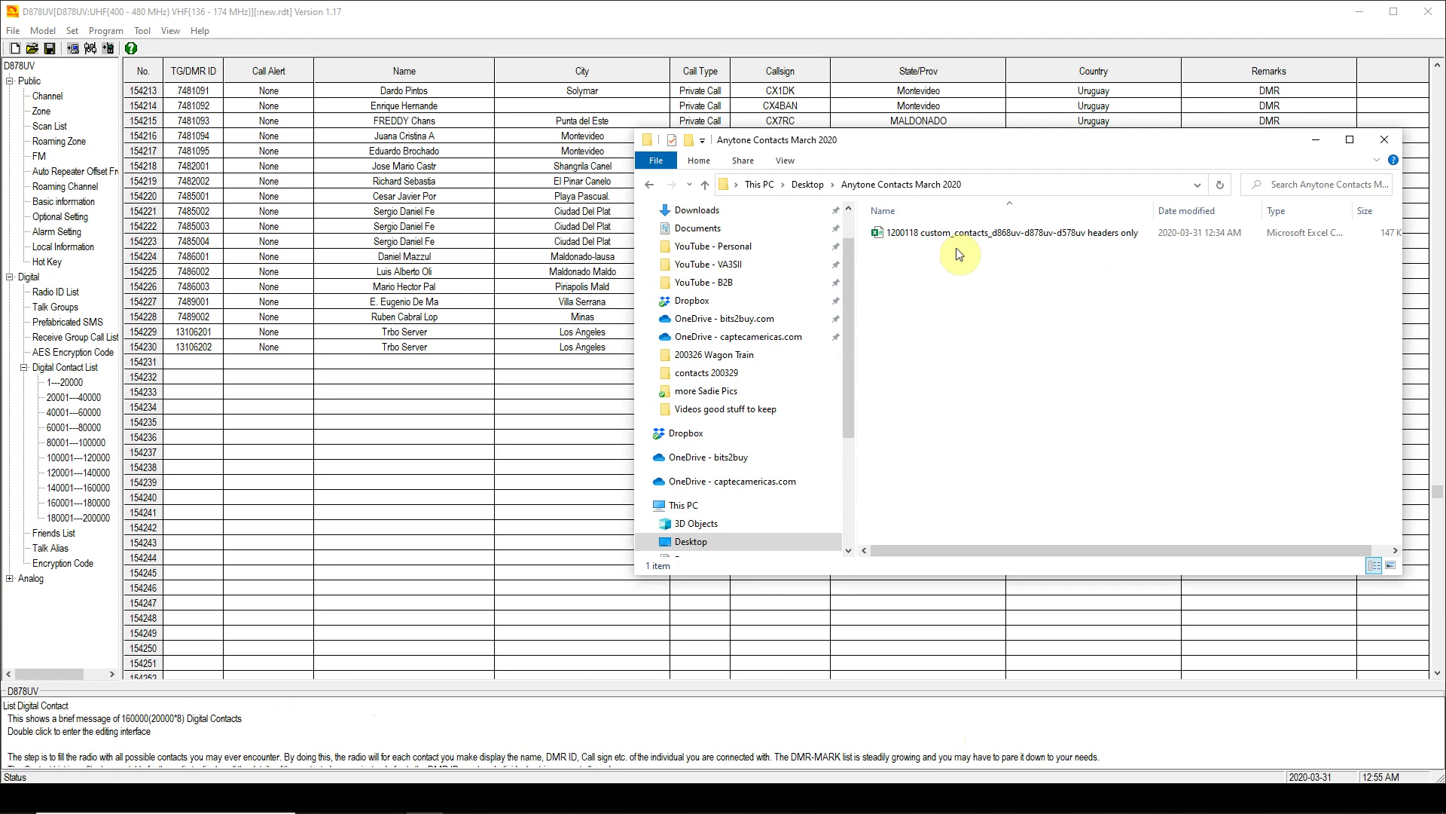
left_click(958, 235)
double_click(958, 235)
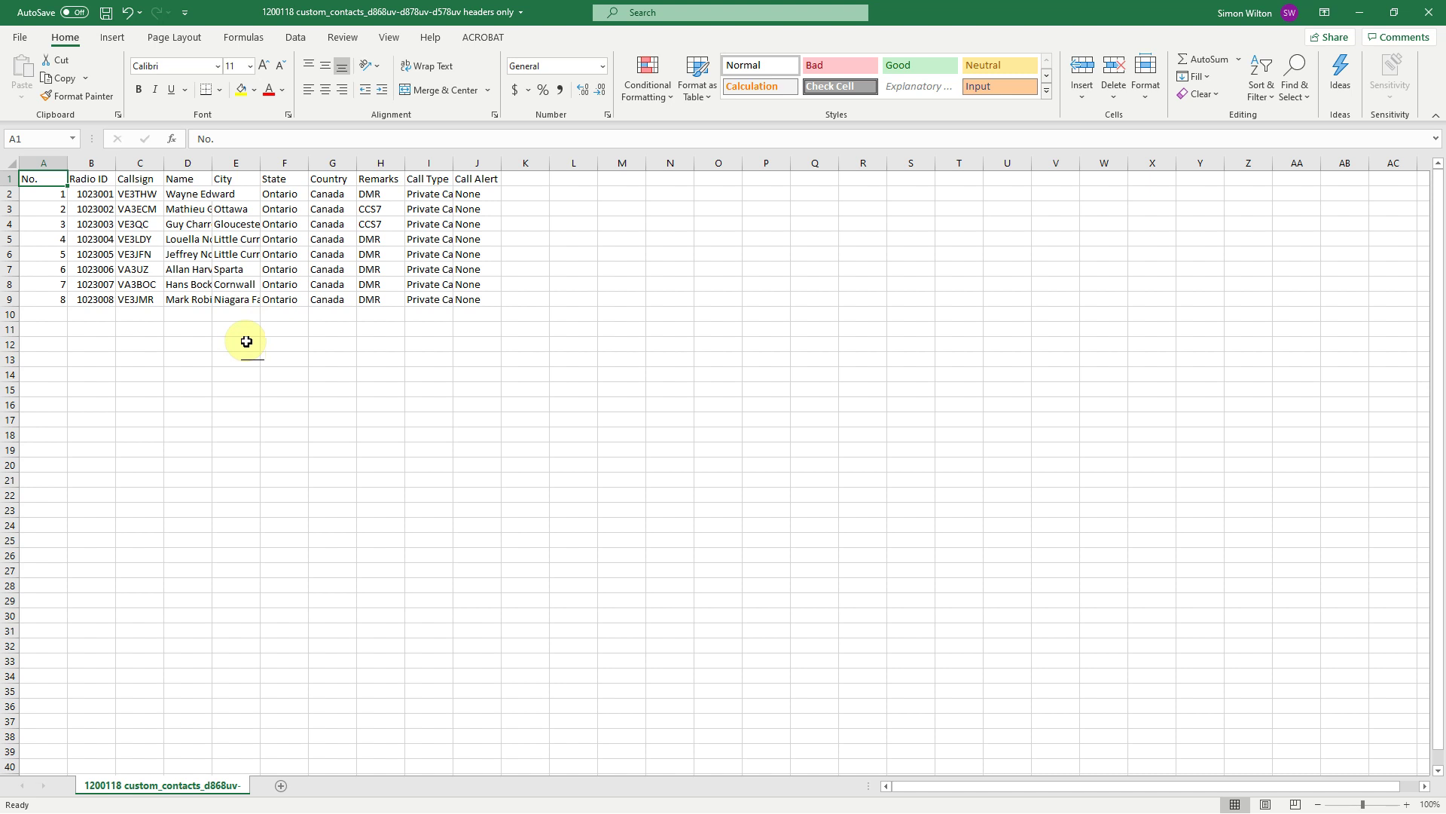
- Copy the sample workbook's headings from Radio ID through Call Alert (B1:J1)
left_click(250, 316)
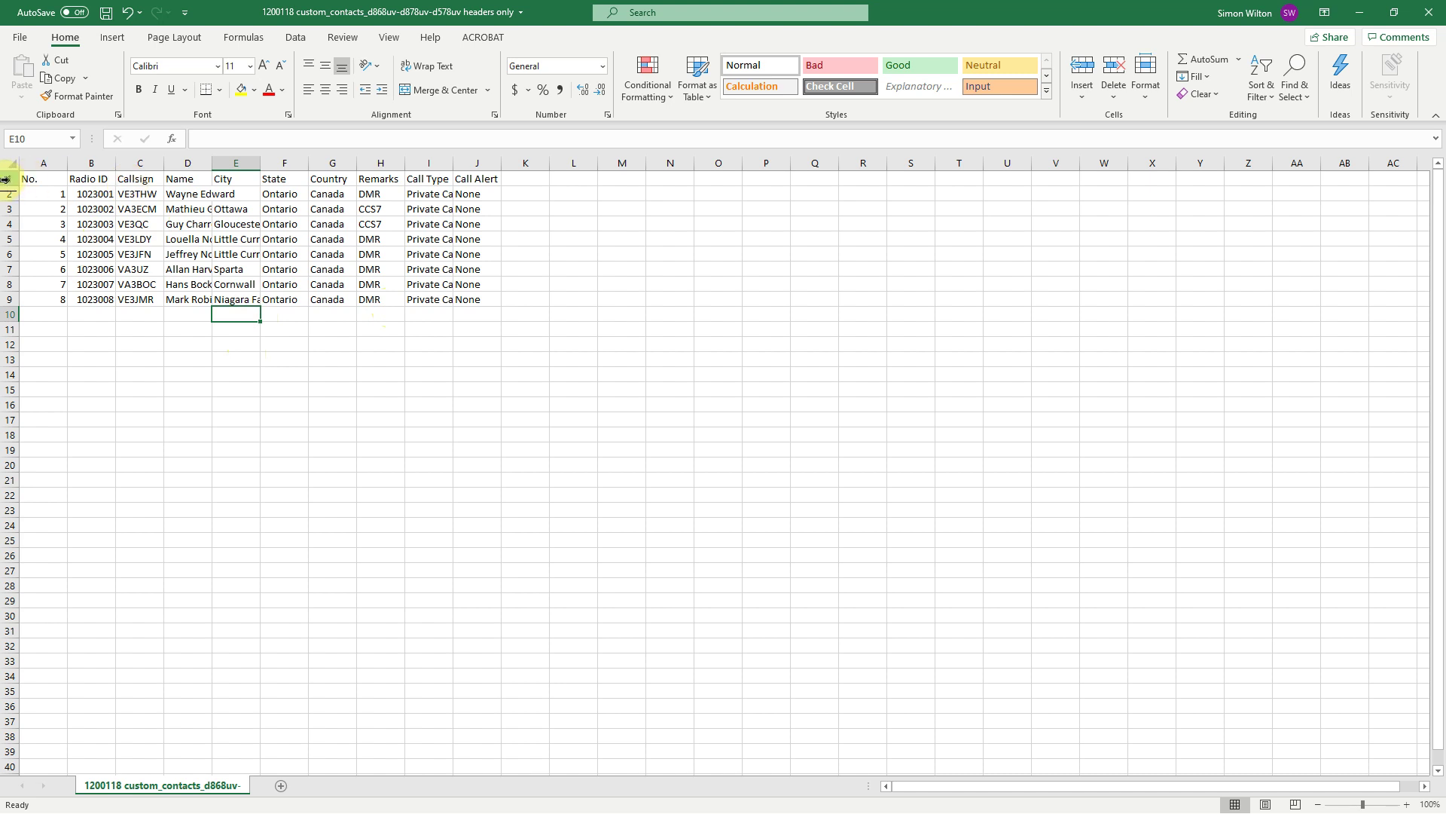
left_click_drag(37, 179, 482, 184)
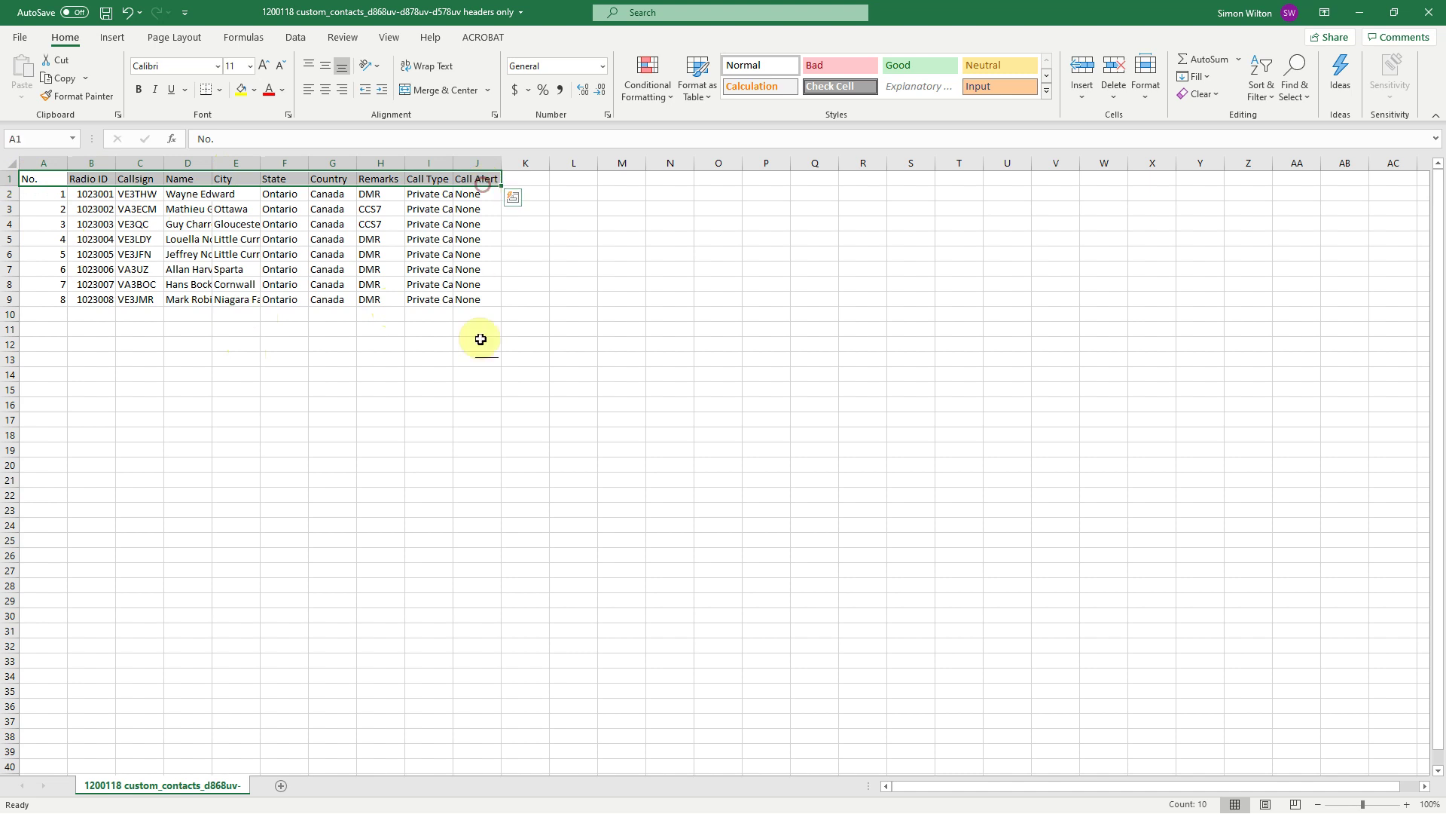
left_click(479, 355)
left_click_drag(90, 181, 473, 184)
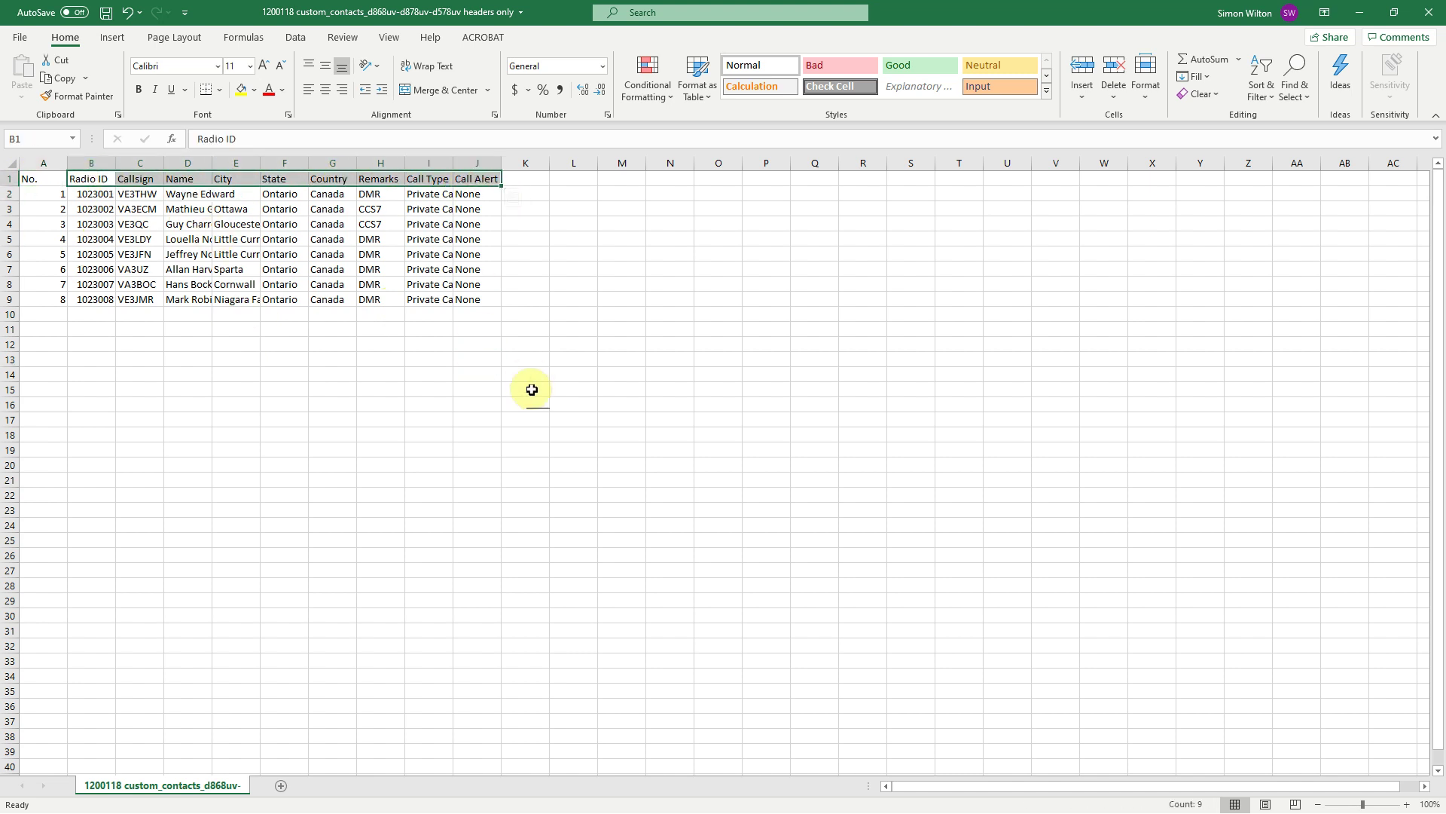
key("ctrl+c")
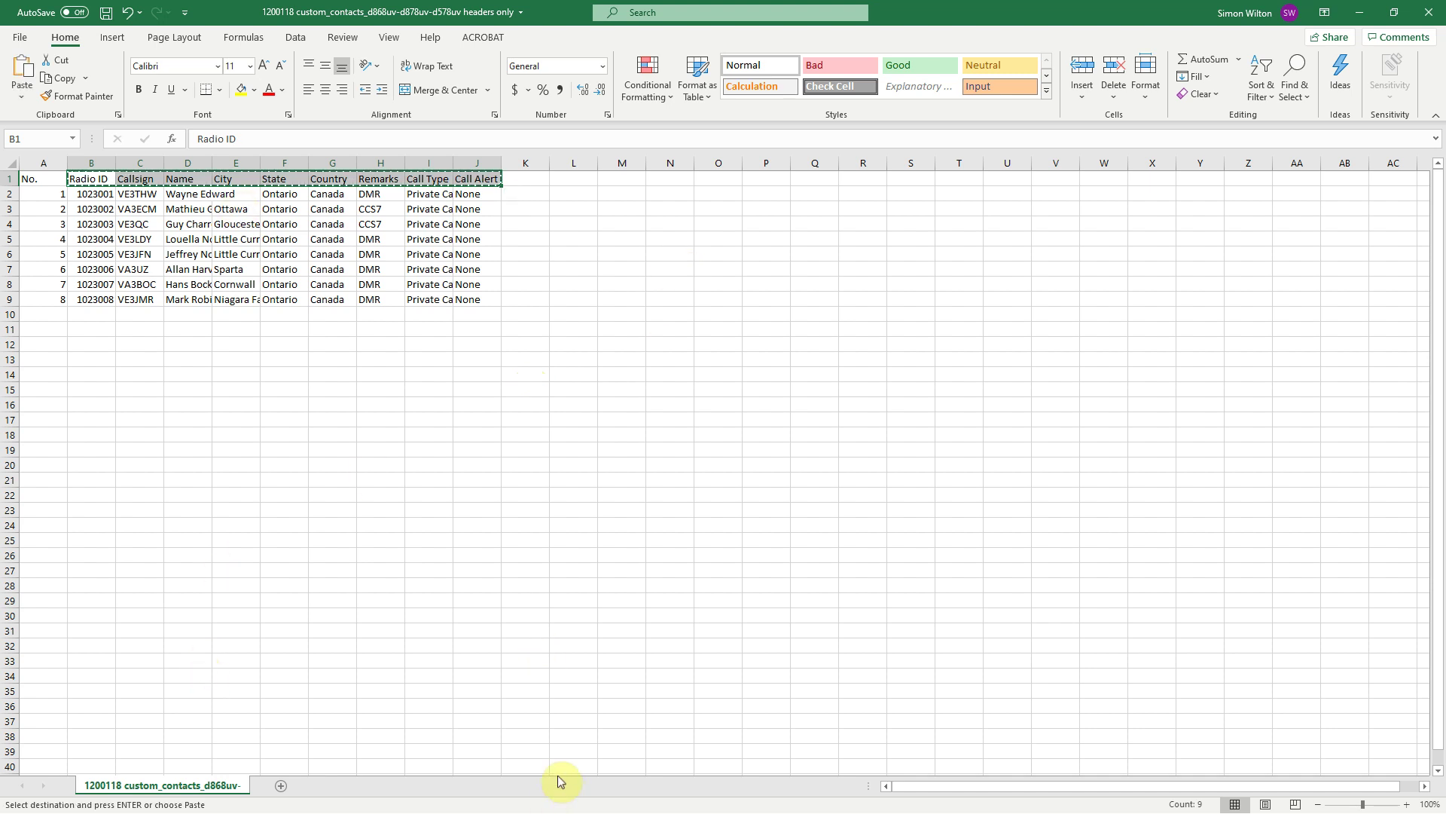
- Paste the copied headings into K1 of the user (3) workbook
left_click(1394, 14)
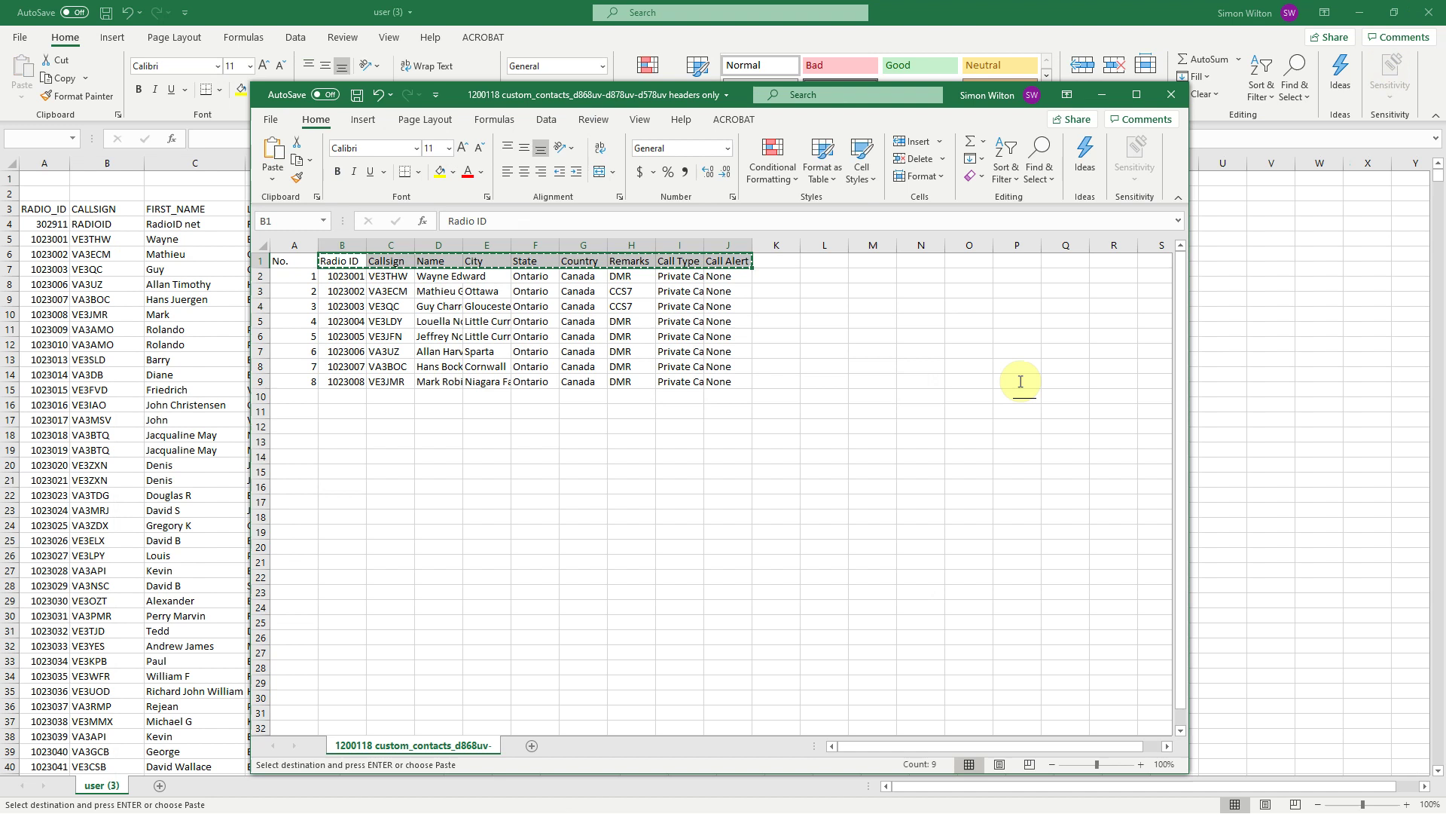
left_click(1320, 507)
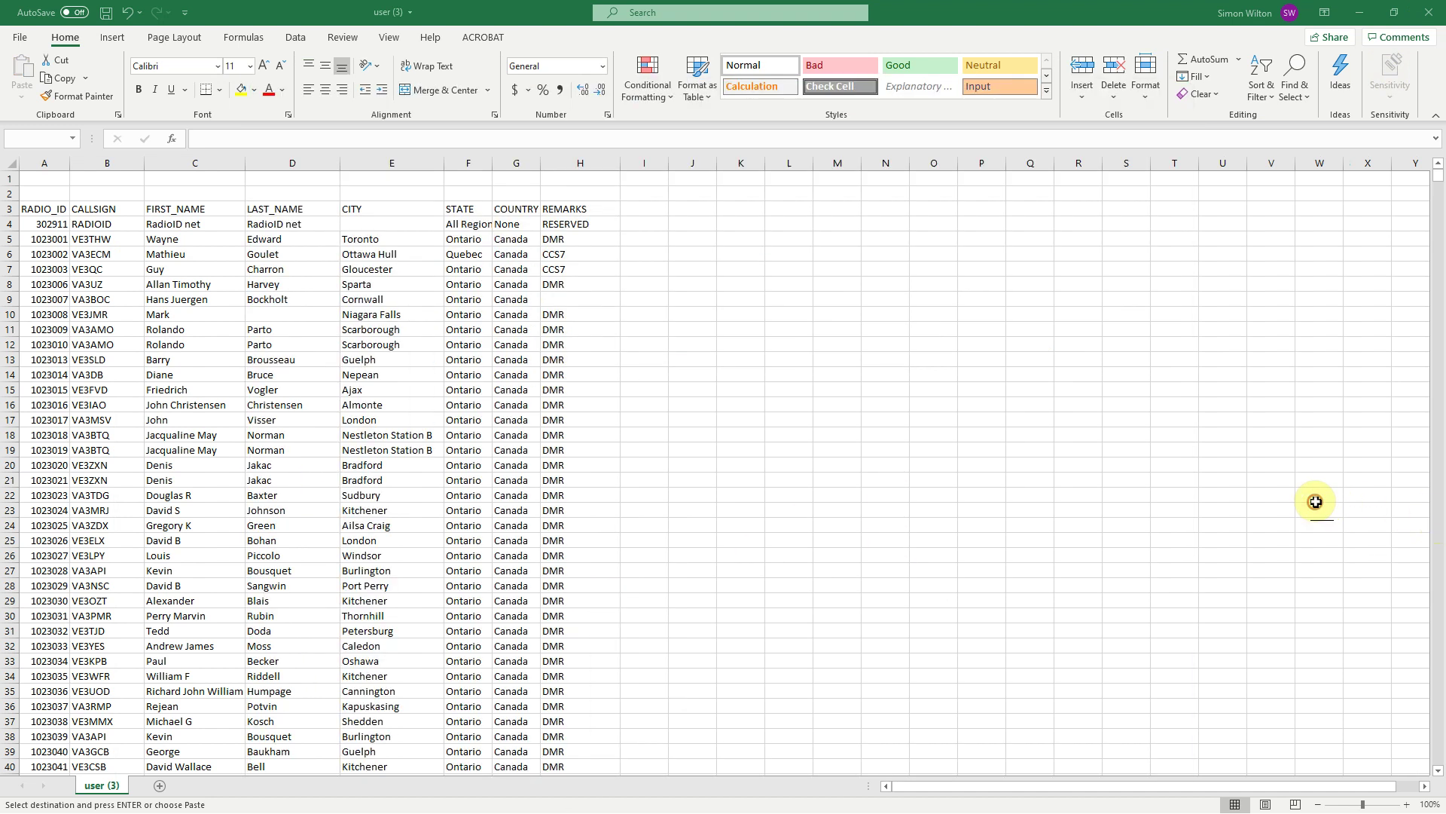
left_click(725, 181)
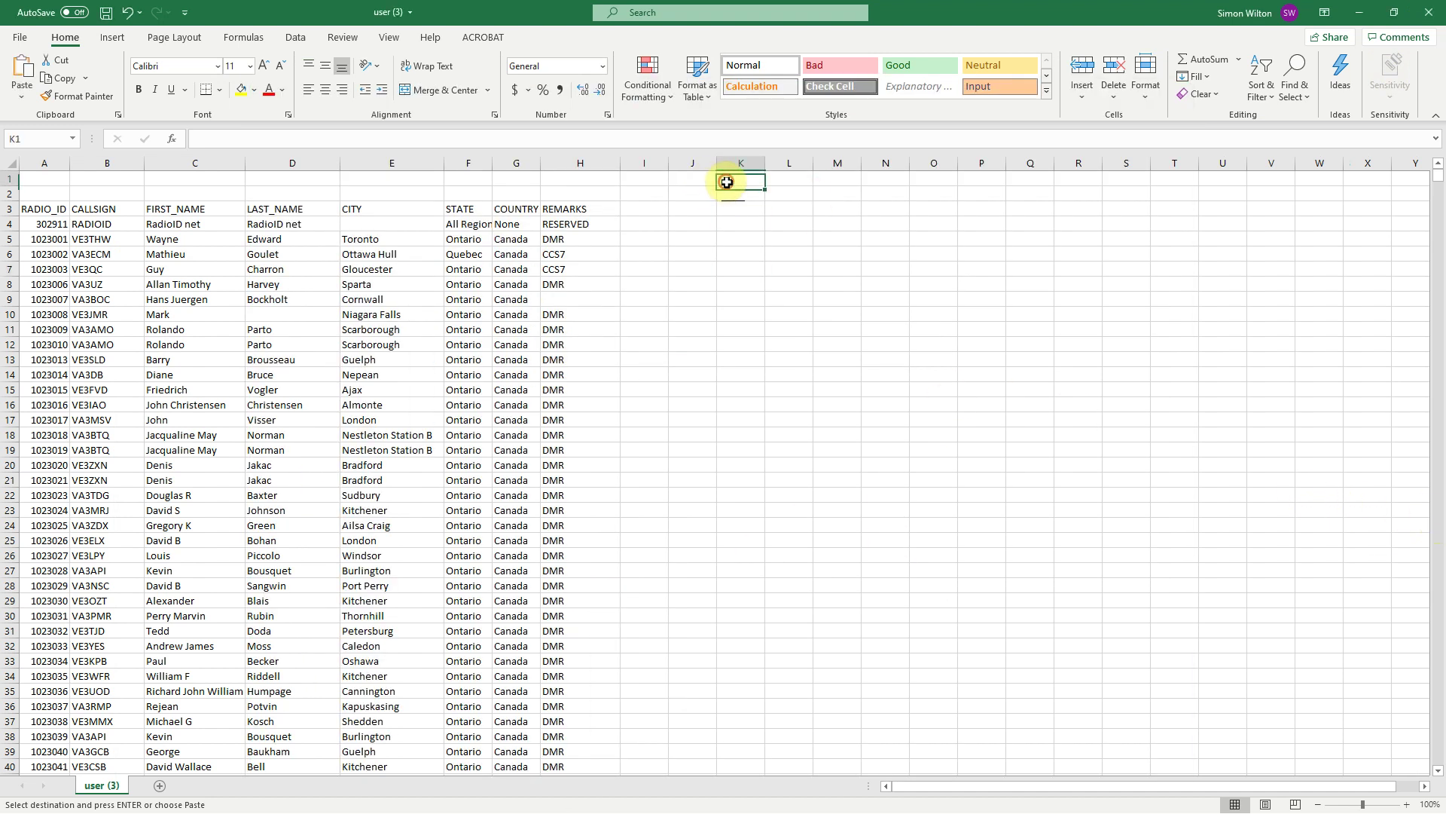
key("ctrl+v")
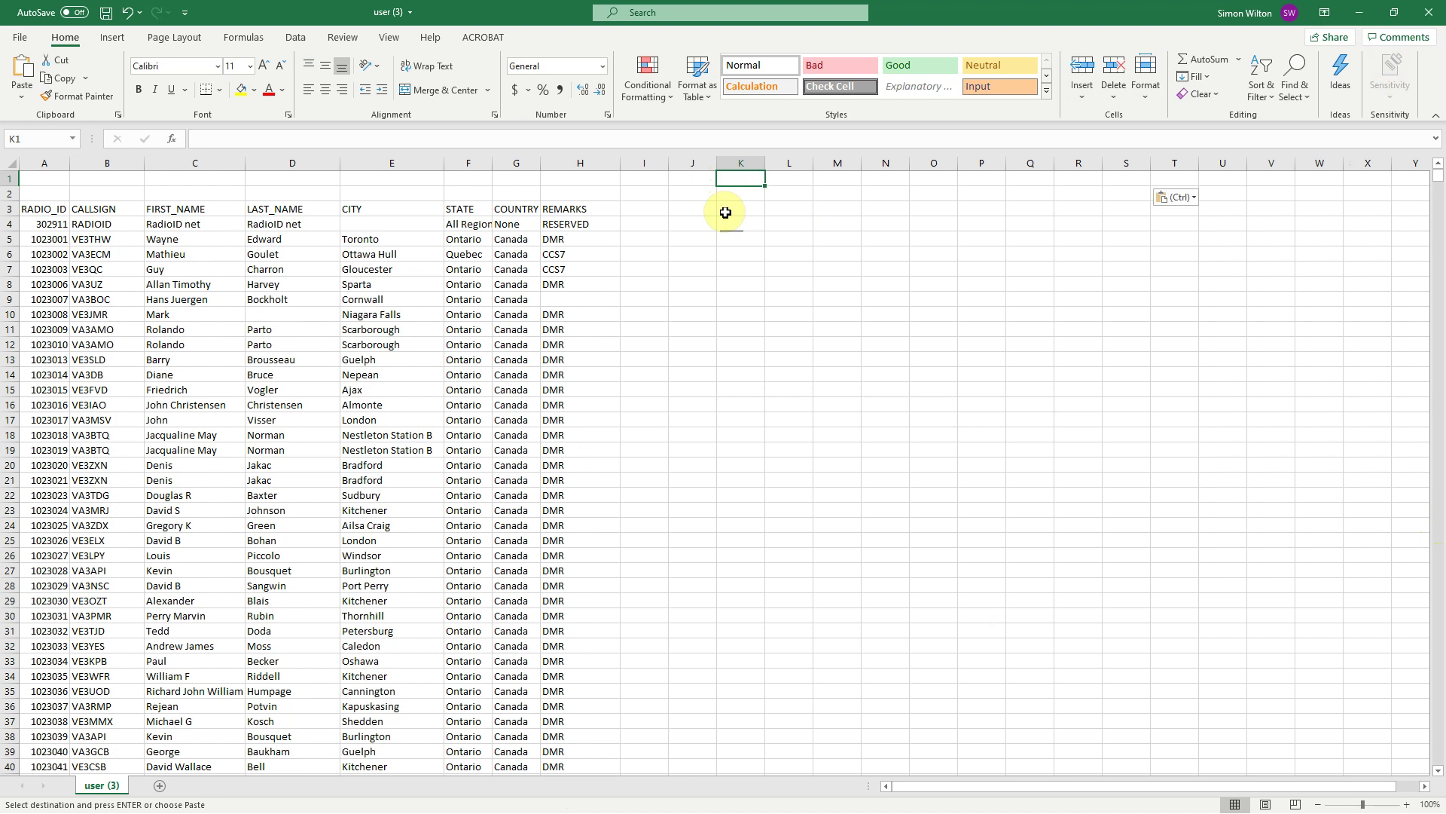
left_click(835, 312)
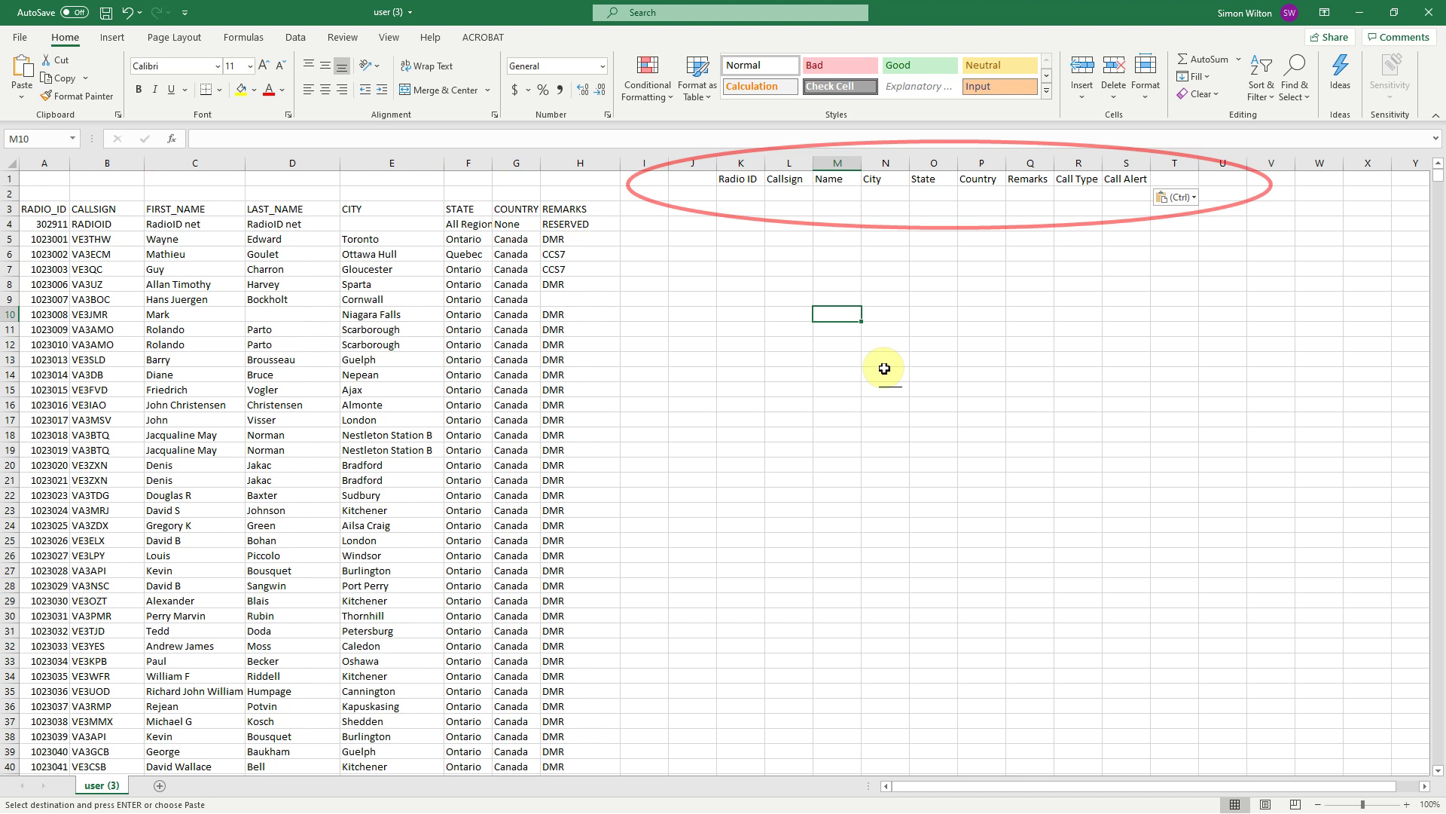
left_click(874, 257)
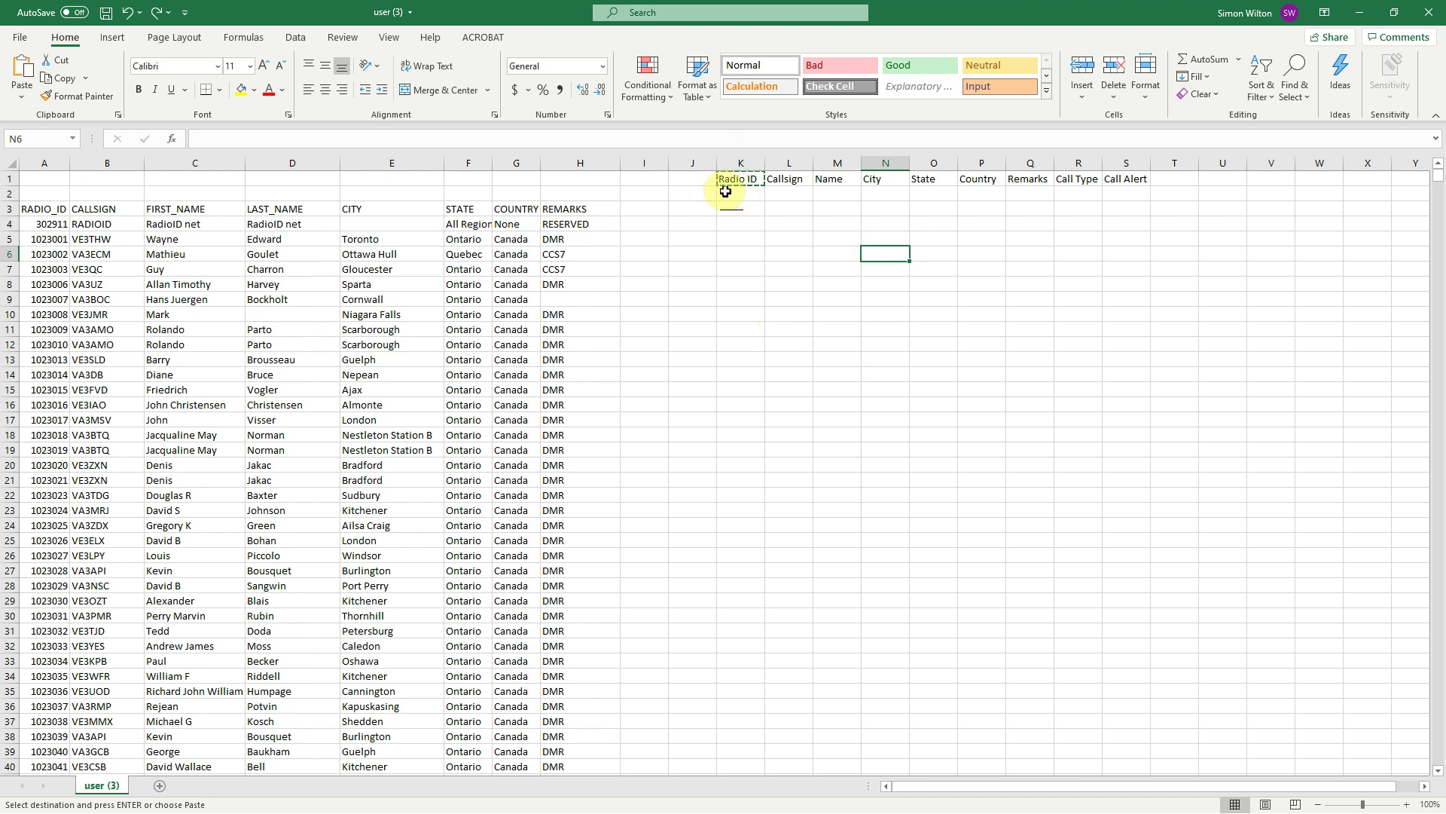
left_click_drag(727, 181, 1106, 180)
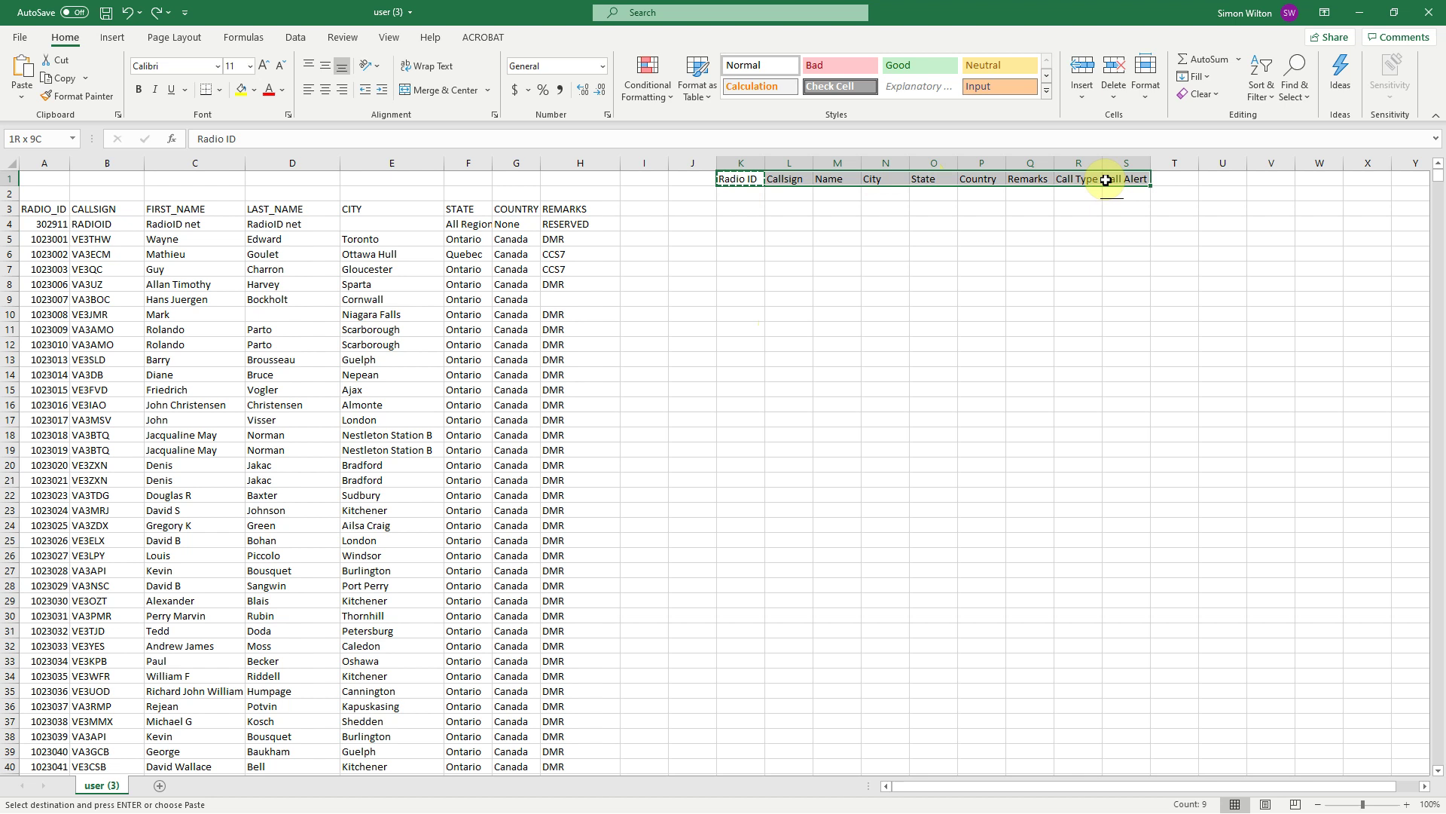
left_click(872, 305)
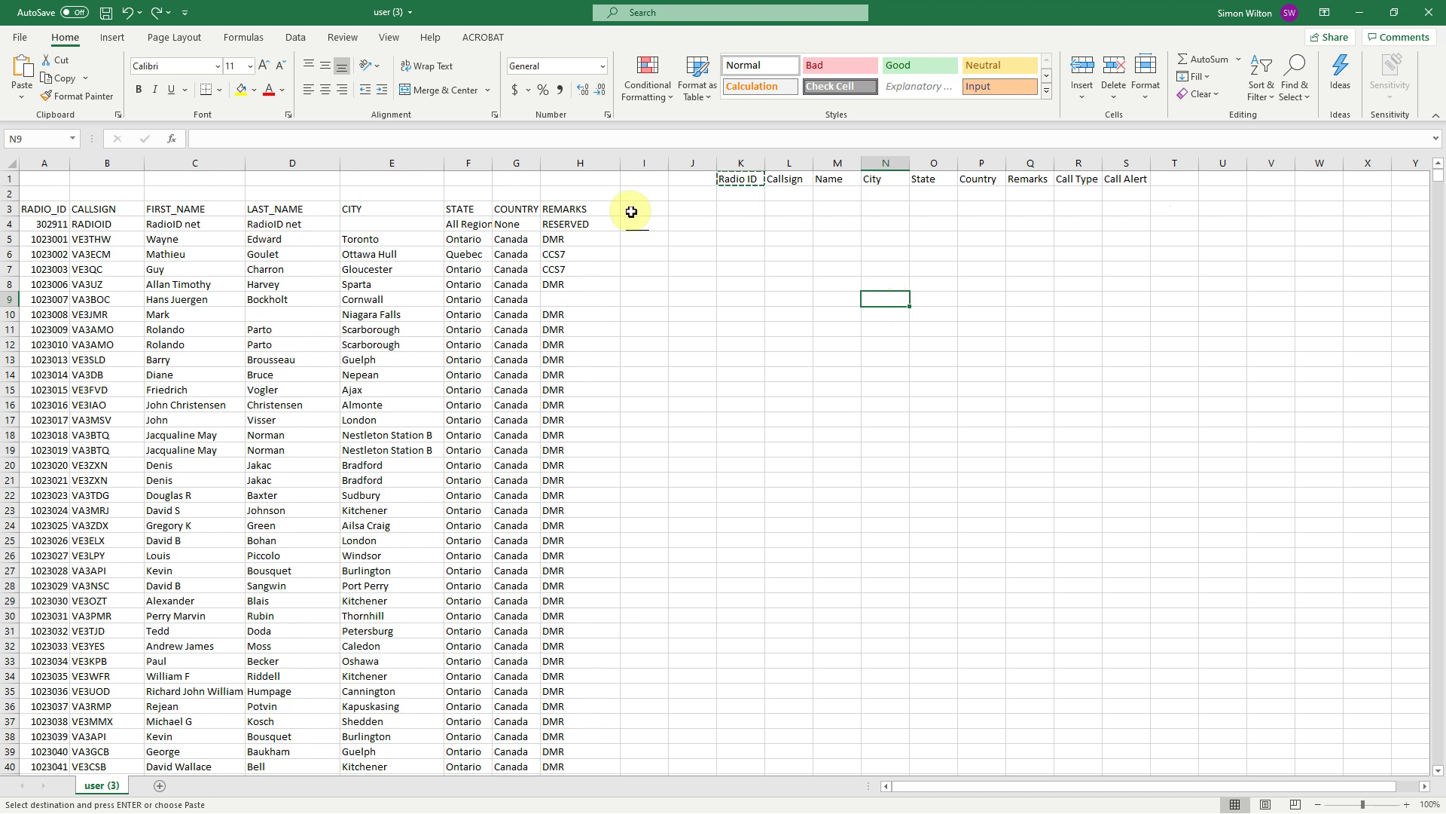
left_click(738, 178)
left_click(738, 177)
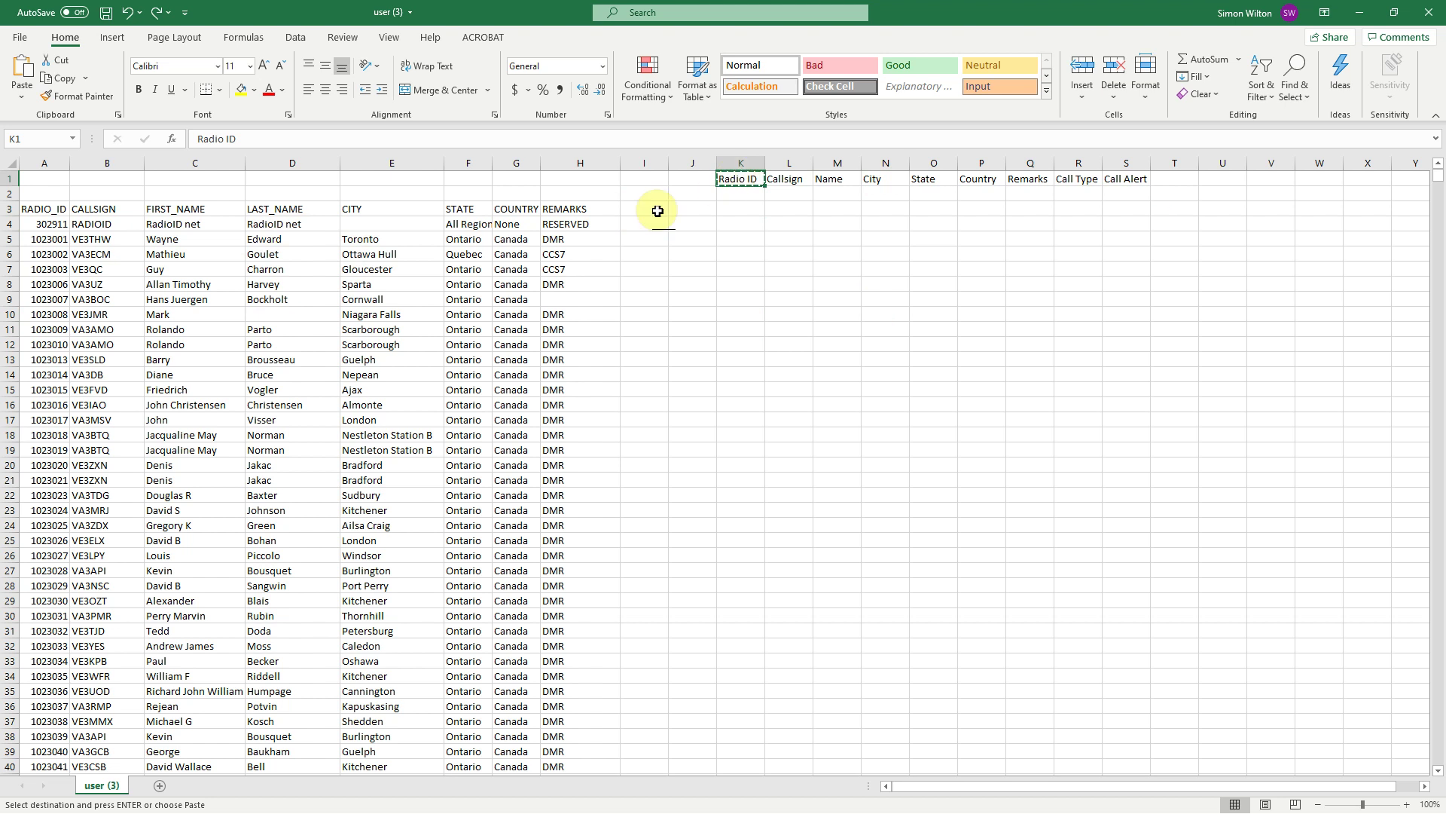
- Move the Radio ID heading into A1
right_click(740, 178)
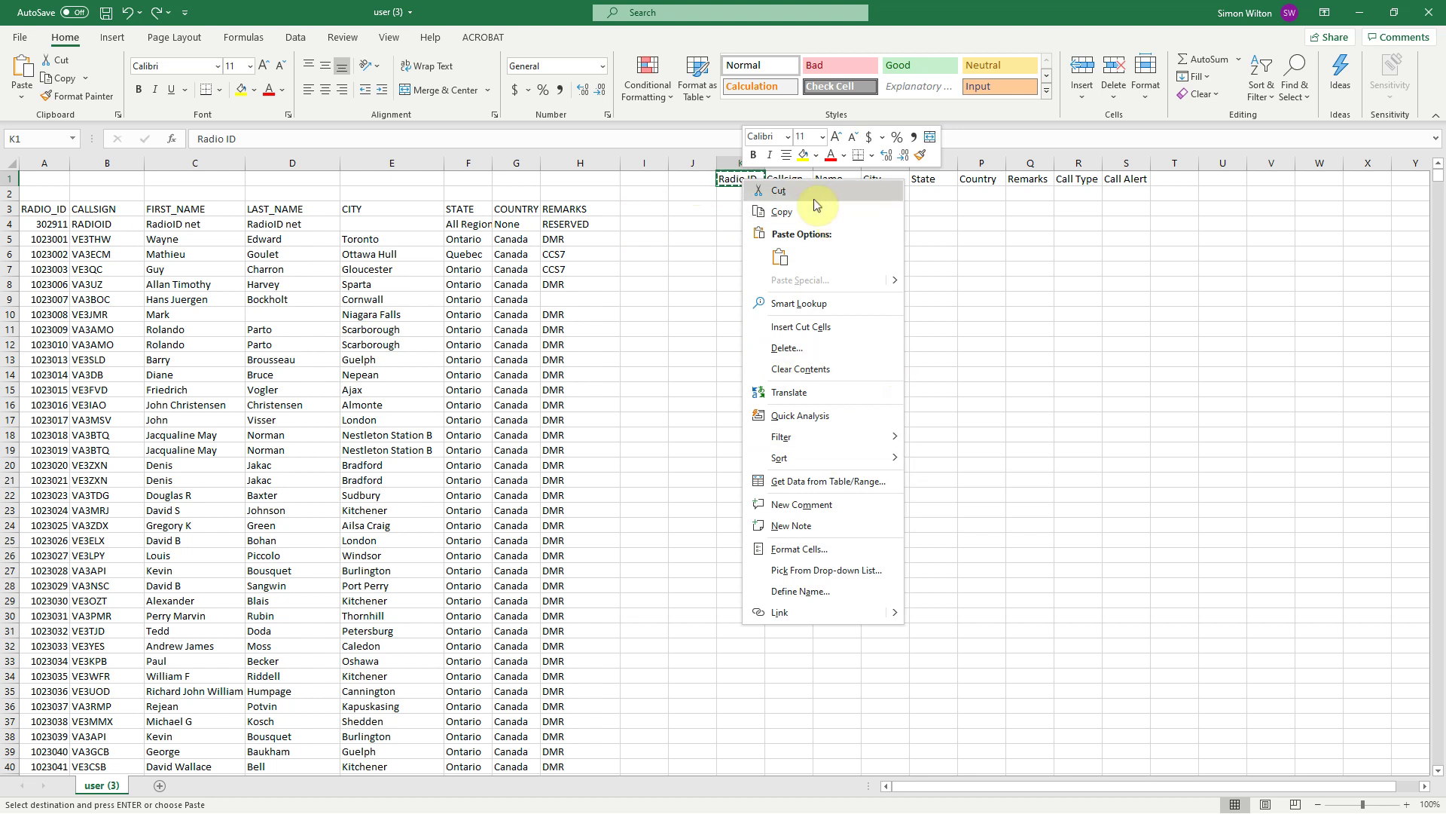
key("Escape")
key("Escape")
key("ctrl+c")
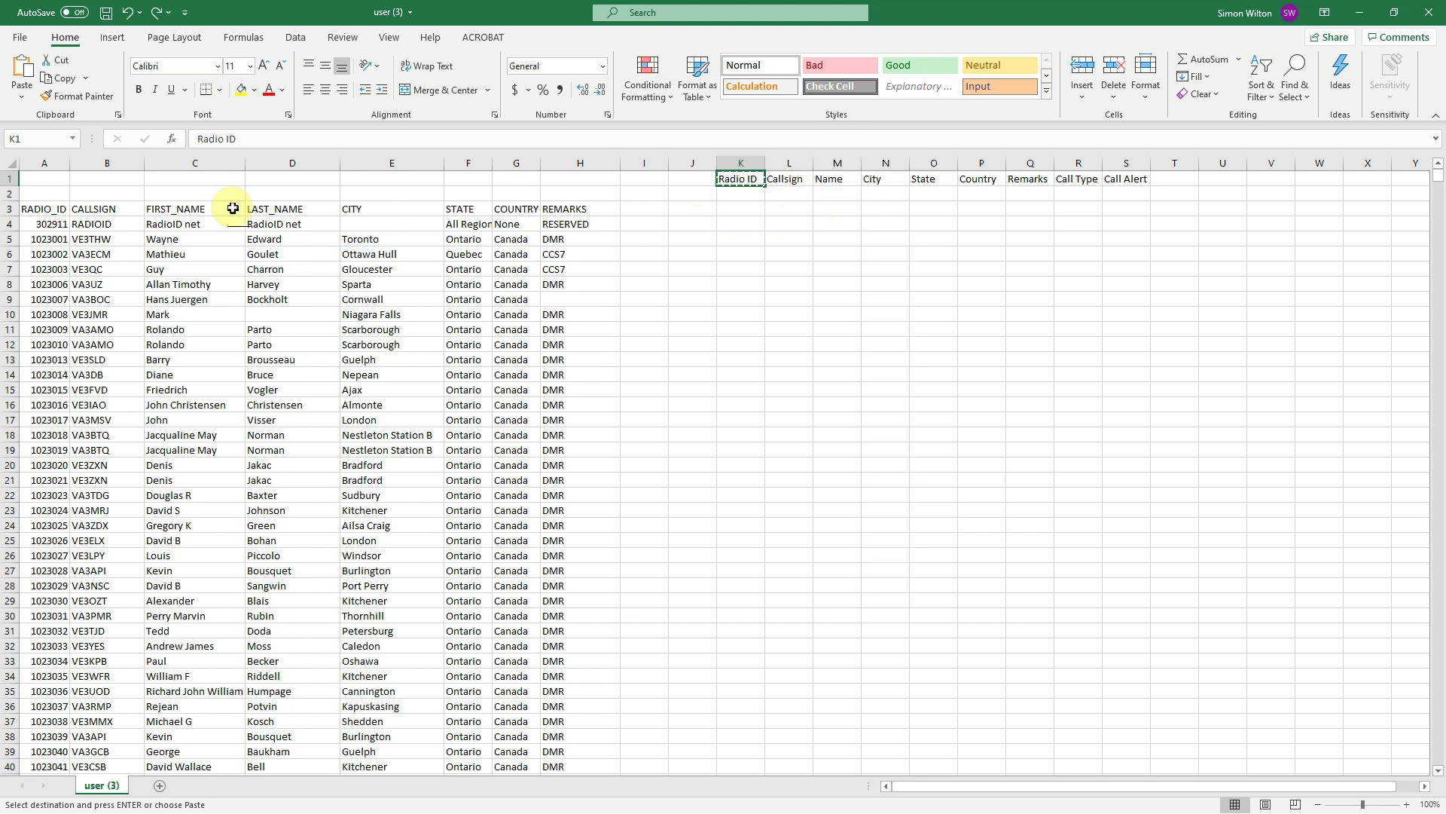
left_click(42, 182)
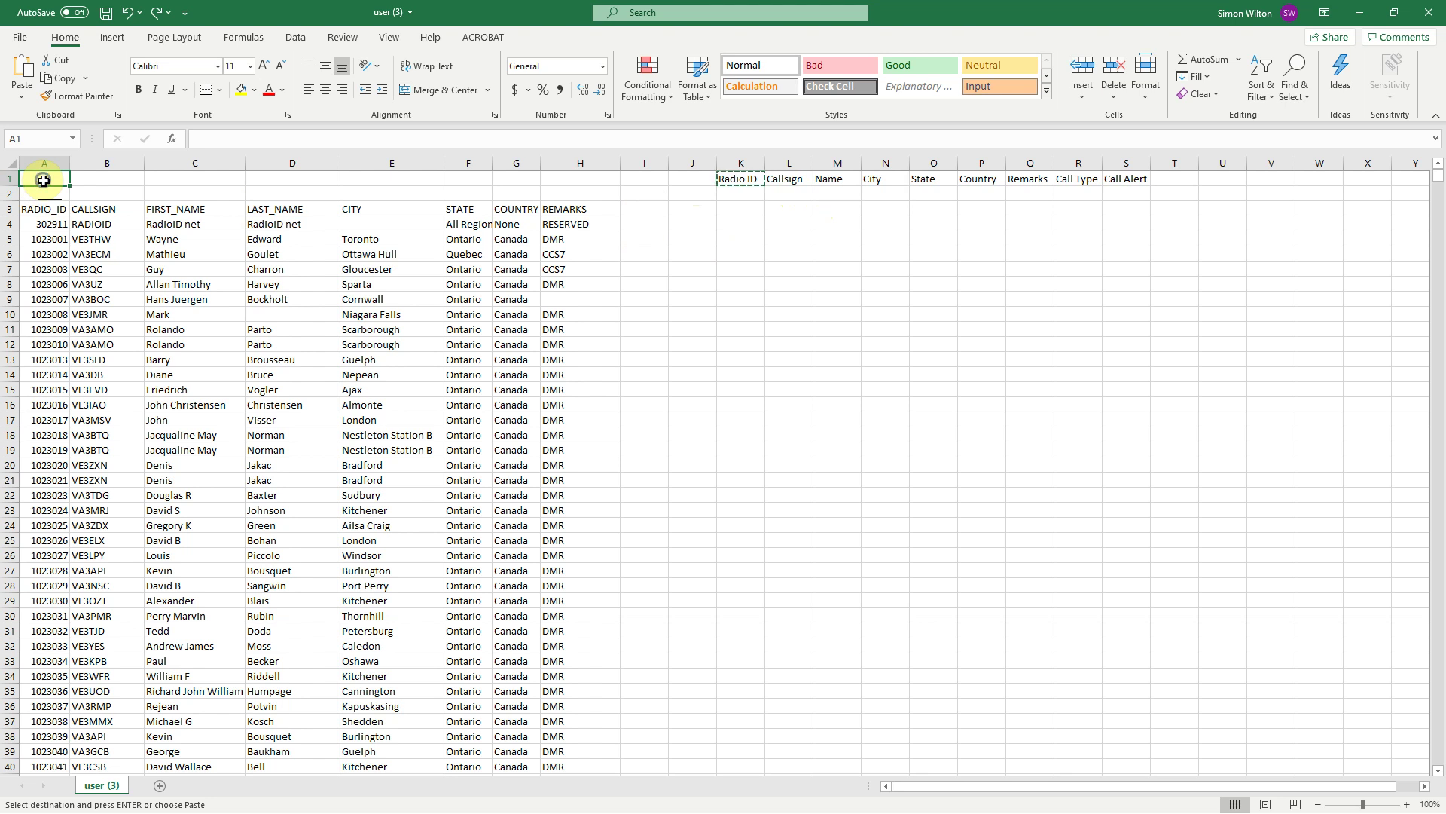
right_click(43, 180)
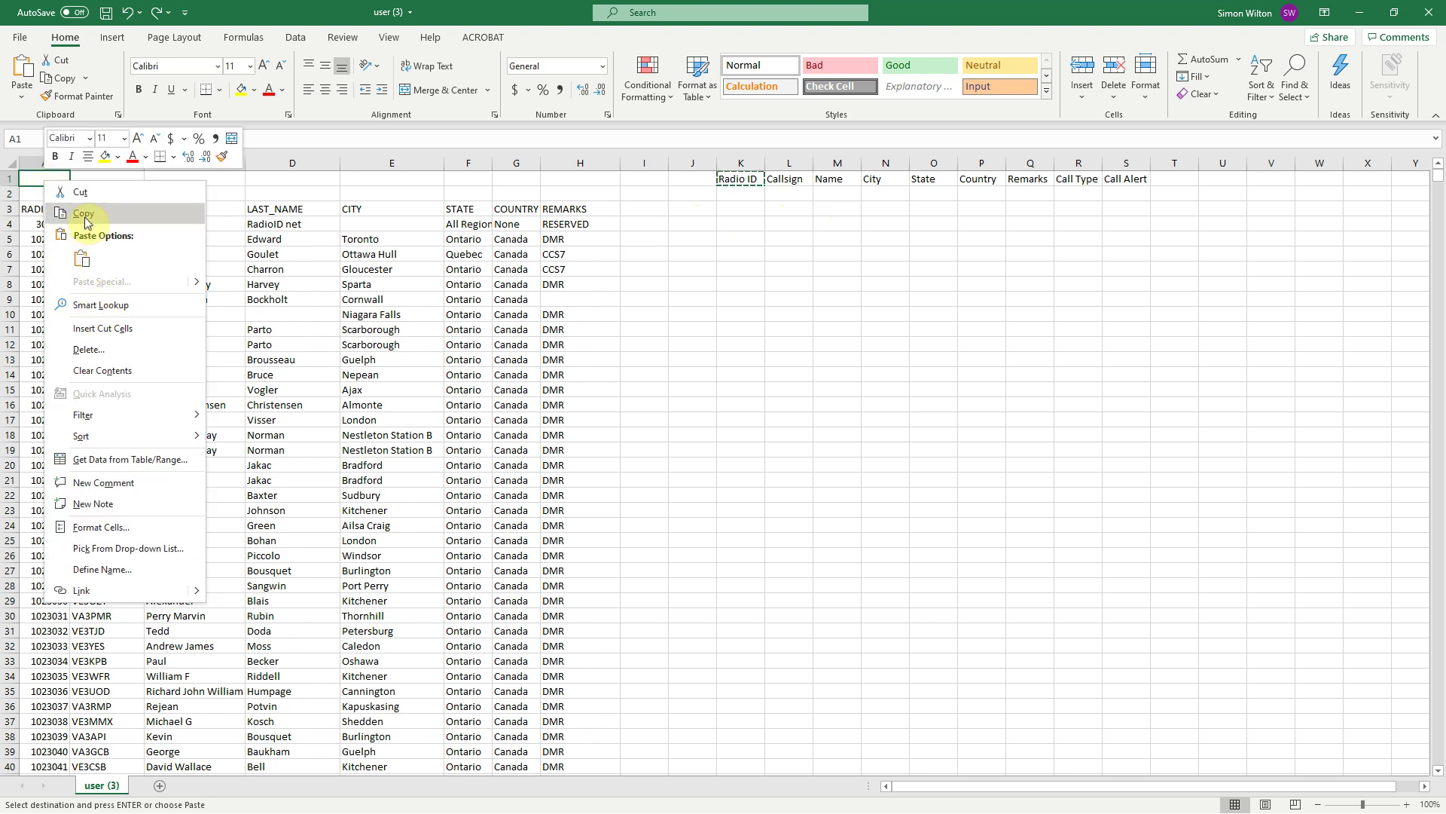
left_click(82, 258)
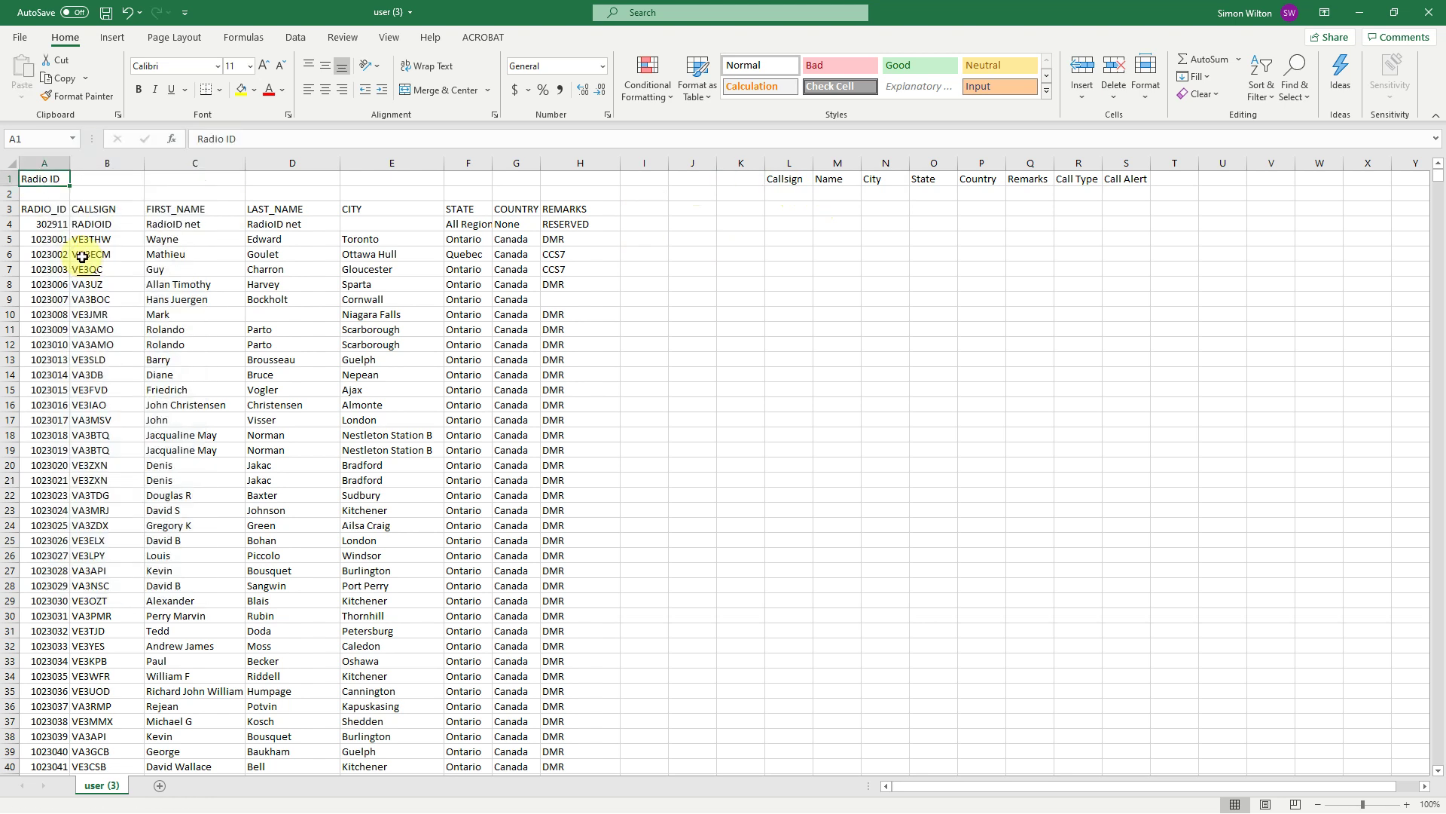
left_click(742, 283)
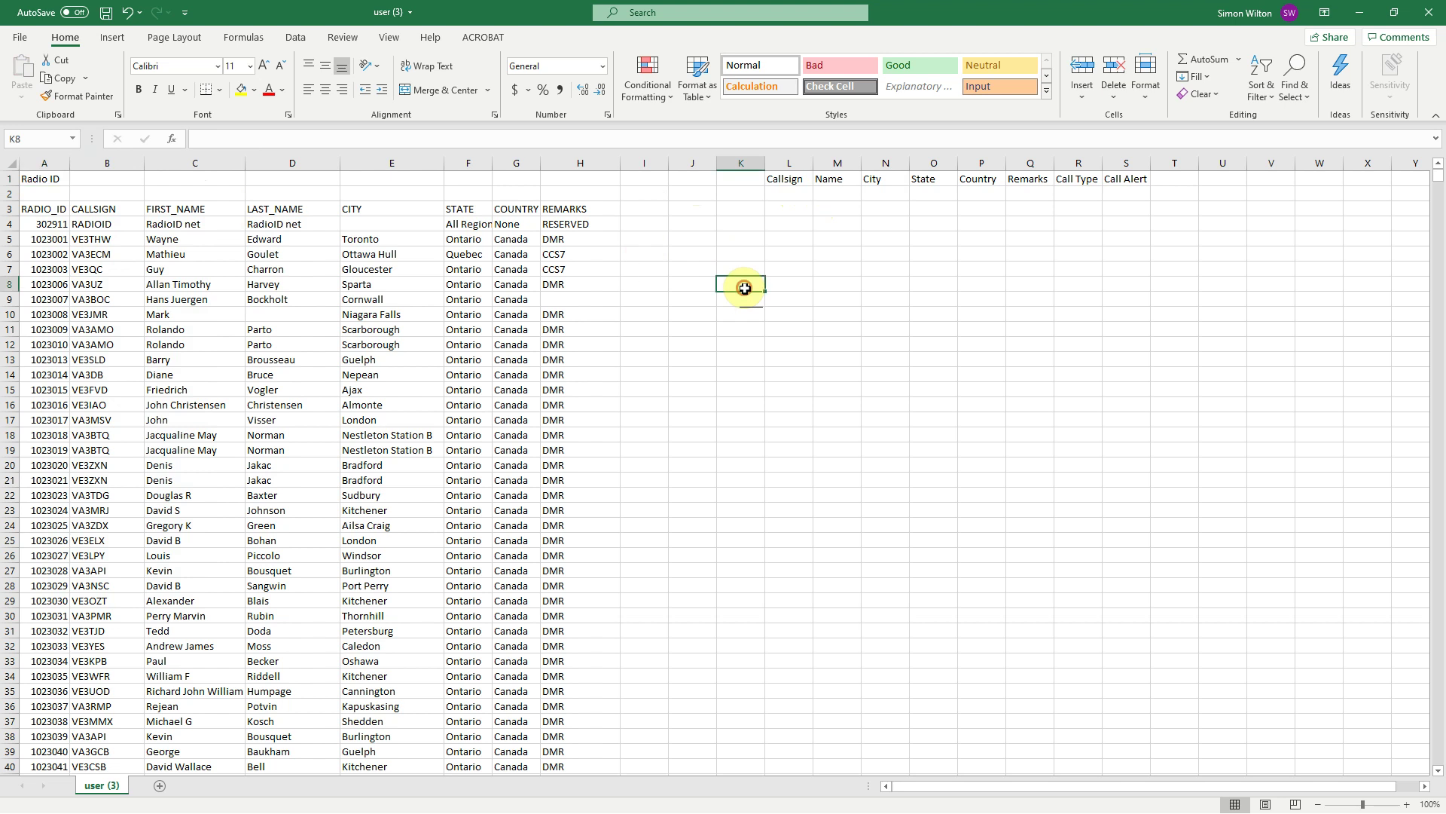
- Move the Callsign heading to B1 and the Name heading to C1
left_click(785, 185)
key("ctrl+c")
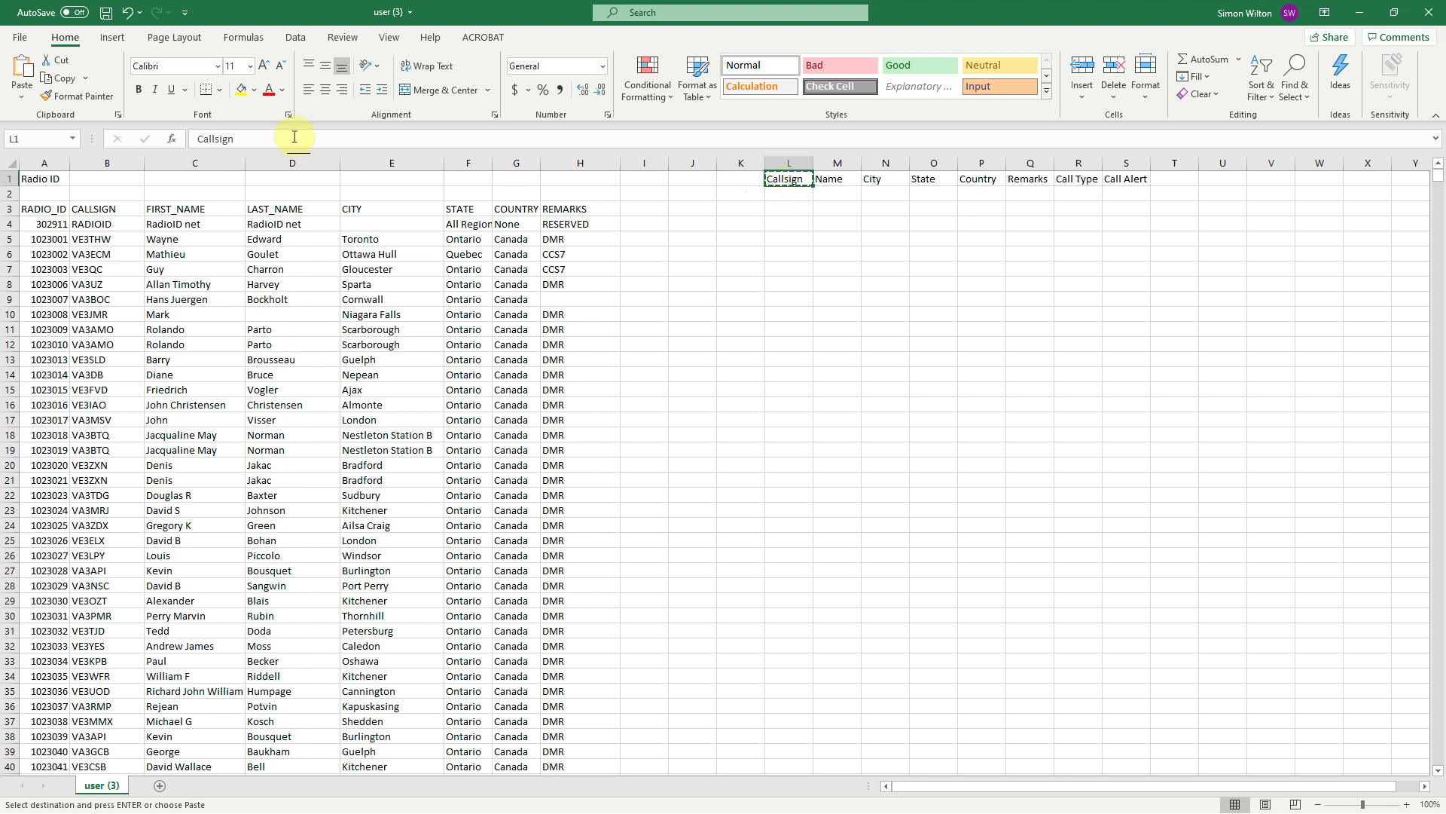
left_click(89, 179)
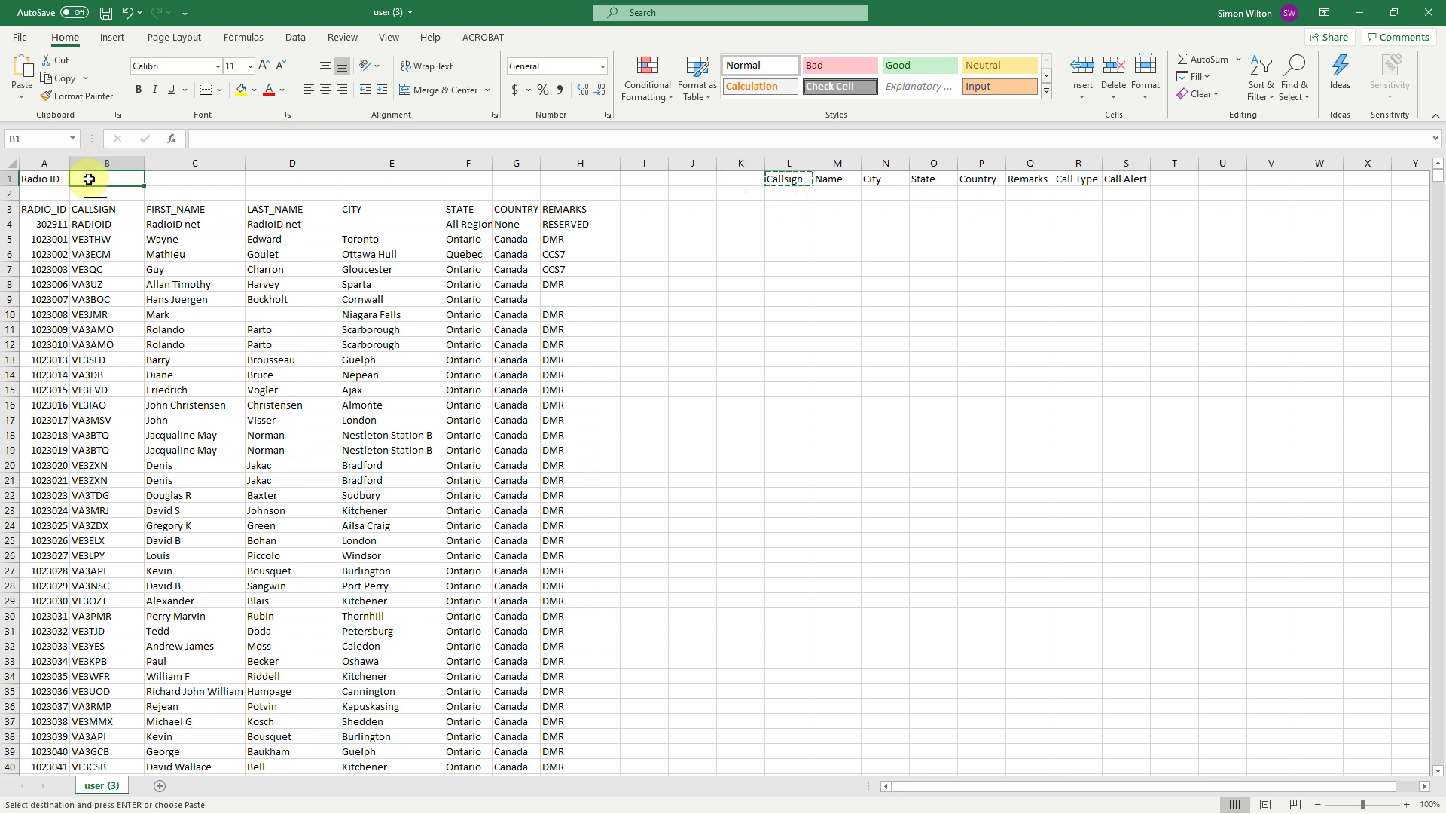
key("Return")
left_click(826, 180)
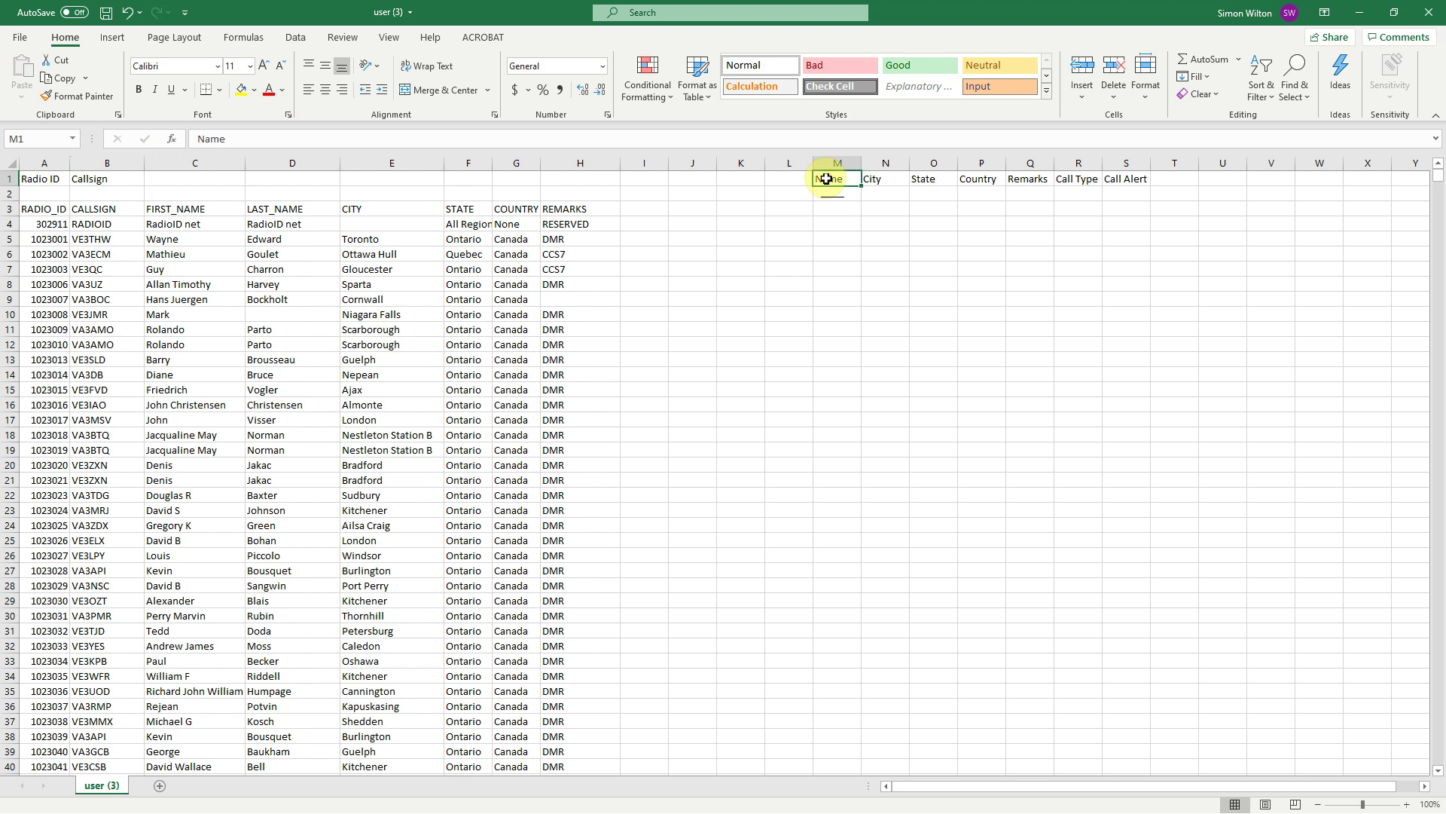
key("ctrl+c")
left_click(179, 181)
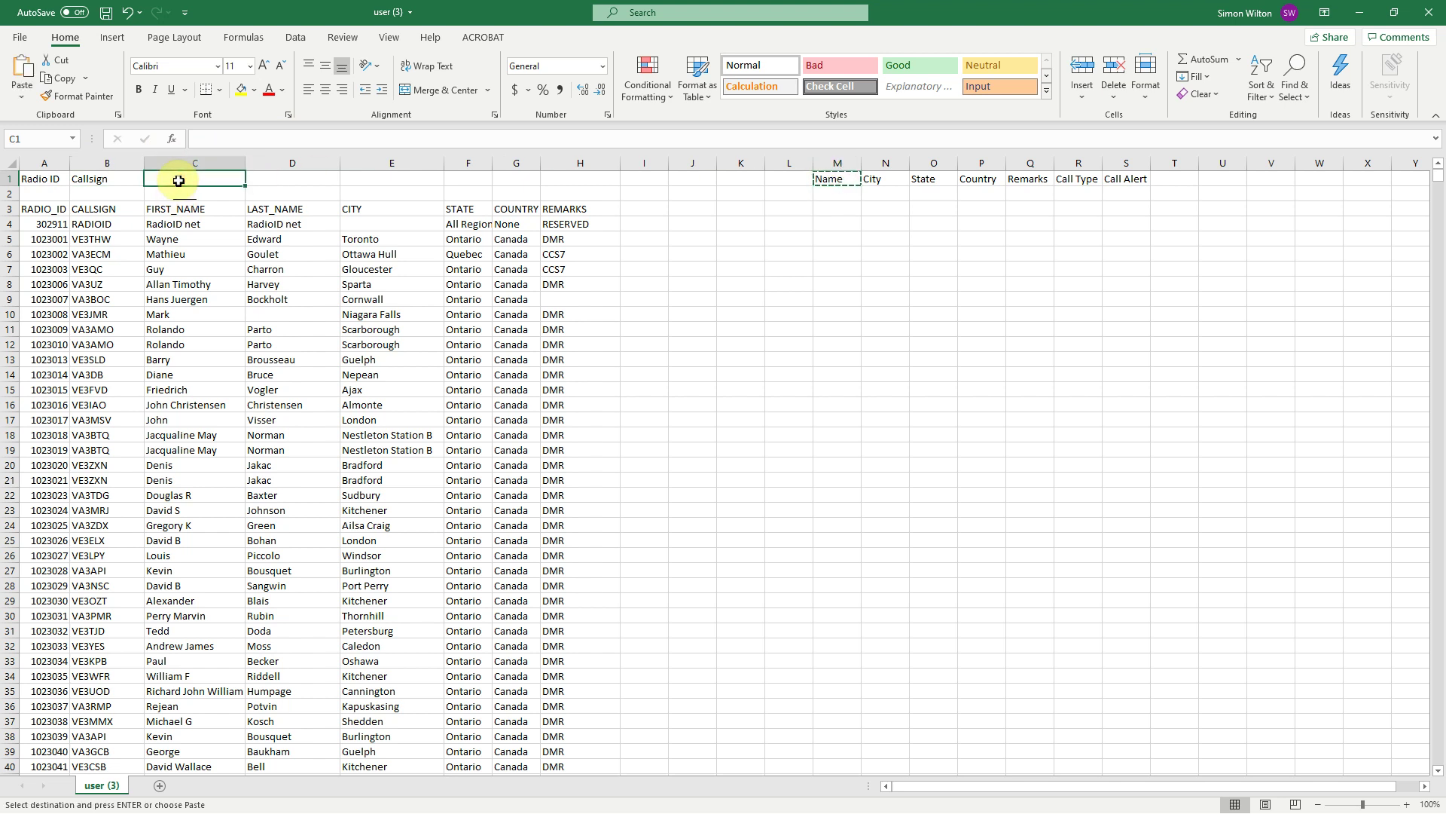
key("Return")
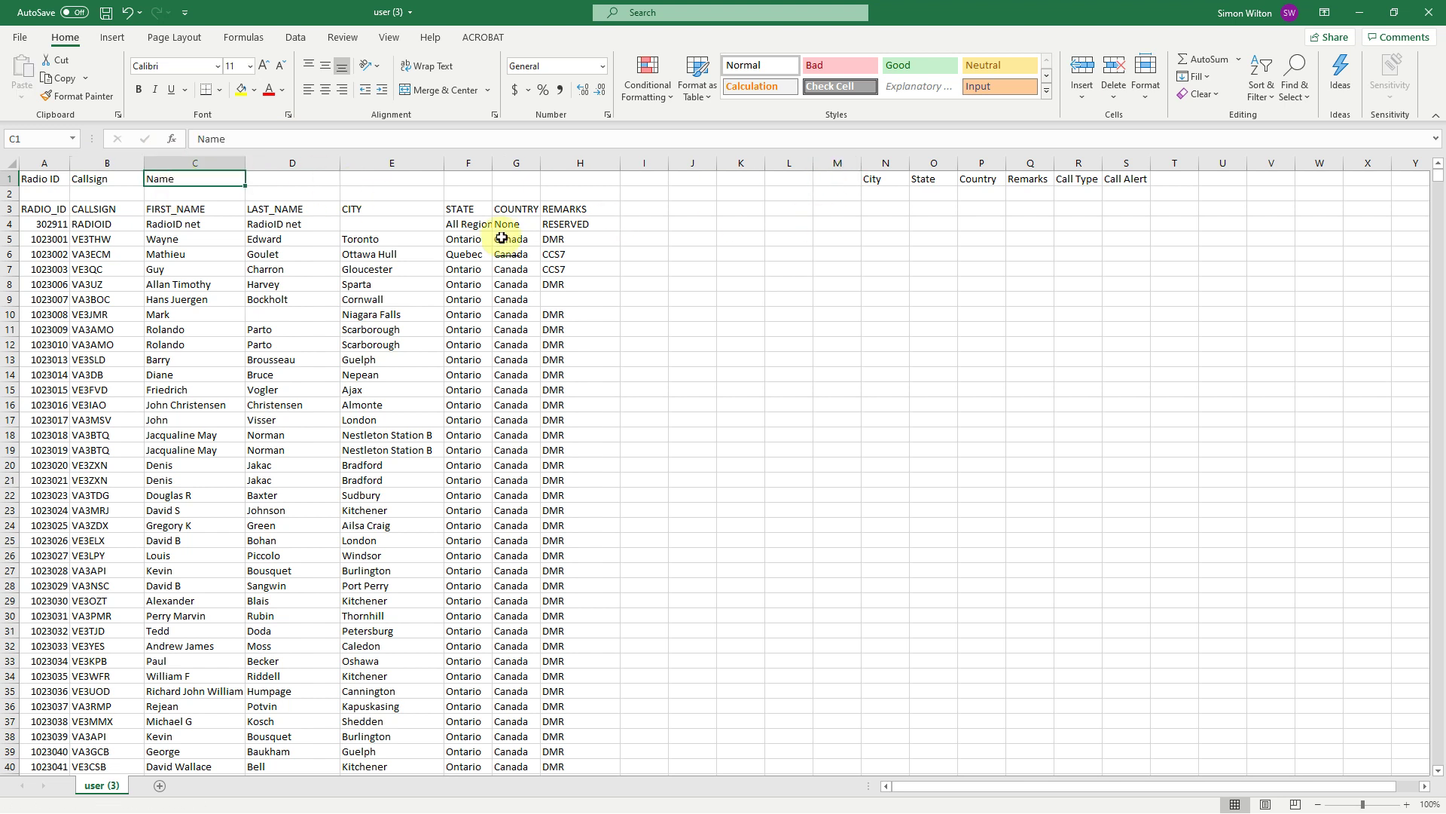
left_click_drag(301, 209, 302, 285)
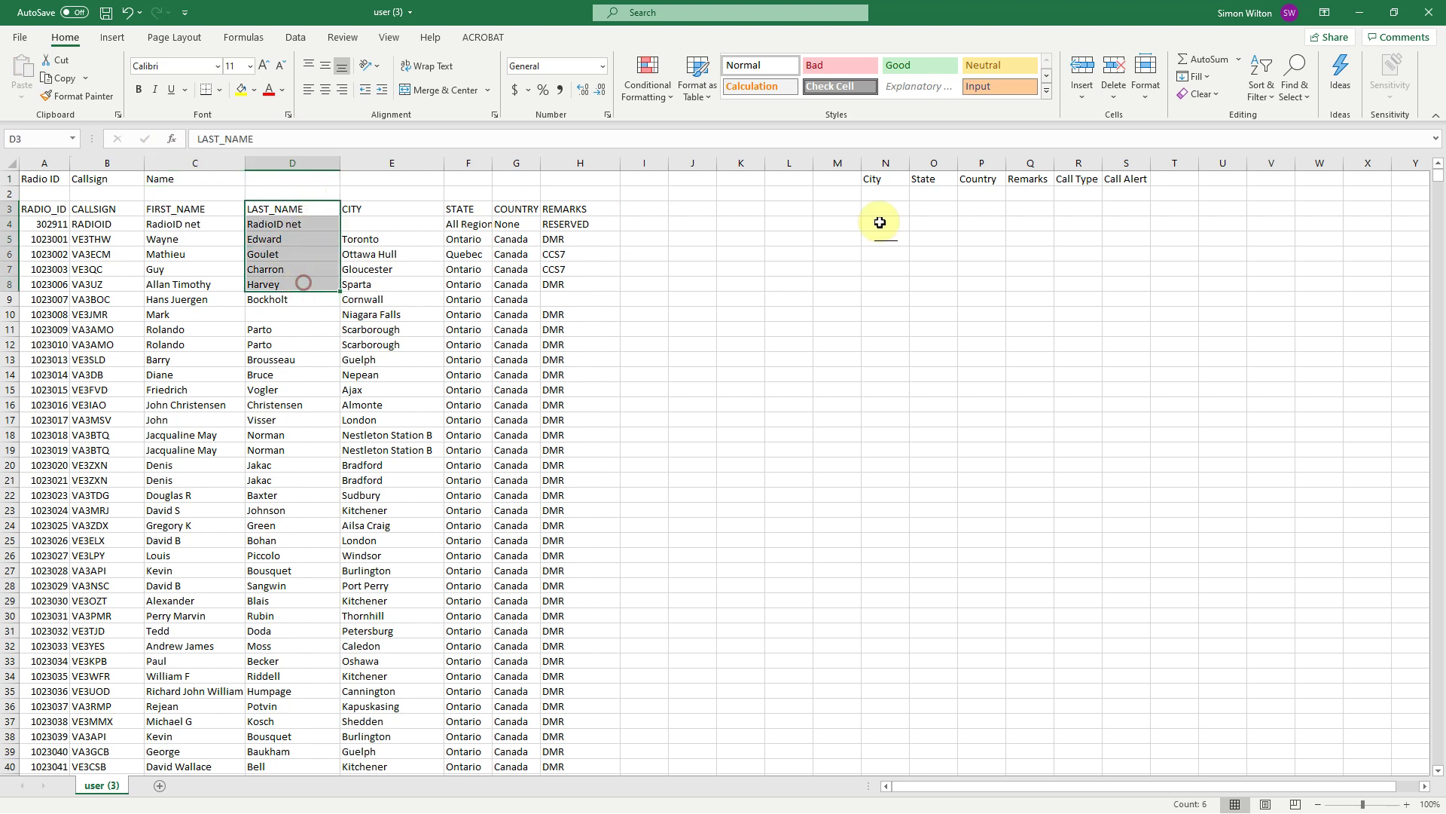
left_click(882, 286)
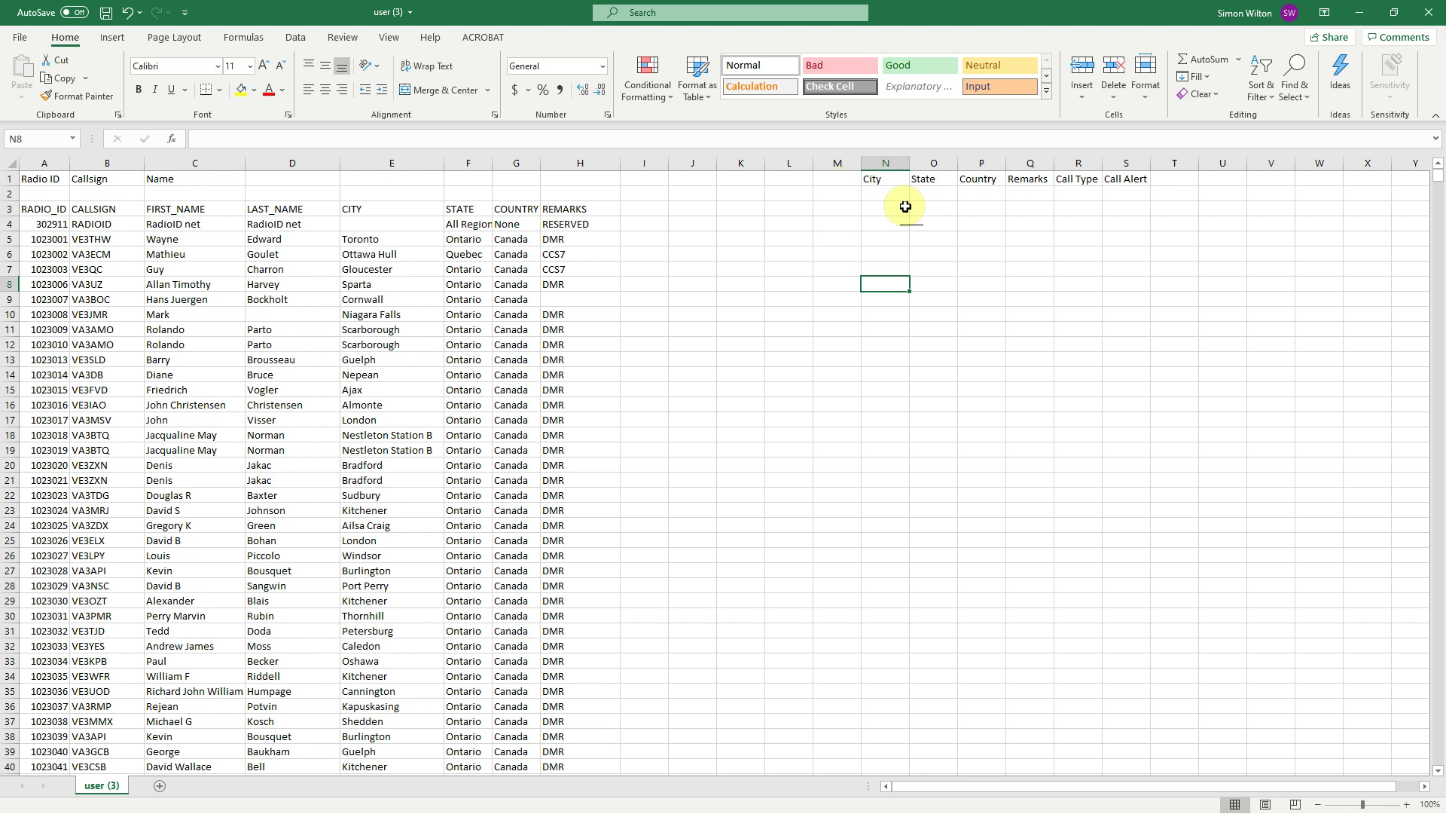
- Move the City, State and Country headings into E1, F1 and G1
left_click(885, 180)
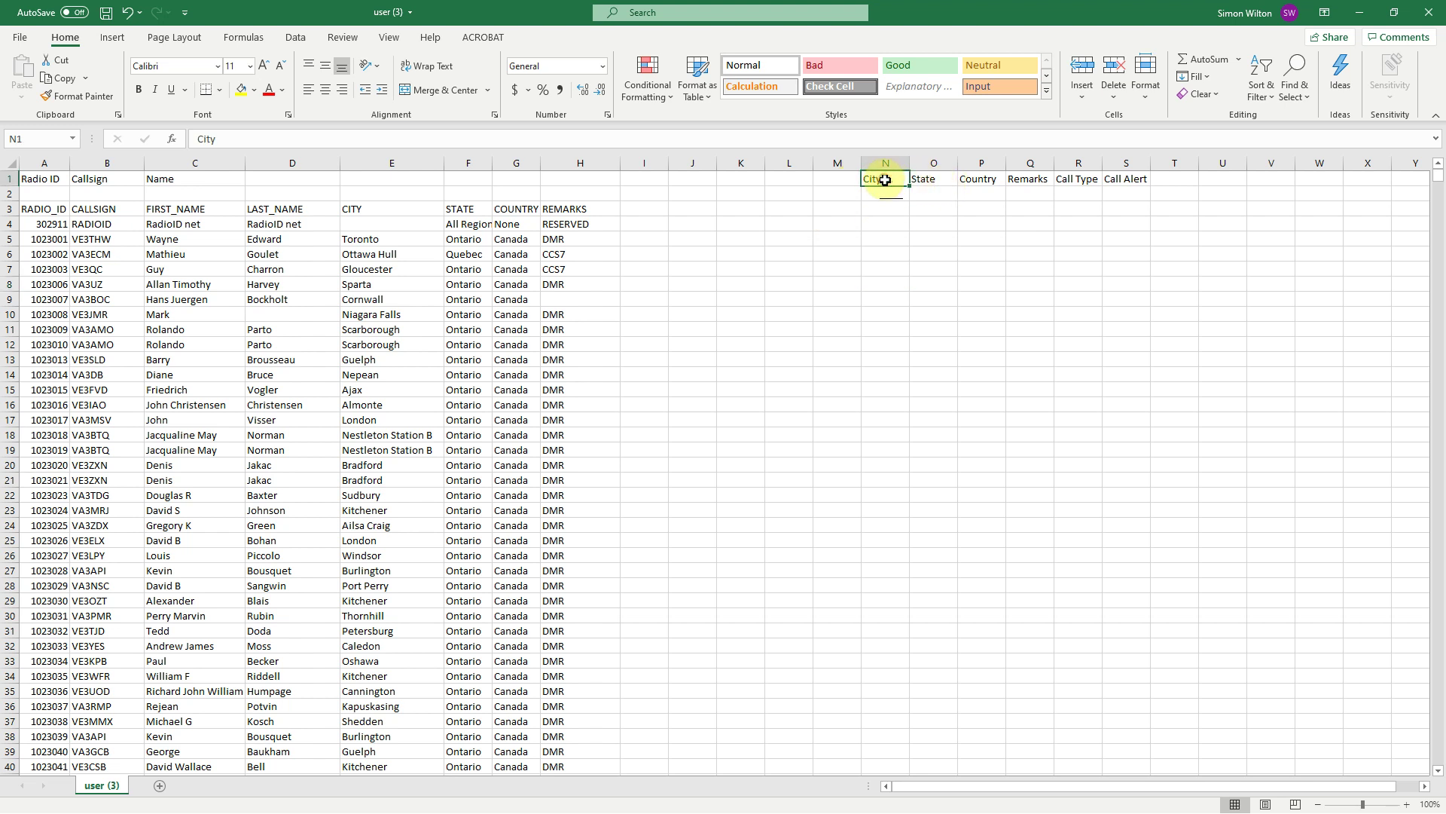
key("ctrl+c")
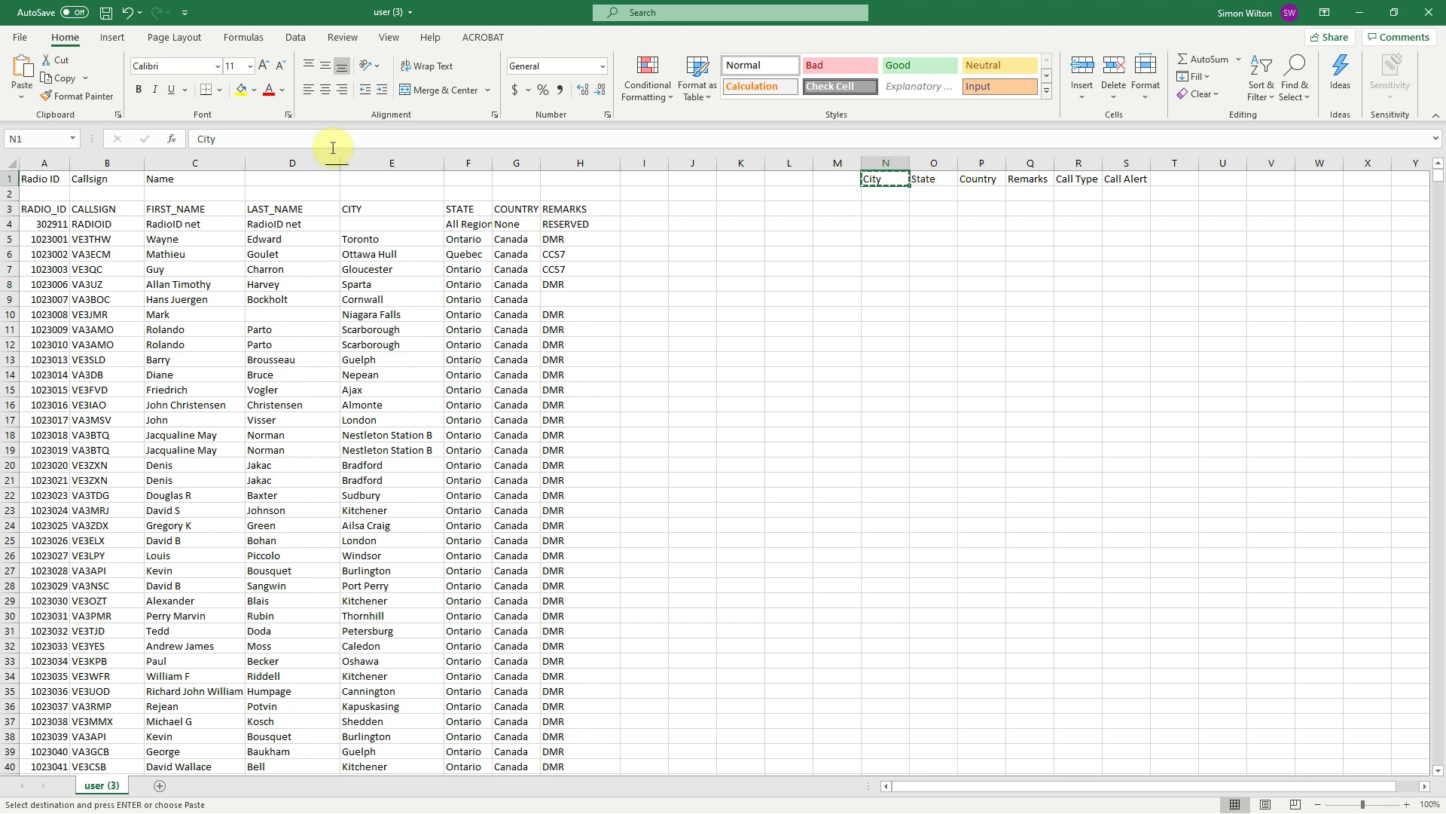
left_click(382, 182)
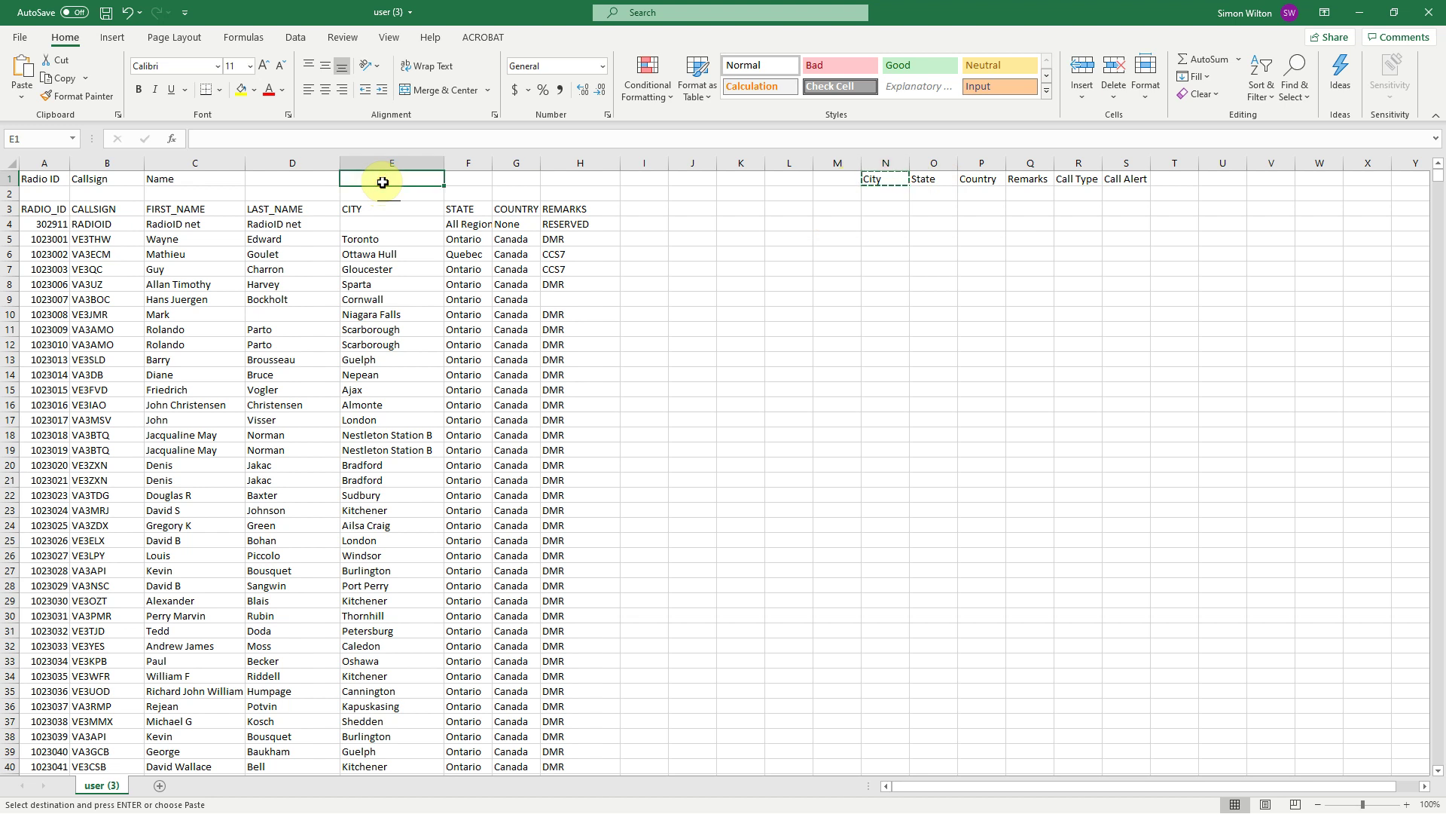
key("ctrl+v")
left_click(933, 181)
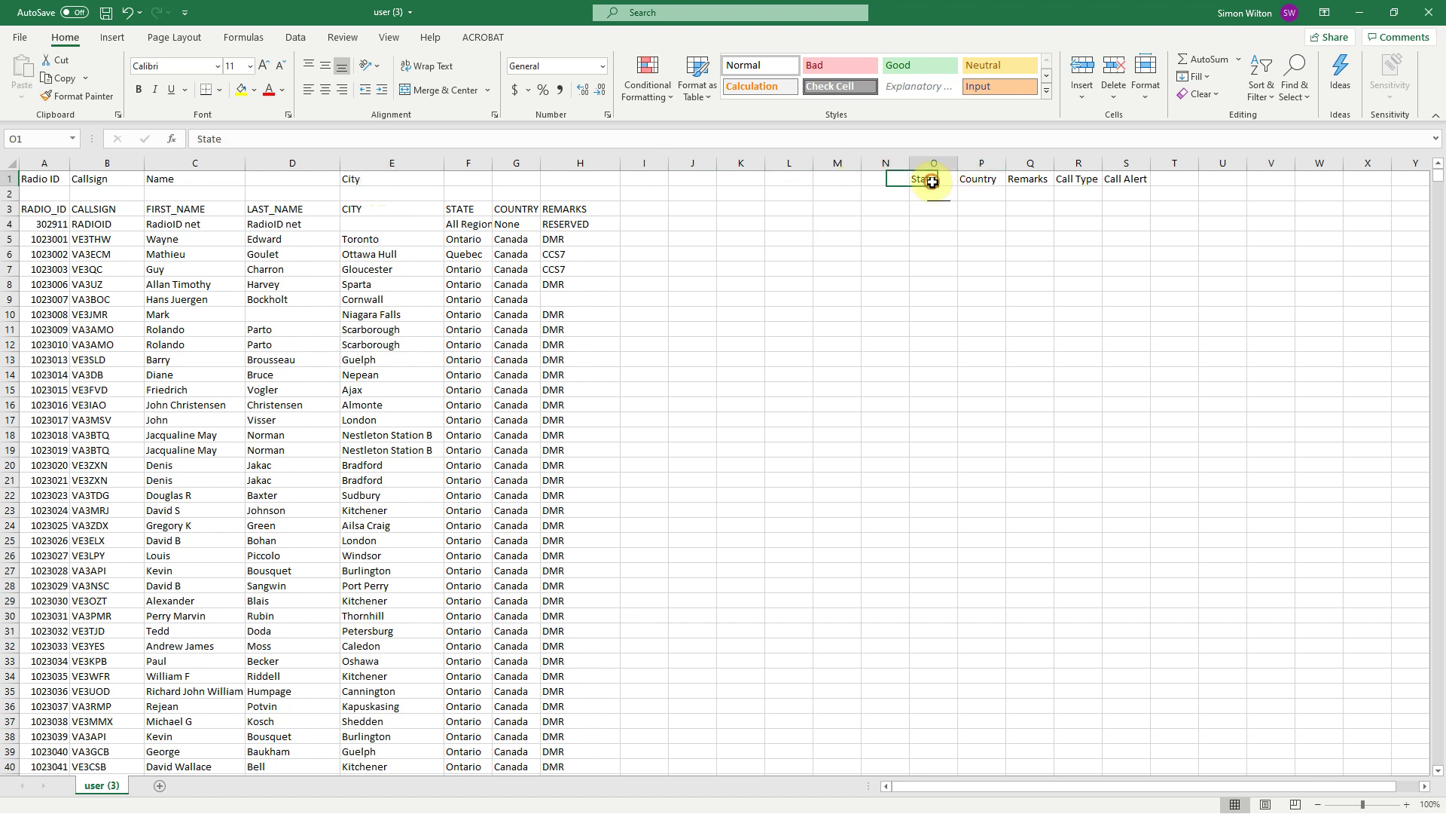
key("ctrl+x")
left_click(469, 179)
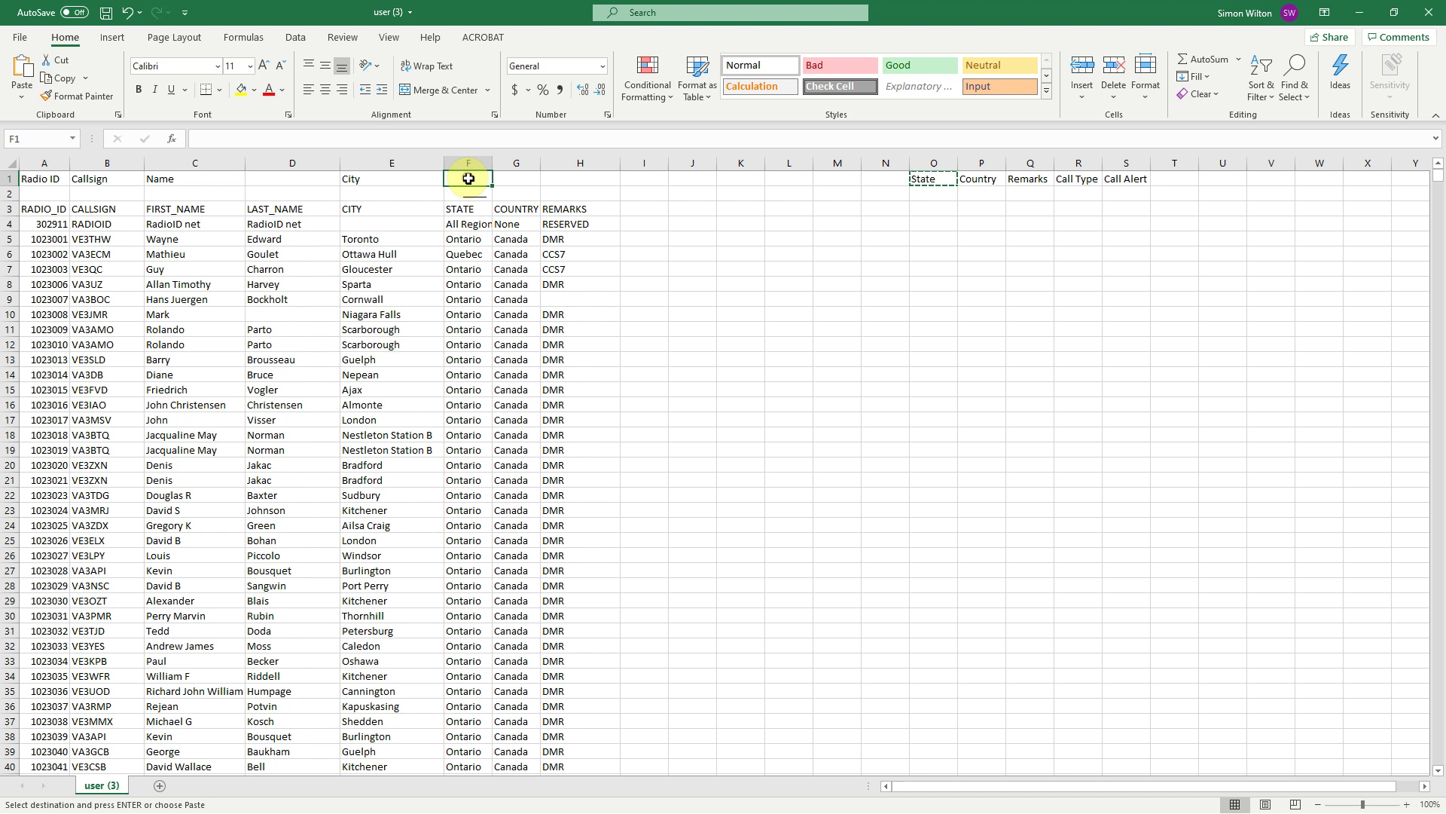
key("ctrl+v")
left_click(984, 181)
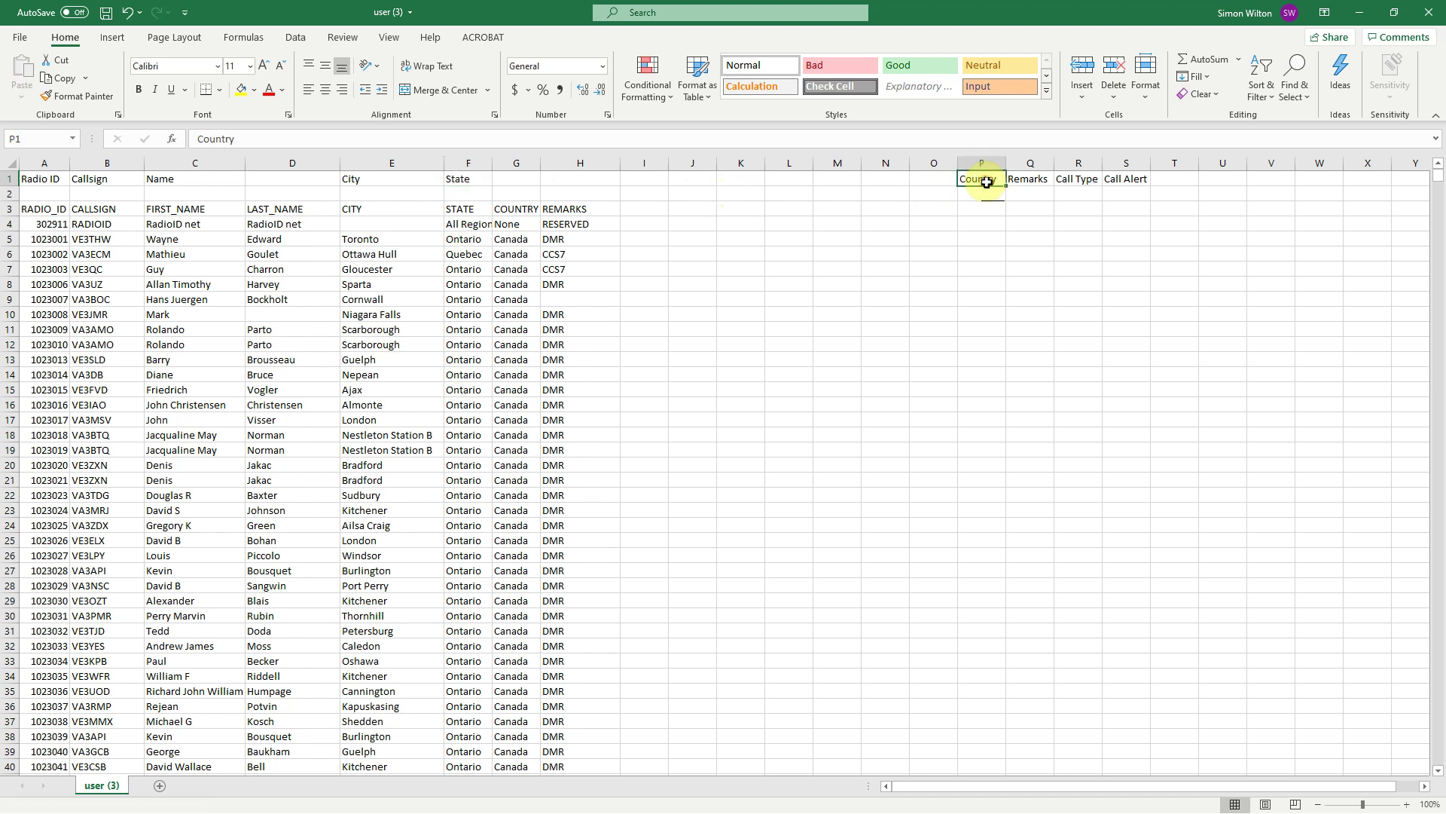
key("ctrl+x")
left_click(512, 178)
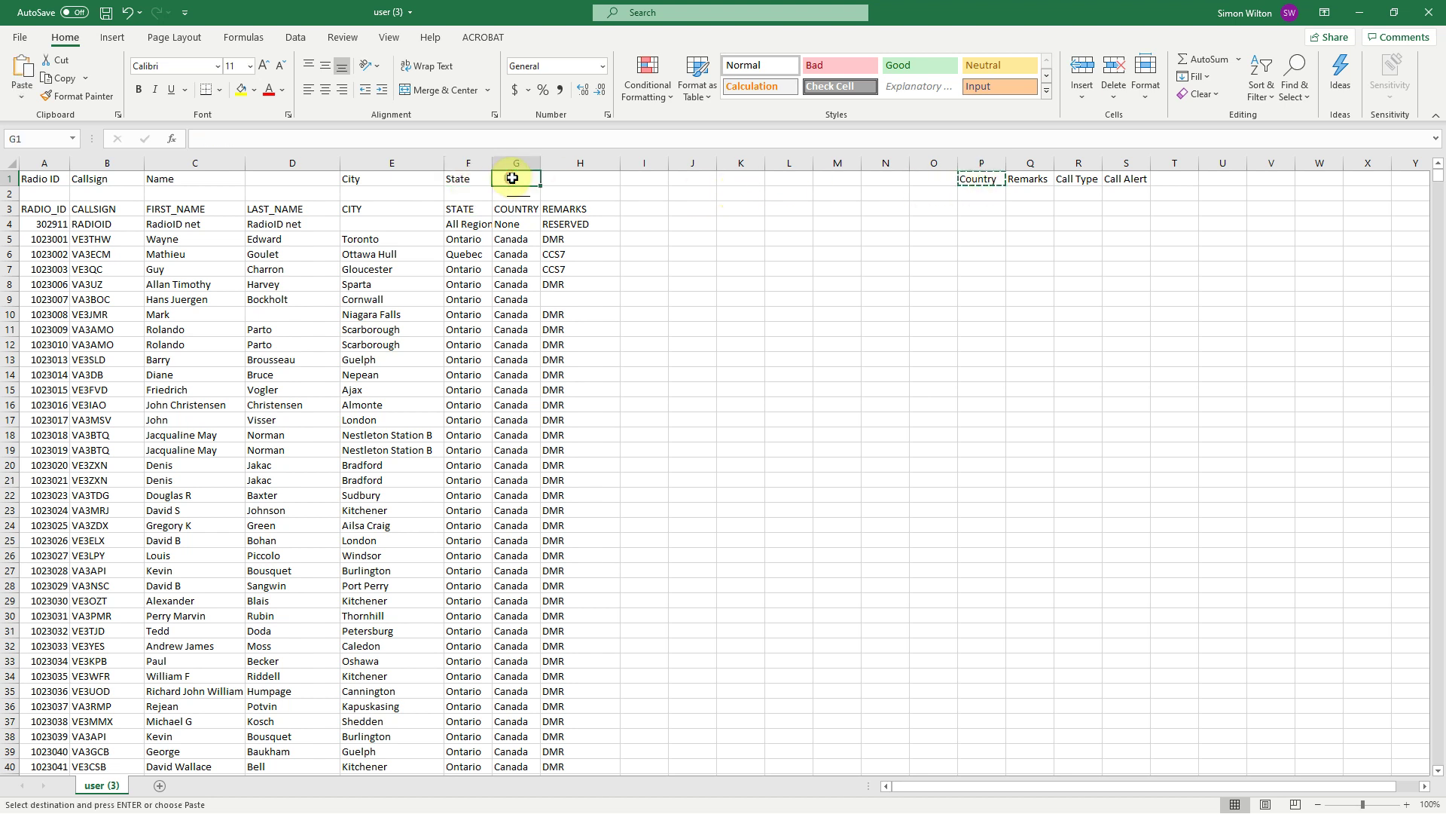
key("ctrl+v")
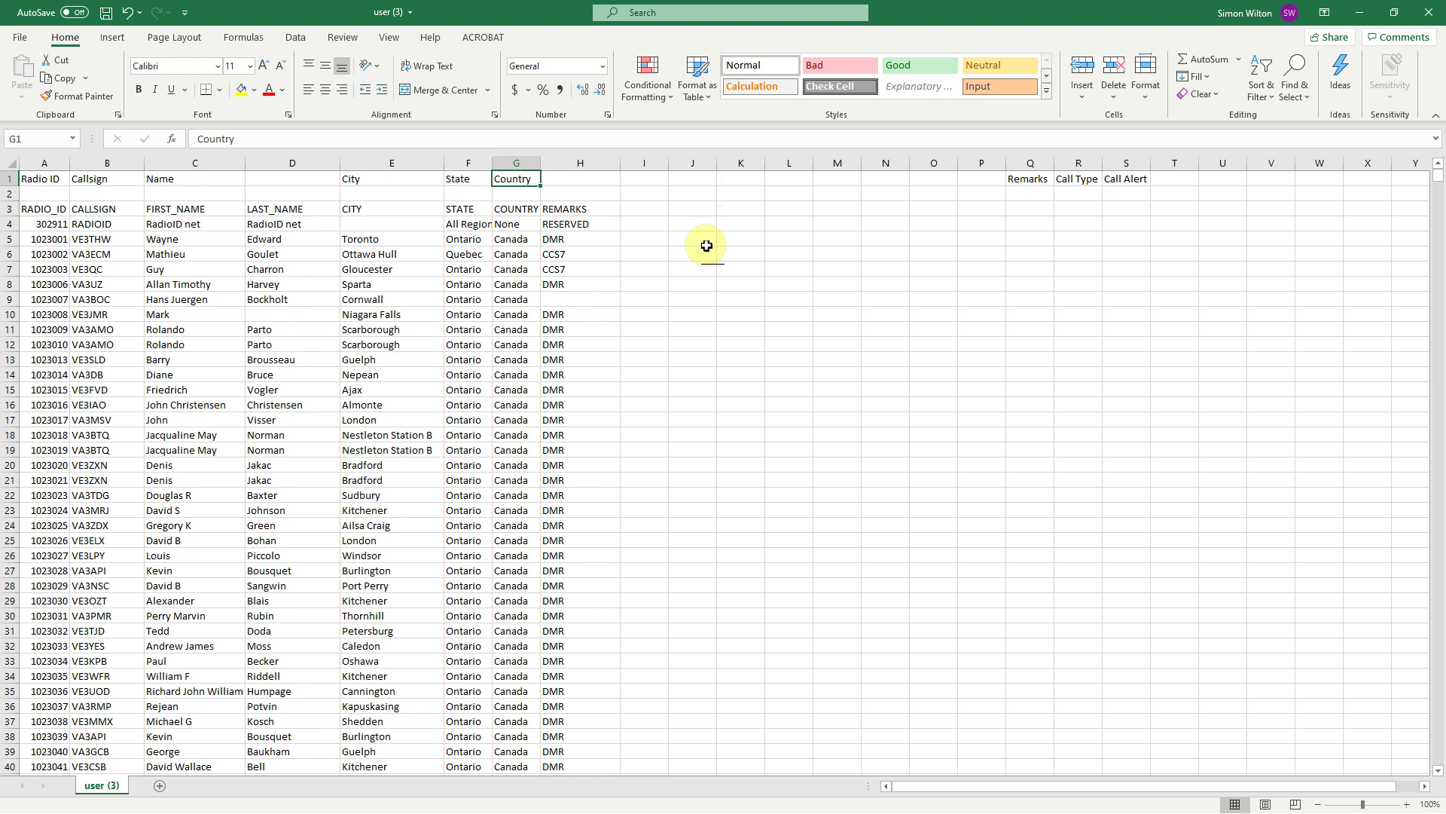
- Move the Remarks, Call Type and Call Alert headings into H1:J1
left_click(1025, 180)
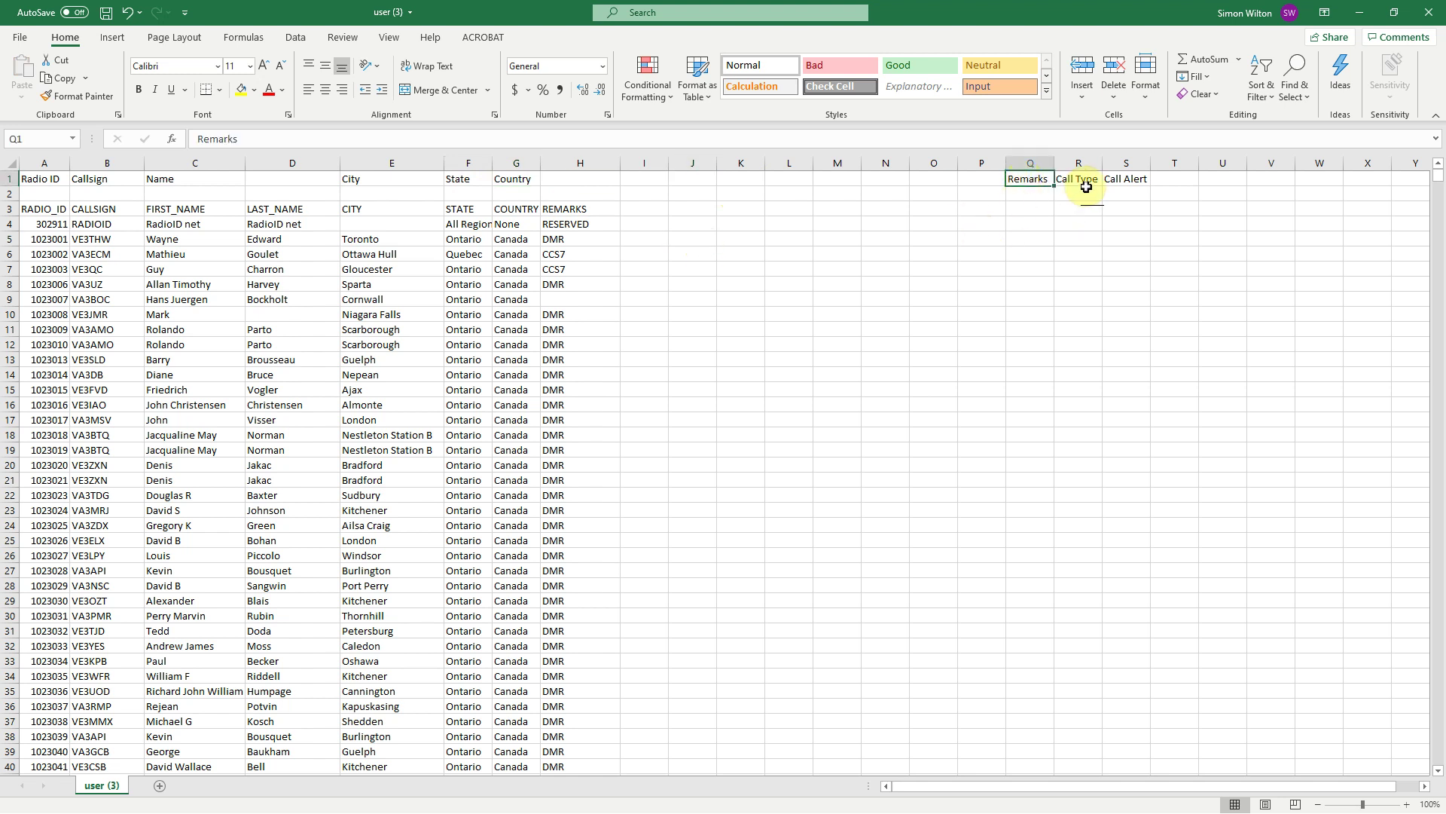
left_click(1127, 208)
left_click_drag(1023, 181, 1137, 179)
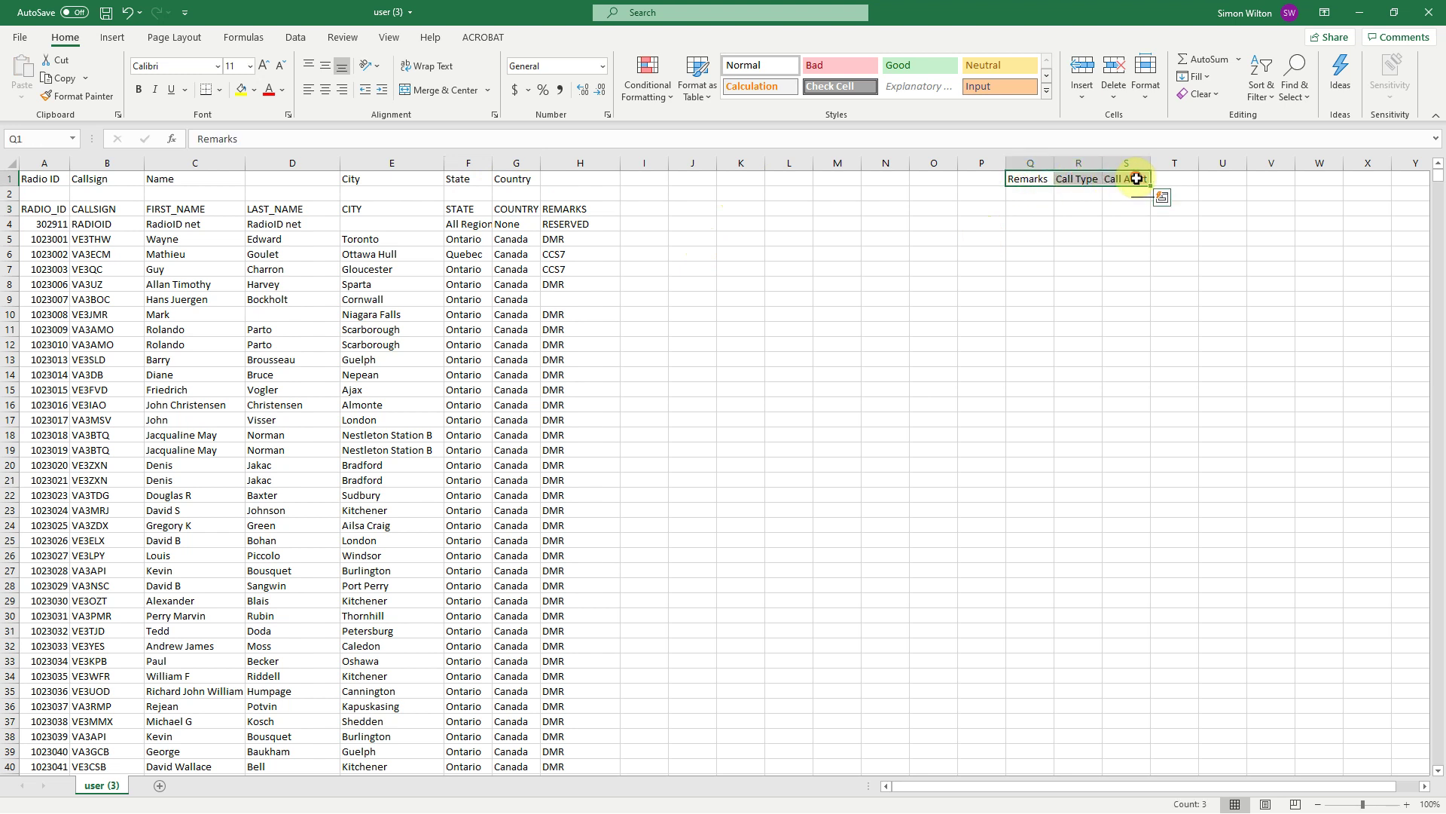
key("ctrl+c")
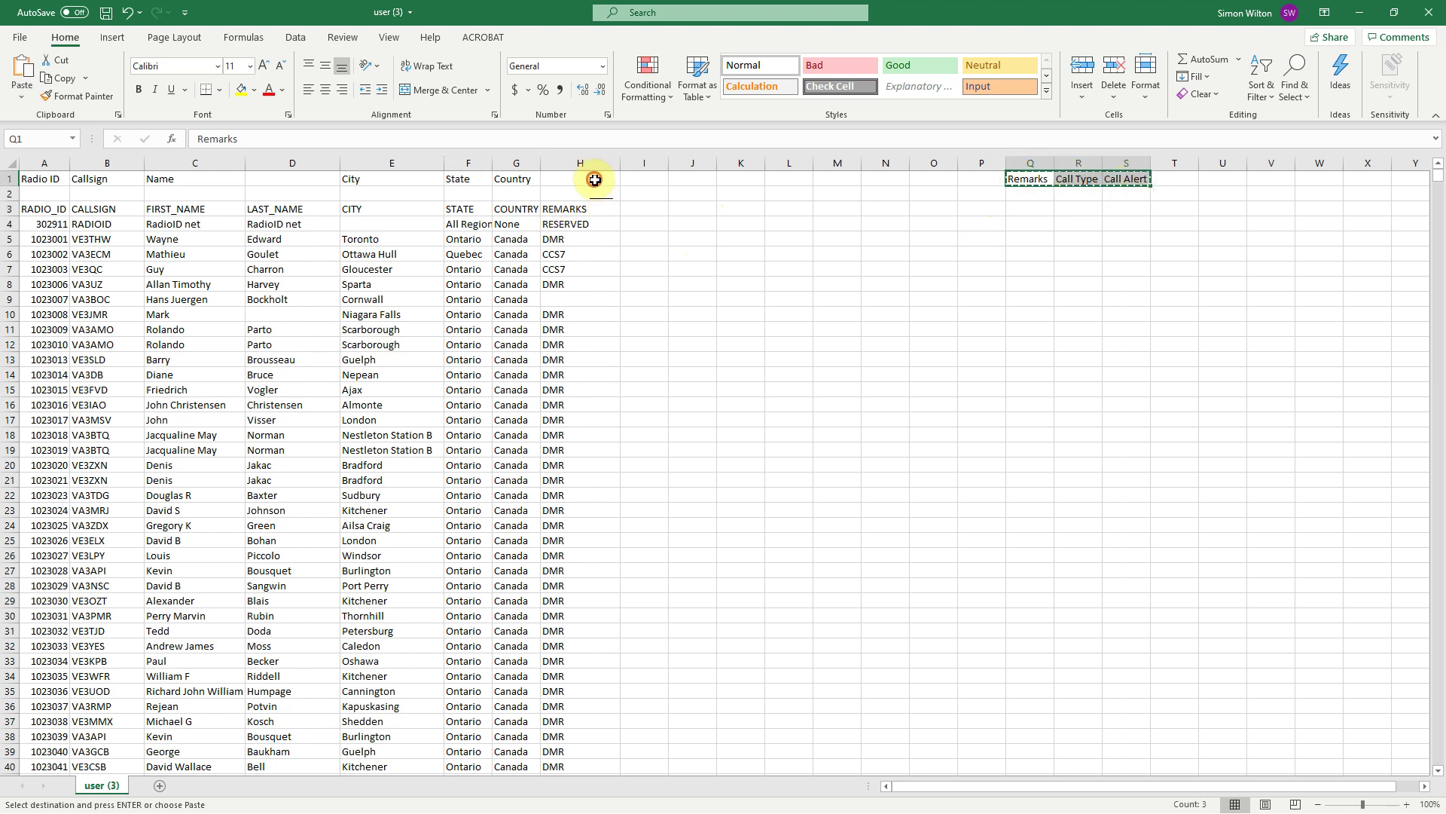
left_click(594, 179)
key("ctrl+v")
left_click(729, 194)
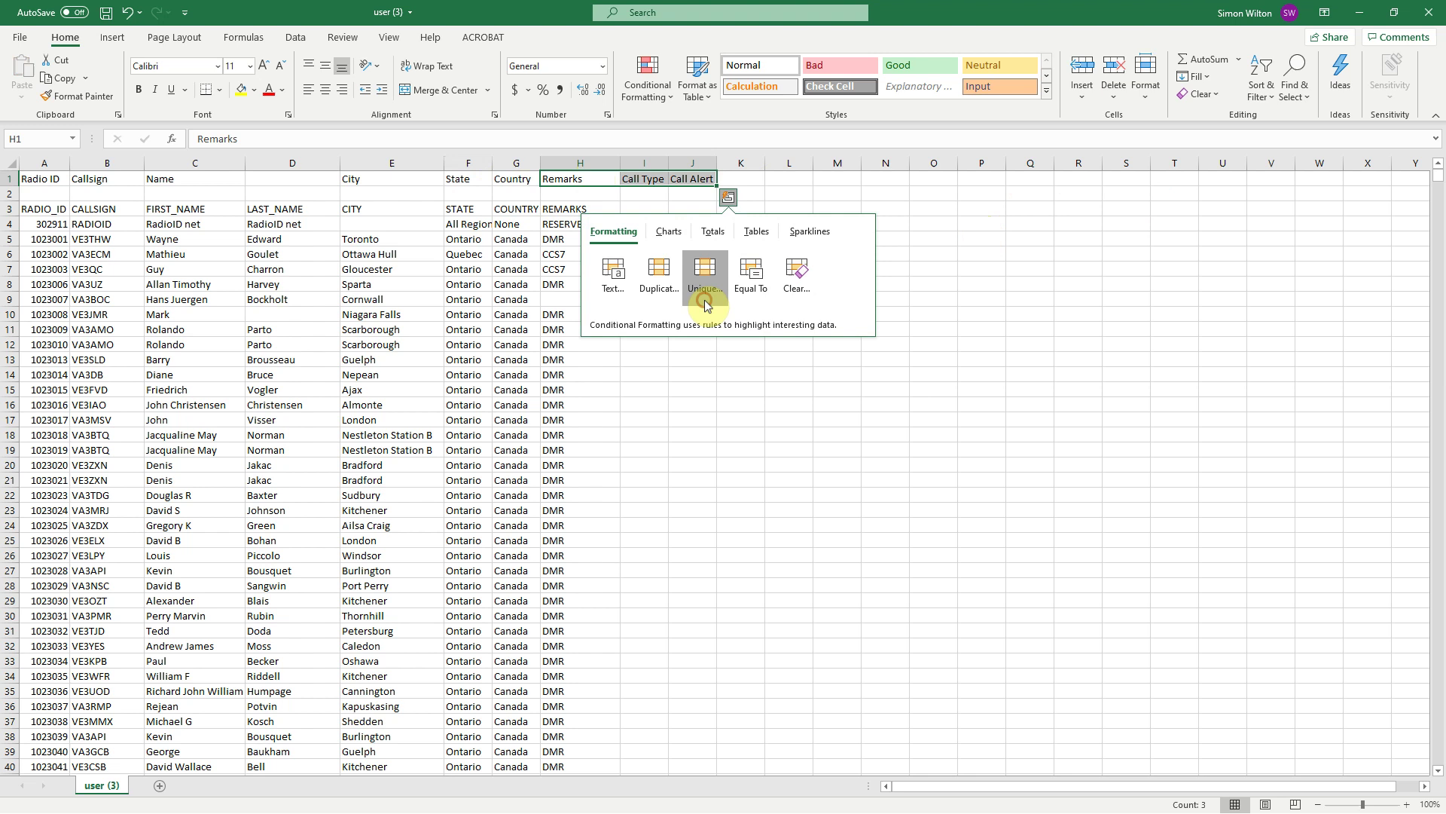
left_click(698, 300)
left_click(815, 487)
left_click_drag(780, 404, 780, 391)
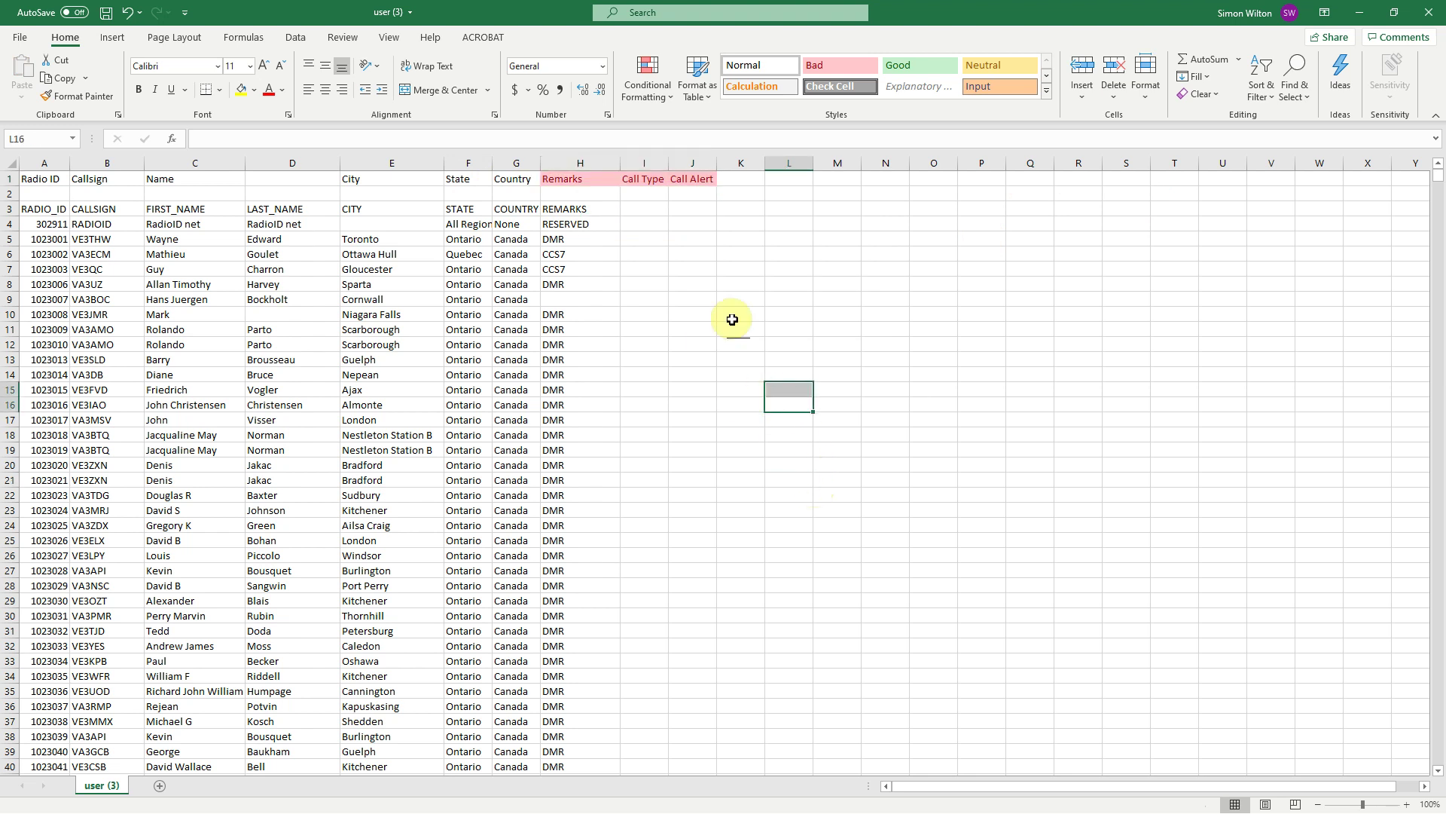
left_click(597, 179)
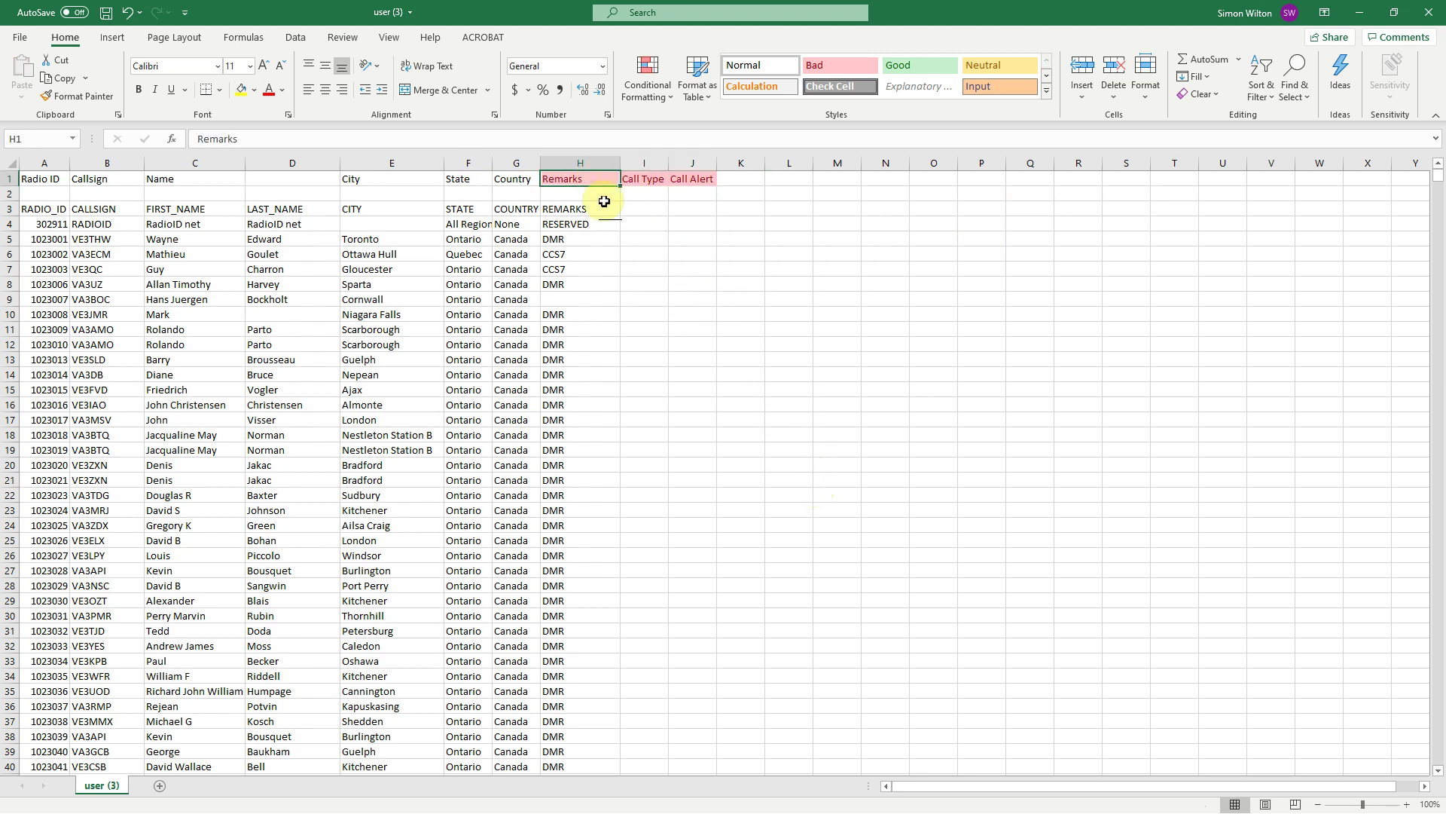
left_click(698, 221)
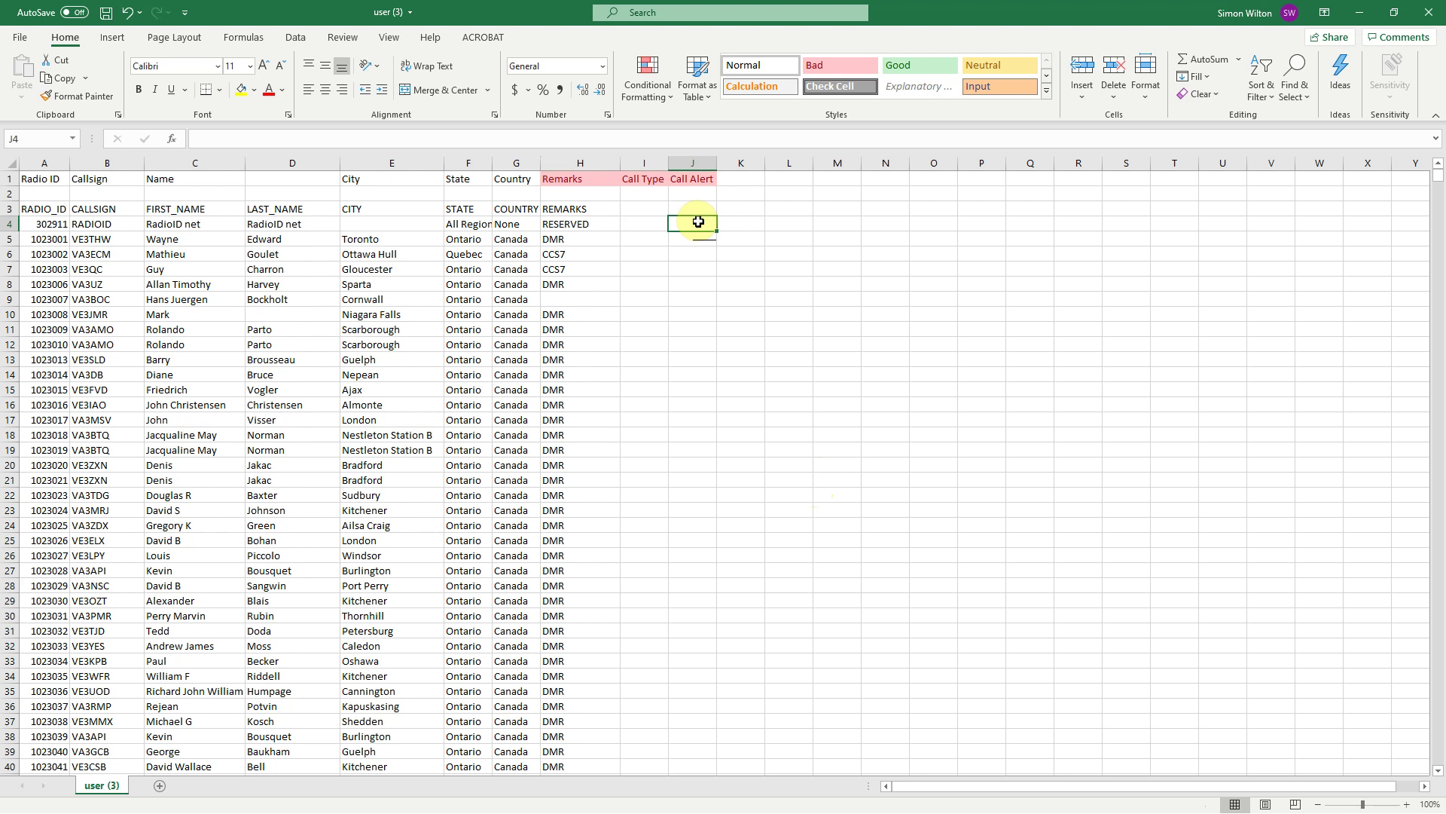
- Paste DMR into every Remarks cell in column H, rows 3 to 40
left_click(574, 208)
left_click_drag(574, 208, 570, 761)
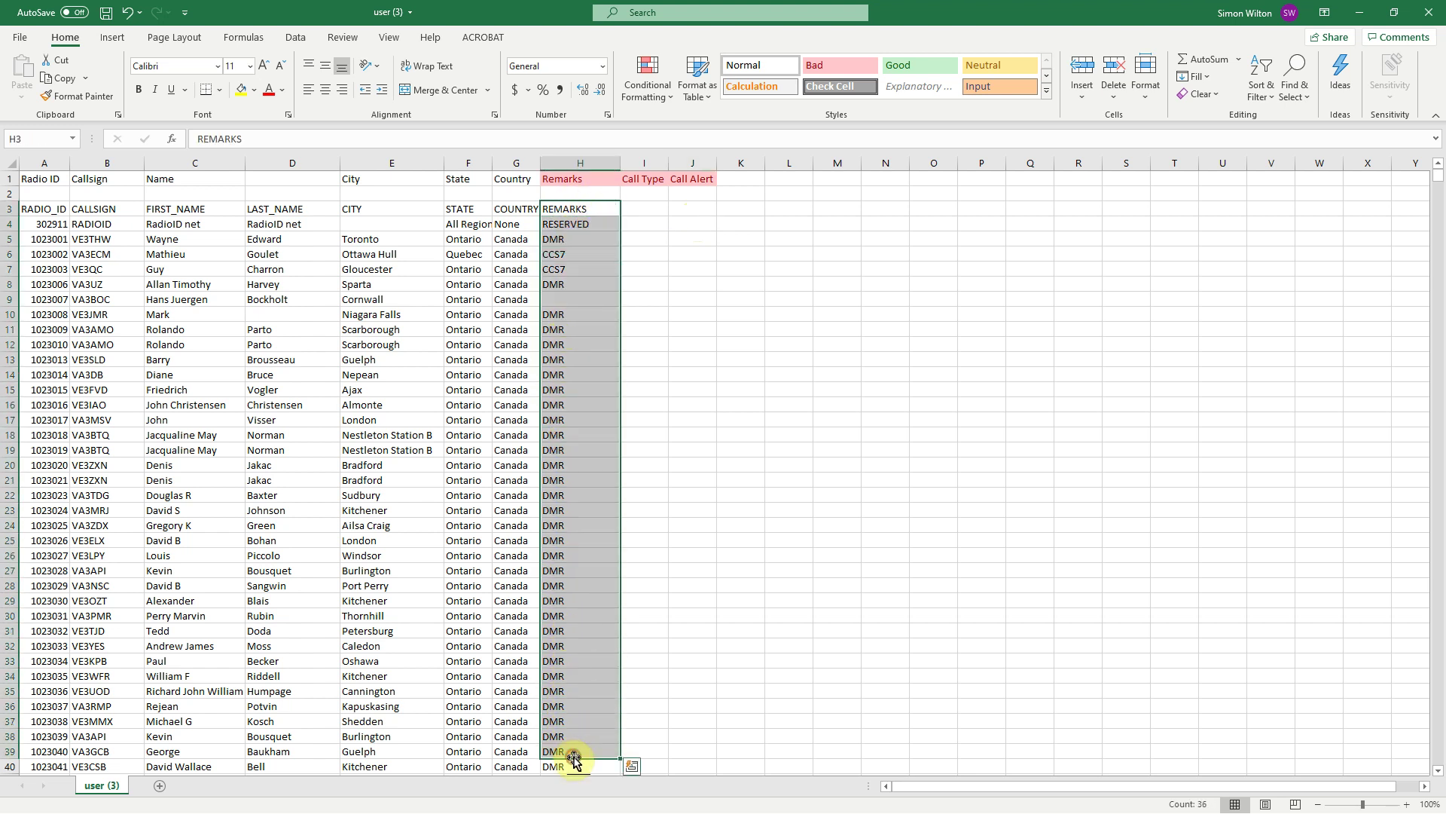
left_click(584, 314)
key("ctrl+c")
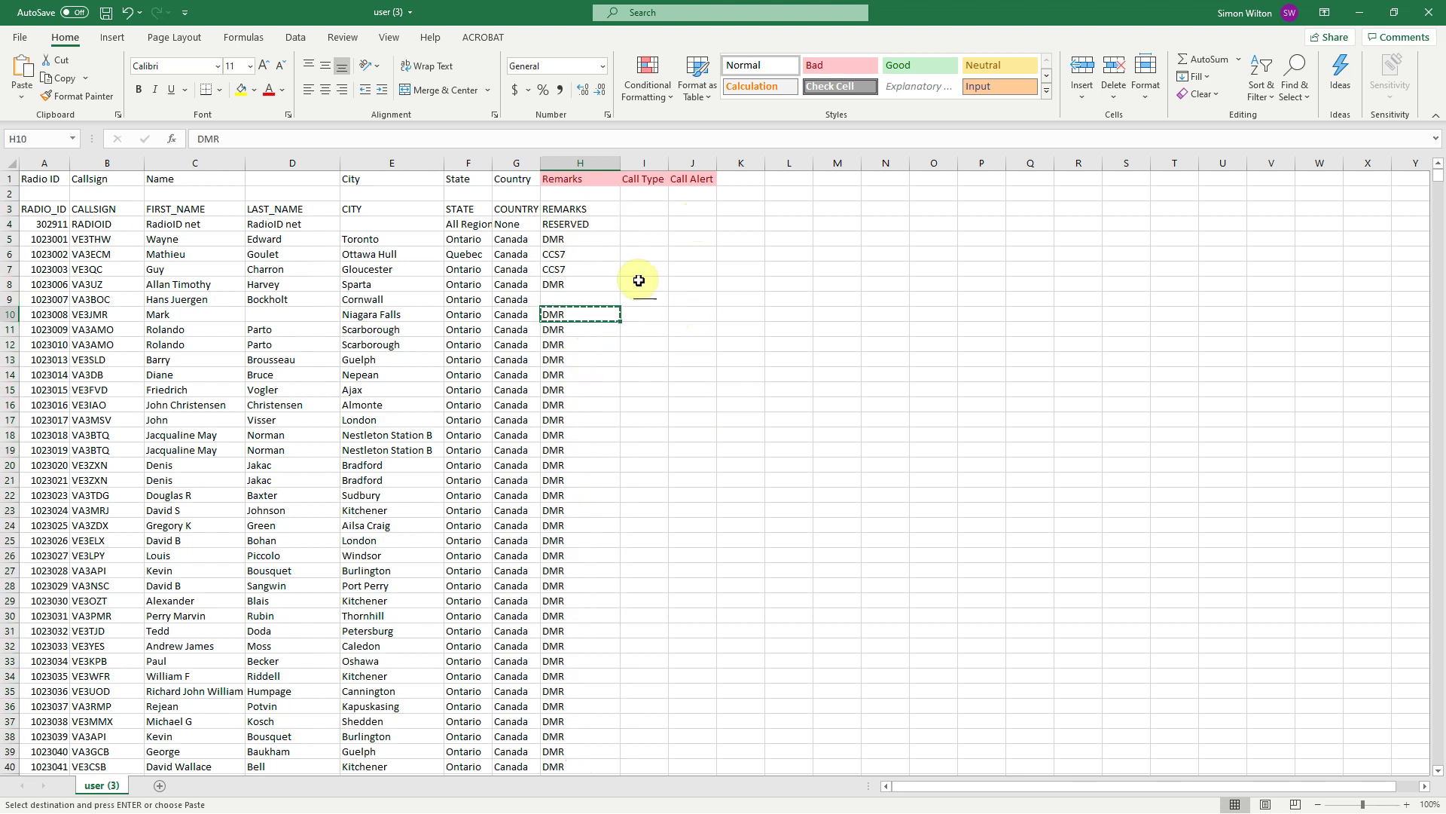
left_click(568, 209)
key("ctrl+v")
left_click(810, 390)
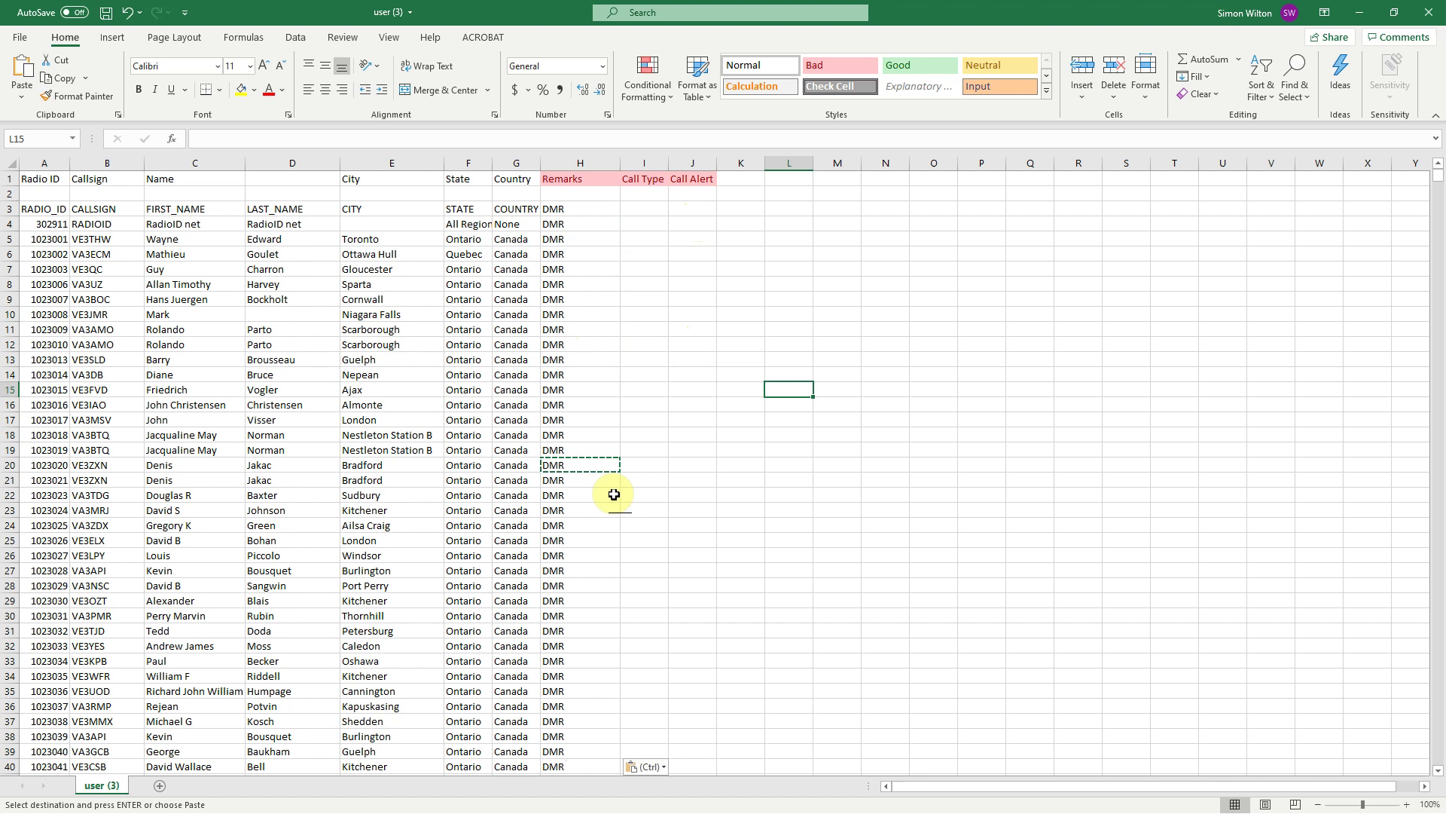
key("Escape")
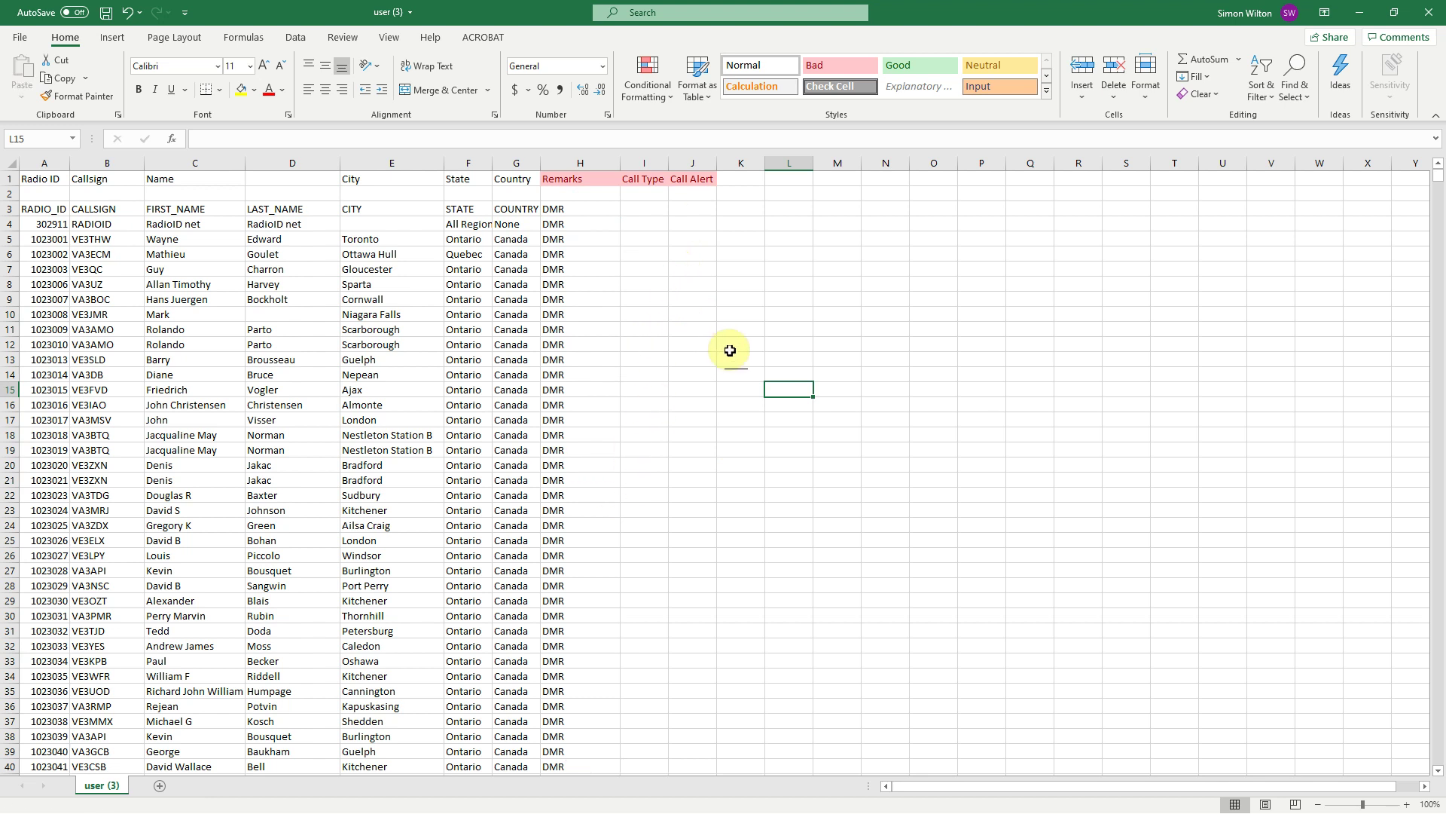
- Copy Private Call from the template workbook into cell I3 of the contact sheet
left_click(646, 225)
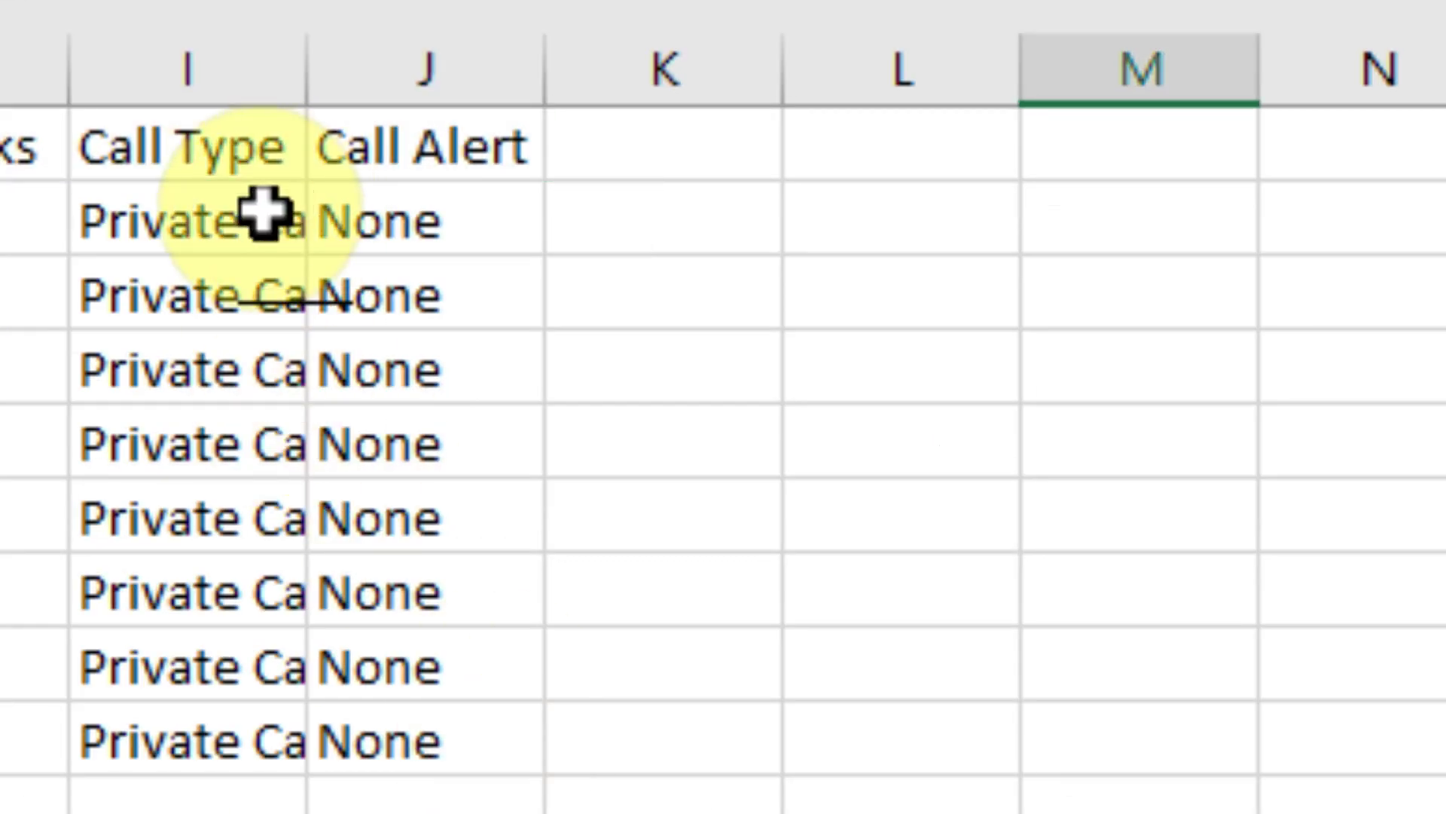
left_click(249, 224)
left_click(403, 229)
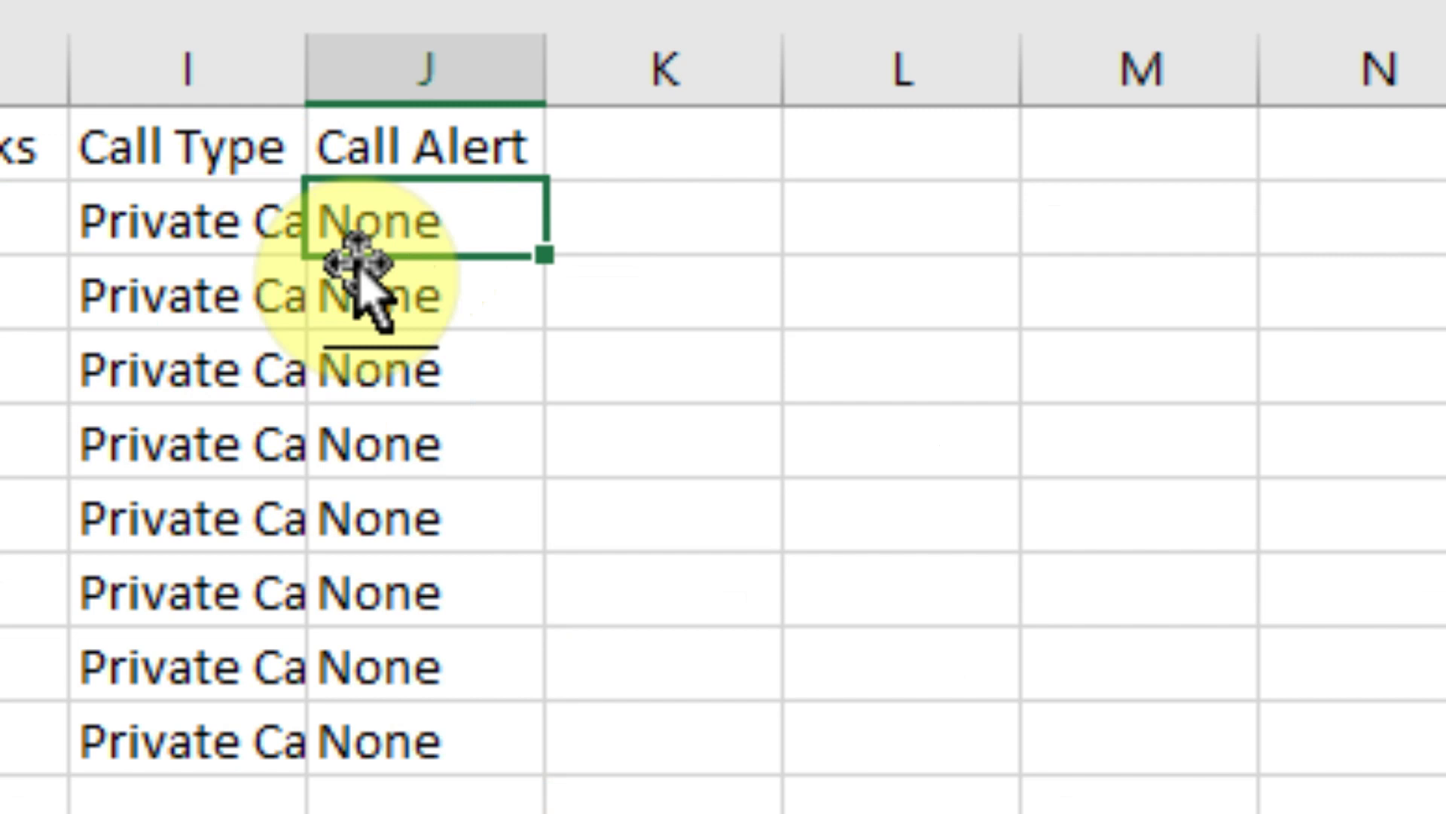
left_click_drag(173, 235, 371, 219)
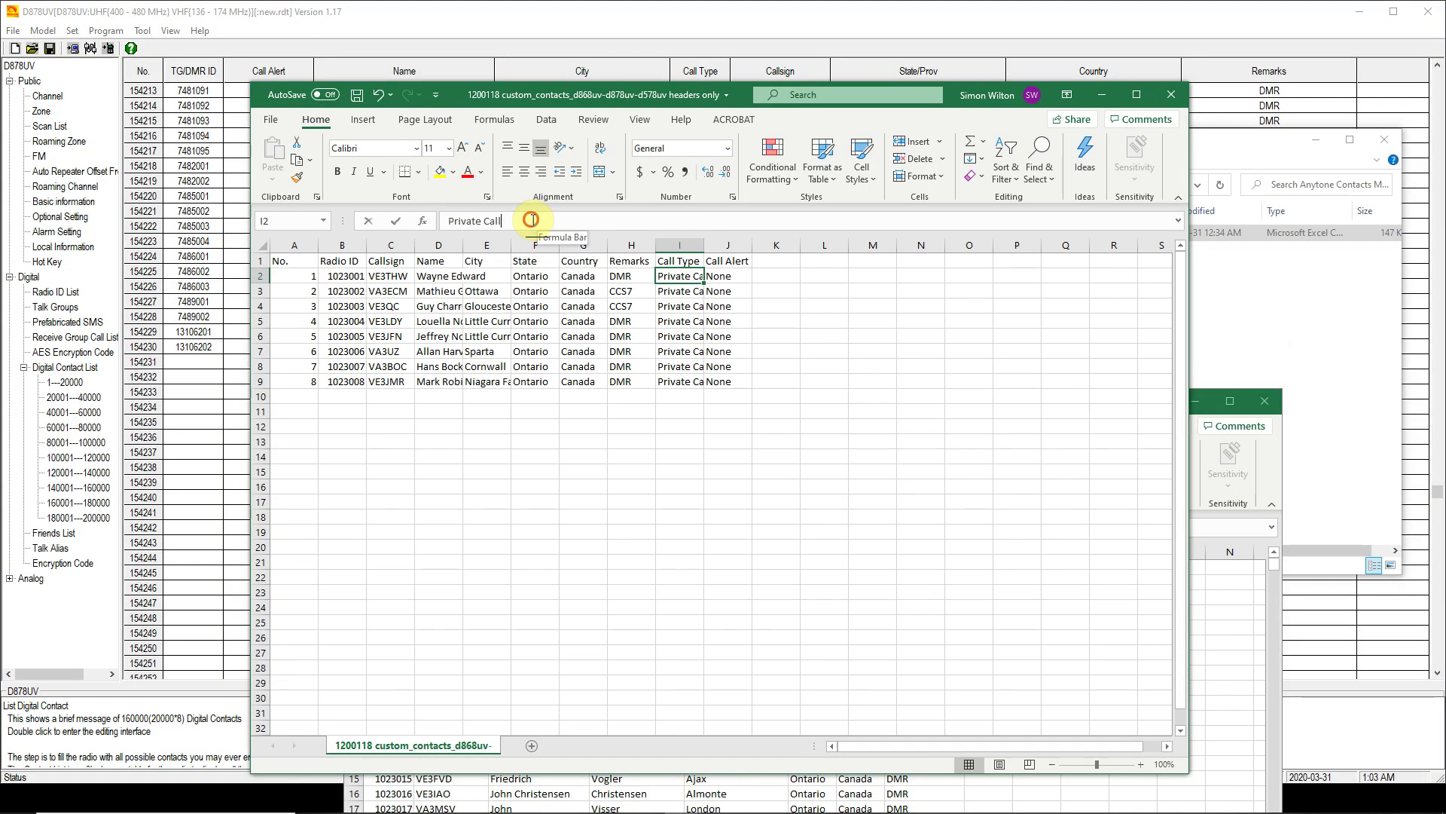
left_click_drag(520, 220, 297, 247)
key("ctrl+c")
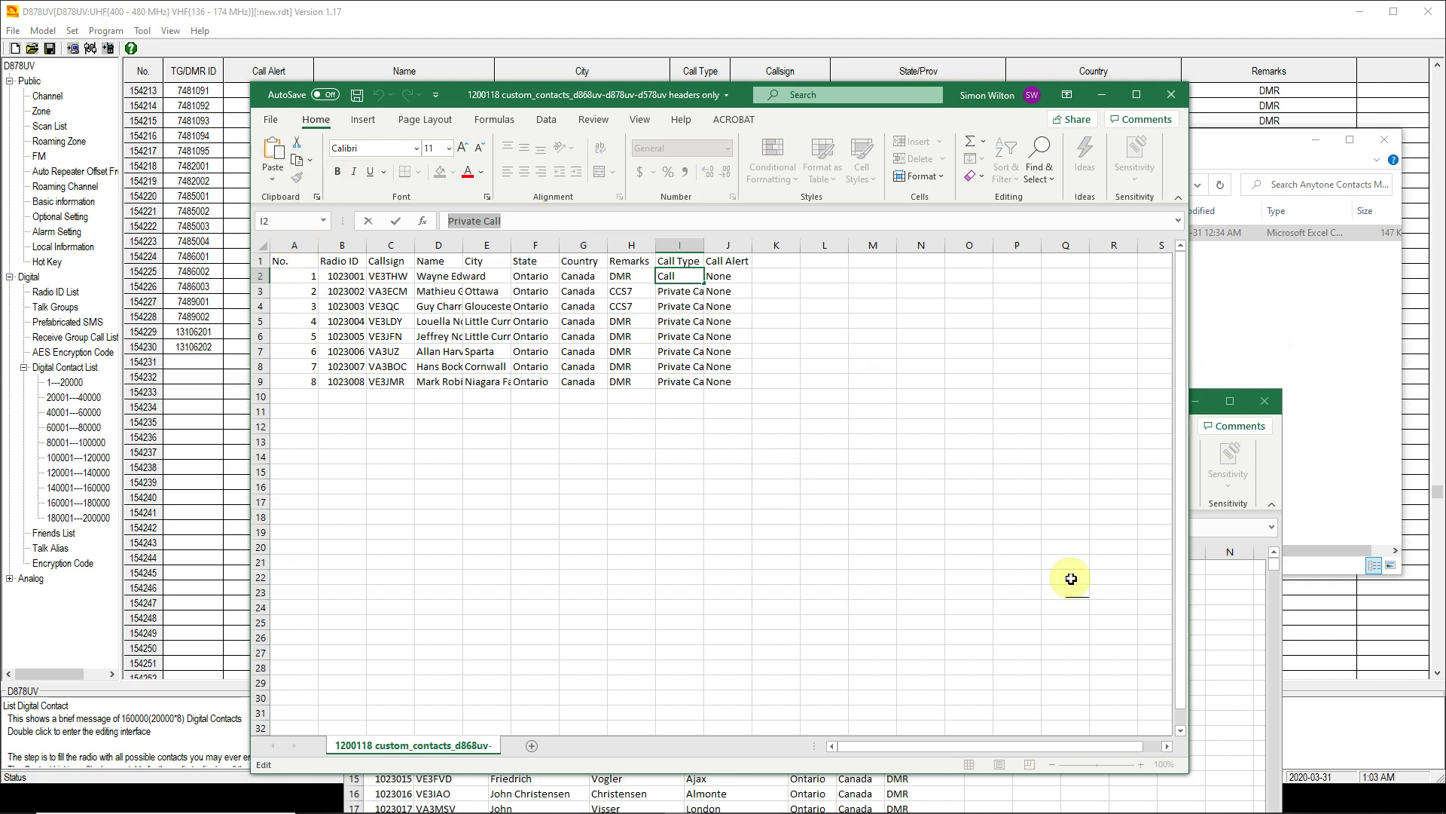
left_click(1243, 611)
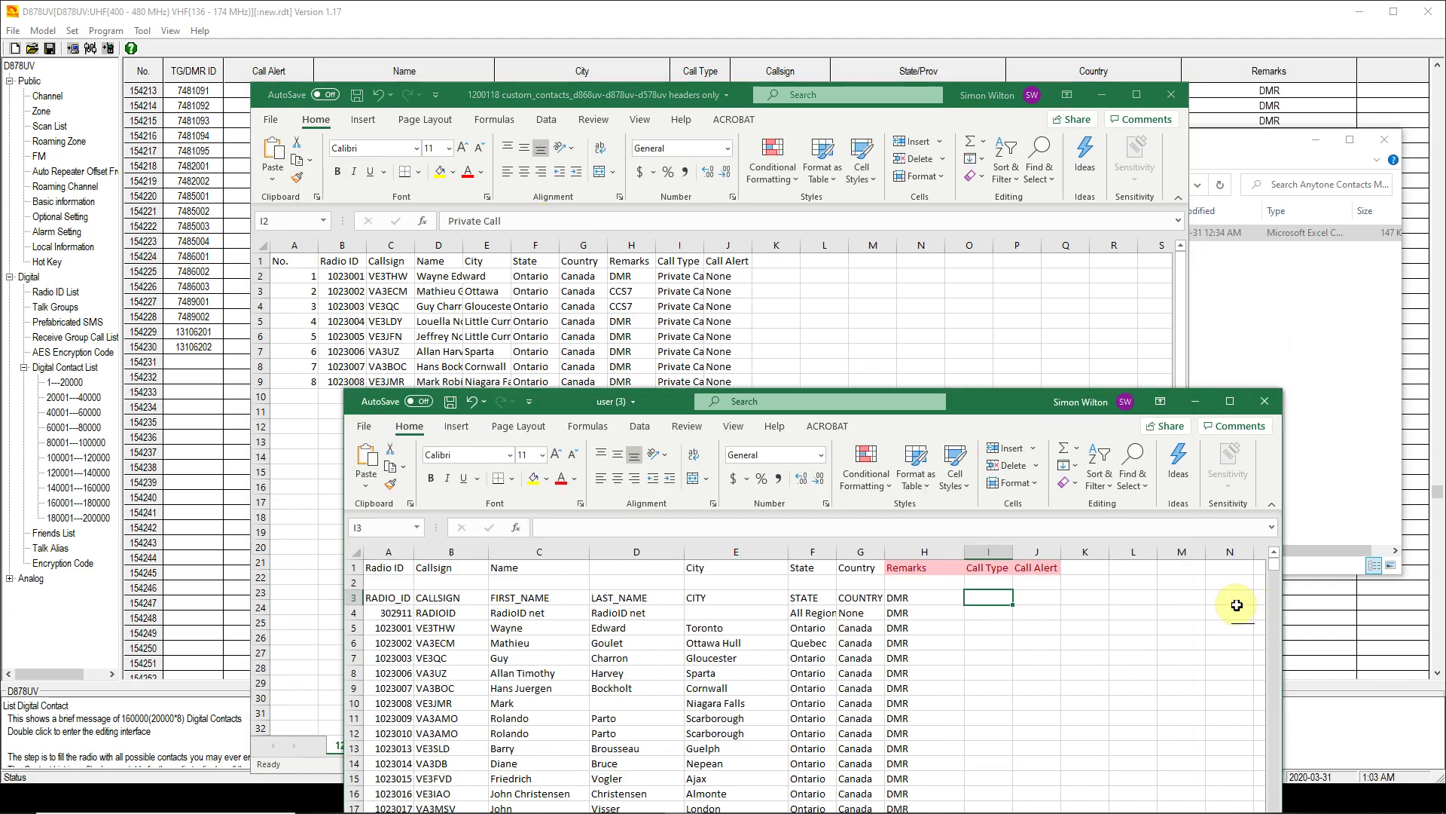
left_click(979, 622)
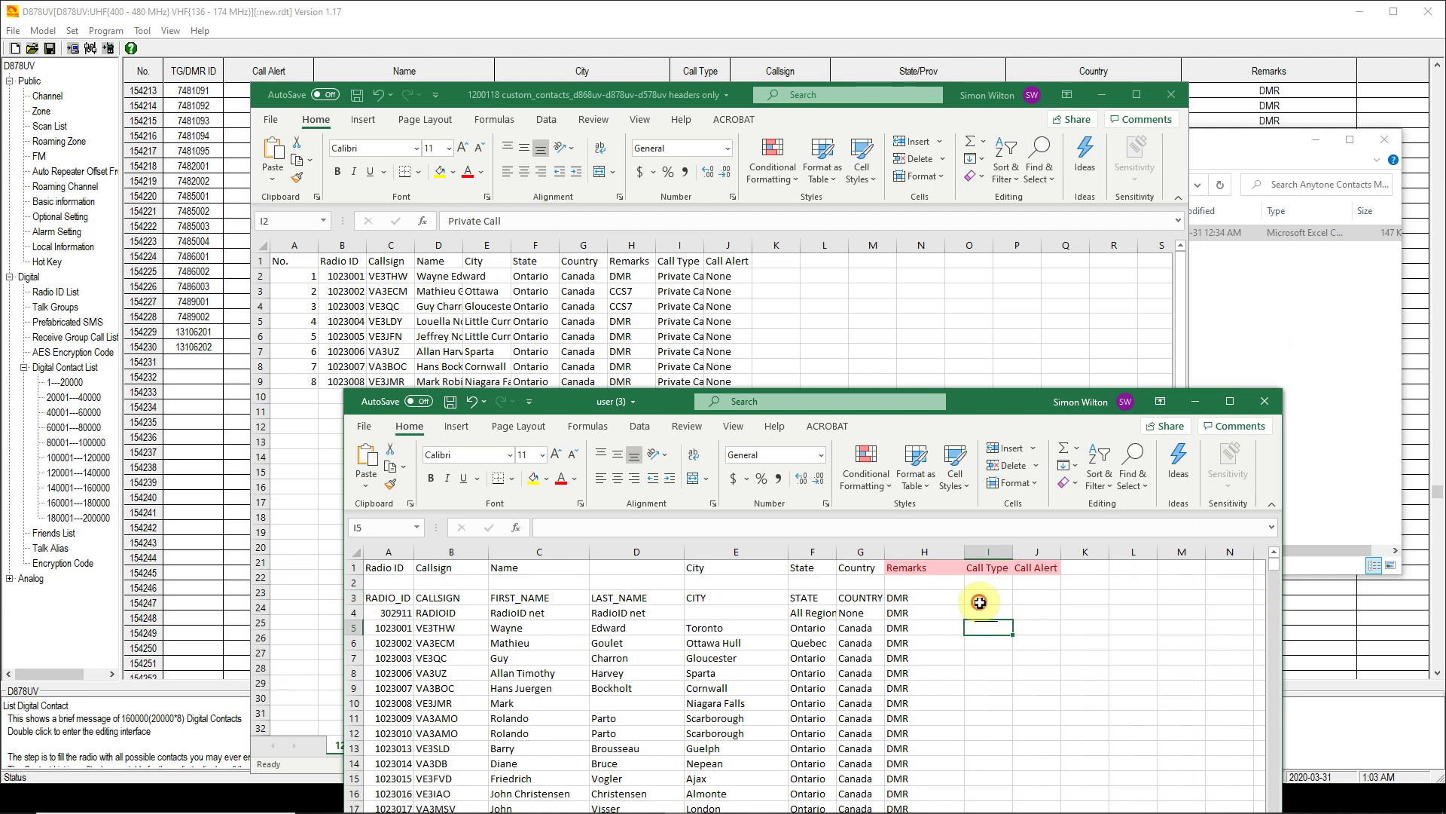
left_click(979, 599)
key("ctrl+v")
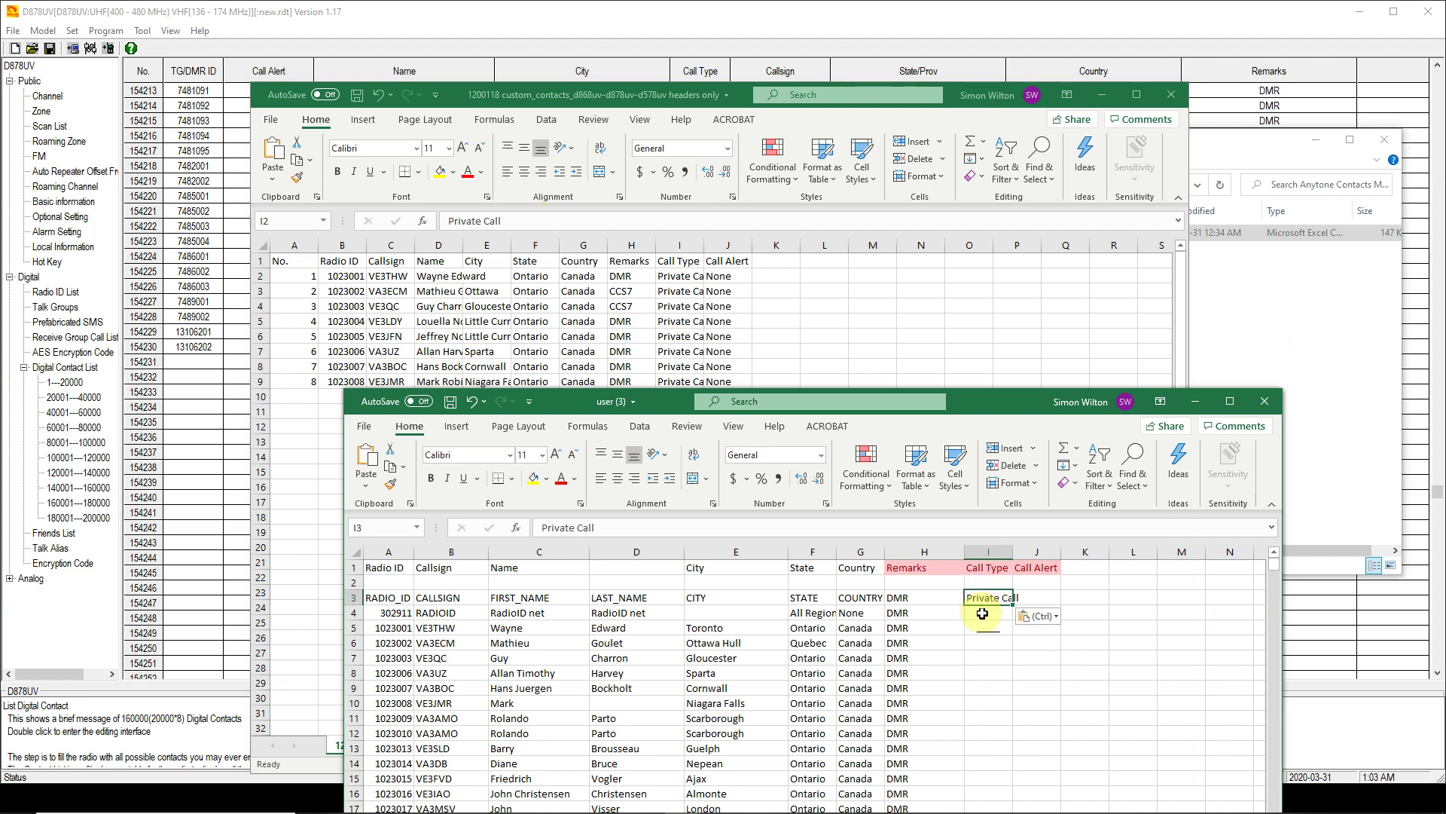
left_click(988, 656)
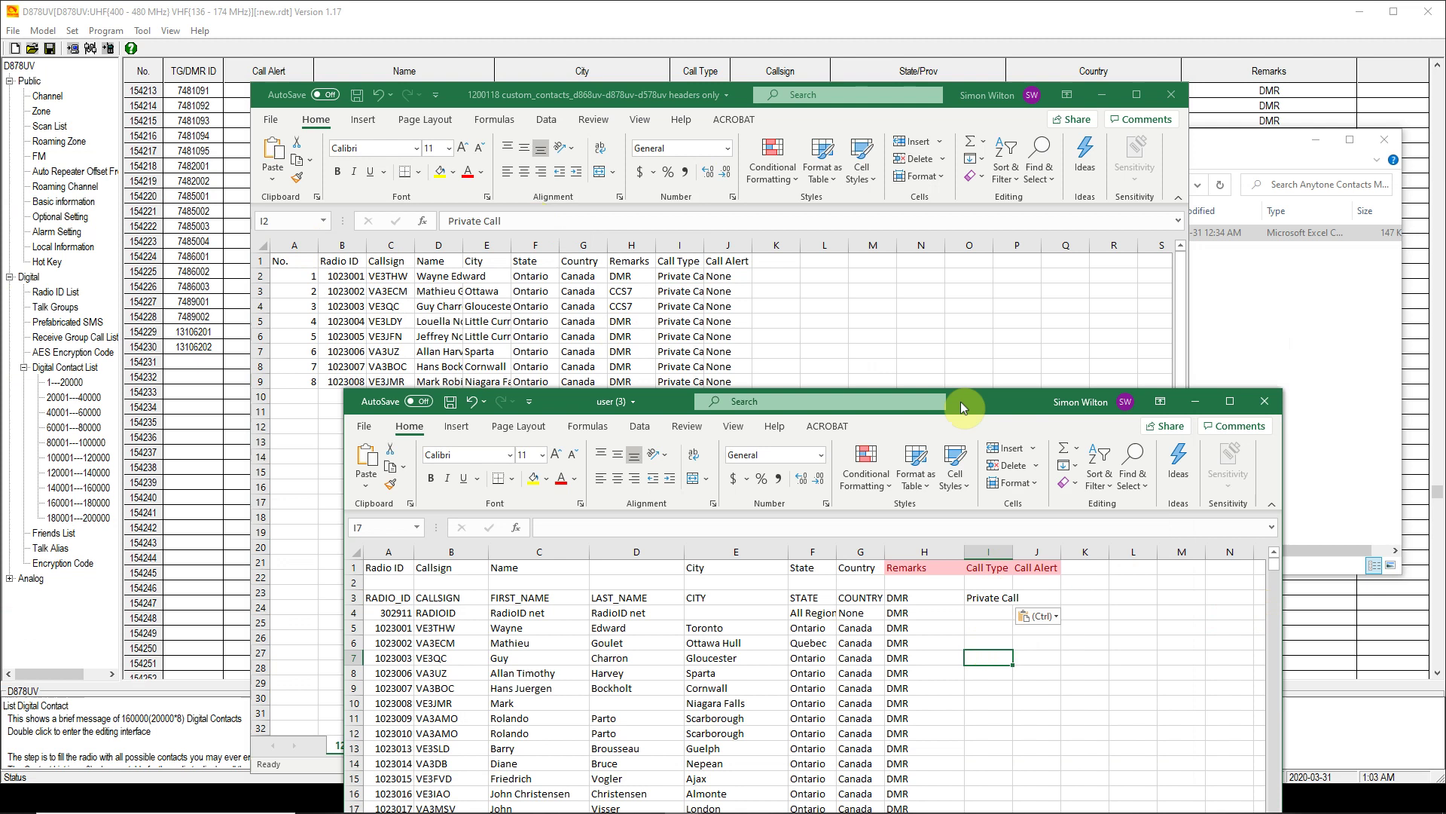
- Copy None from the template's J2 into cell J3 of the contact sheet
left_click(936, 319)
left_click(728, 276)
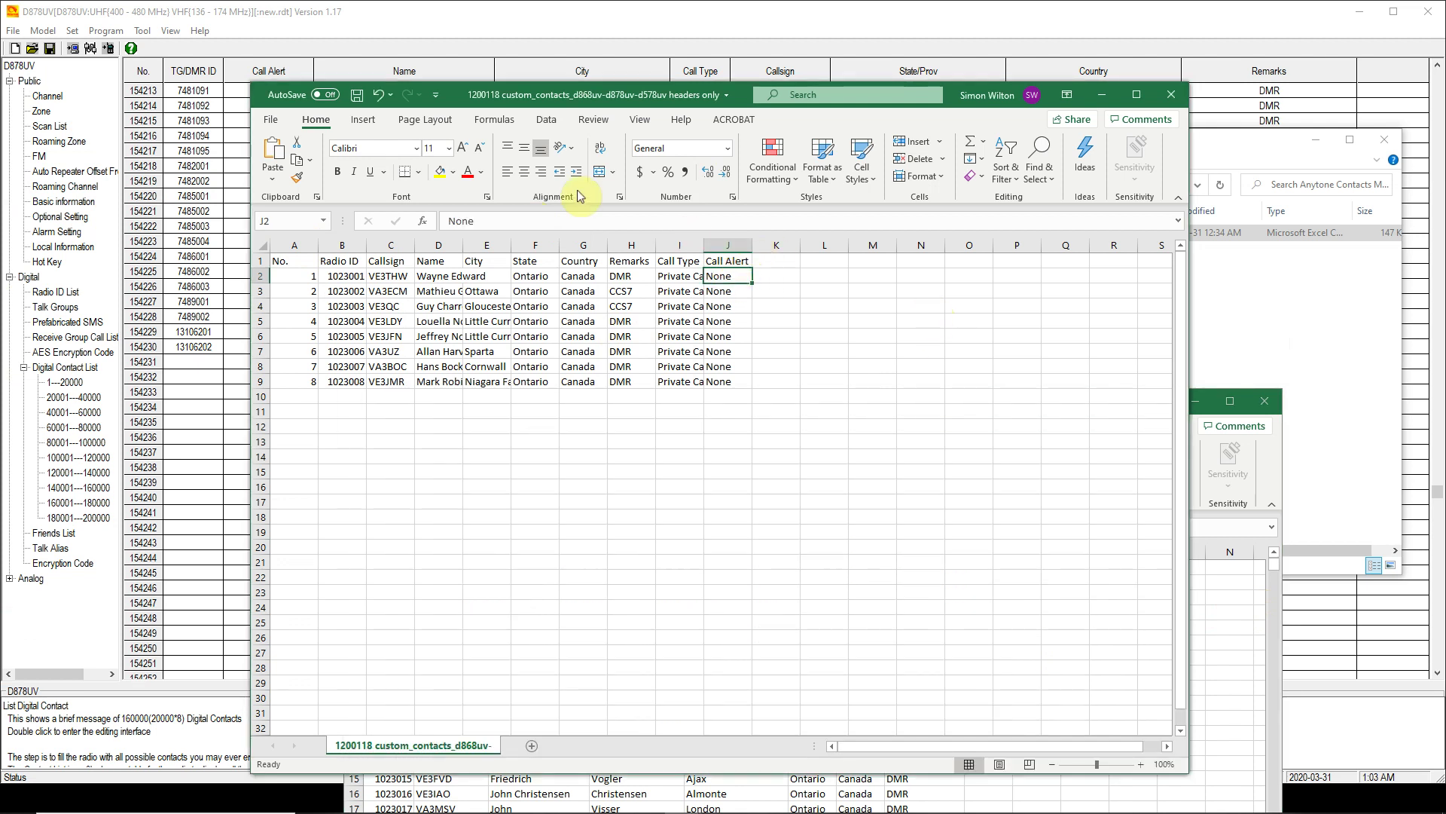
double_click(478, 220)
key("ctrl+c")
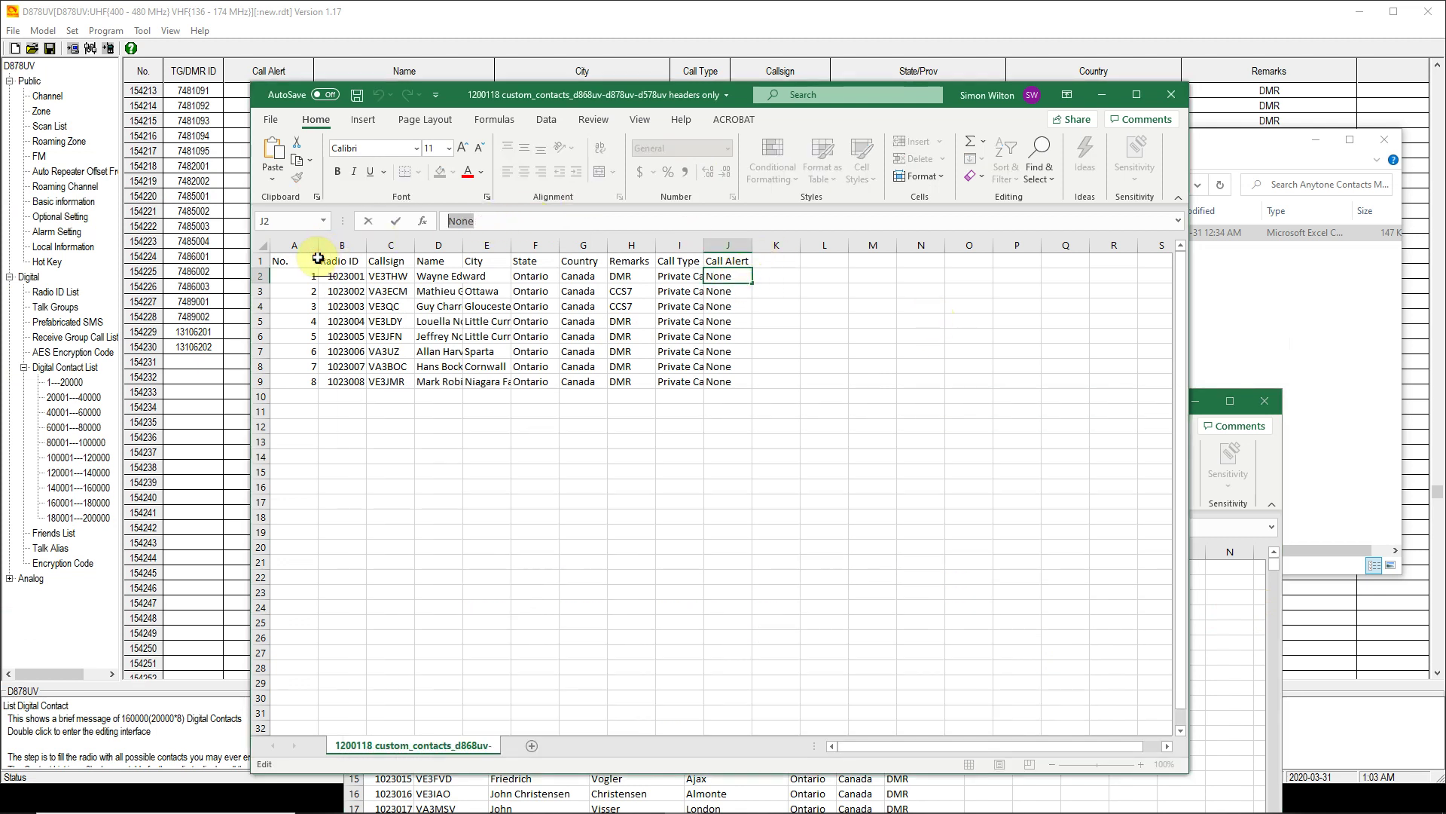
left_click(1212, 635)
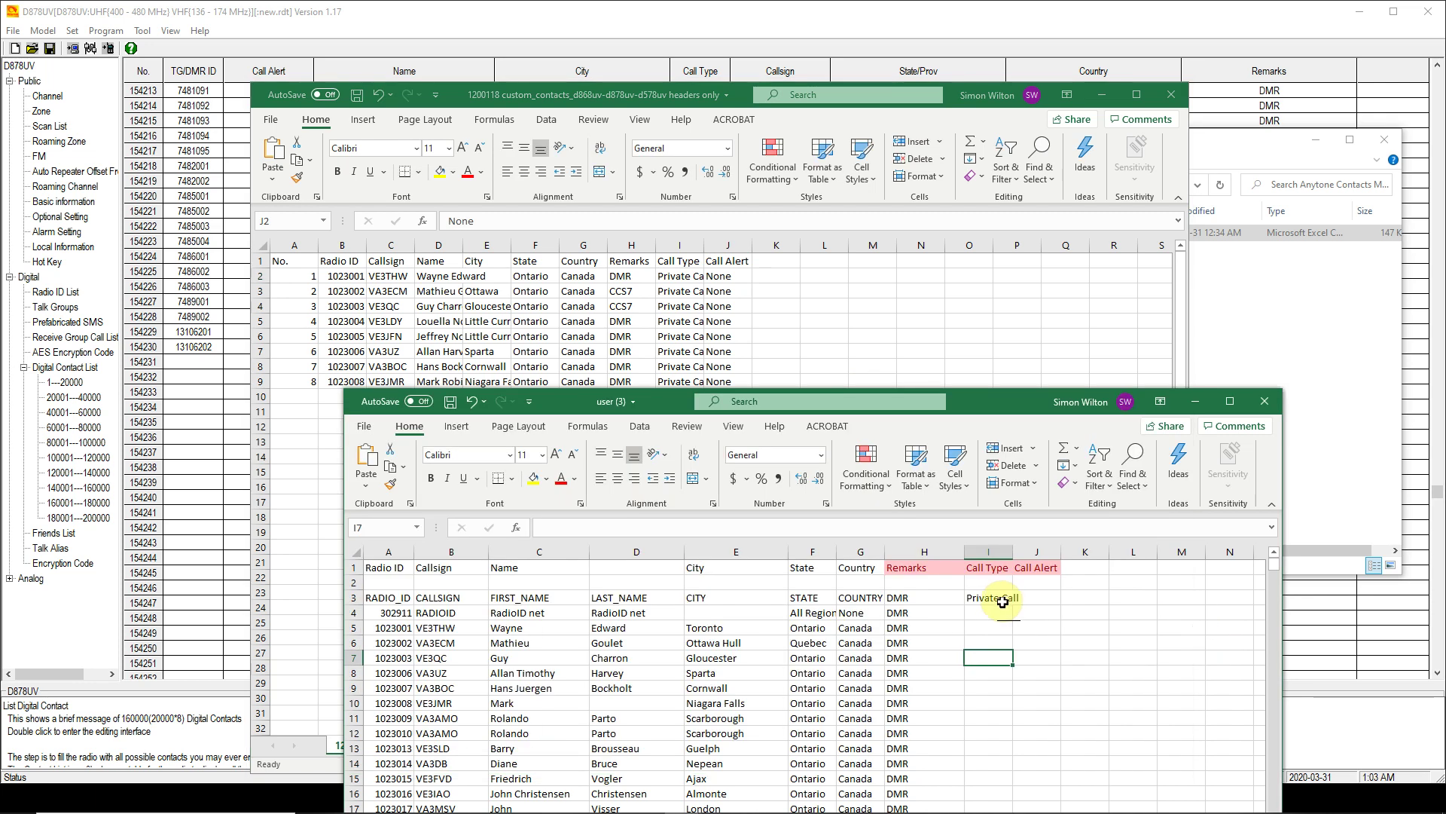
left_click(1039, 596)
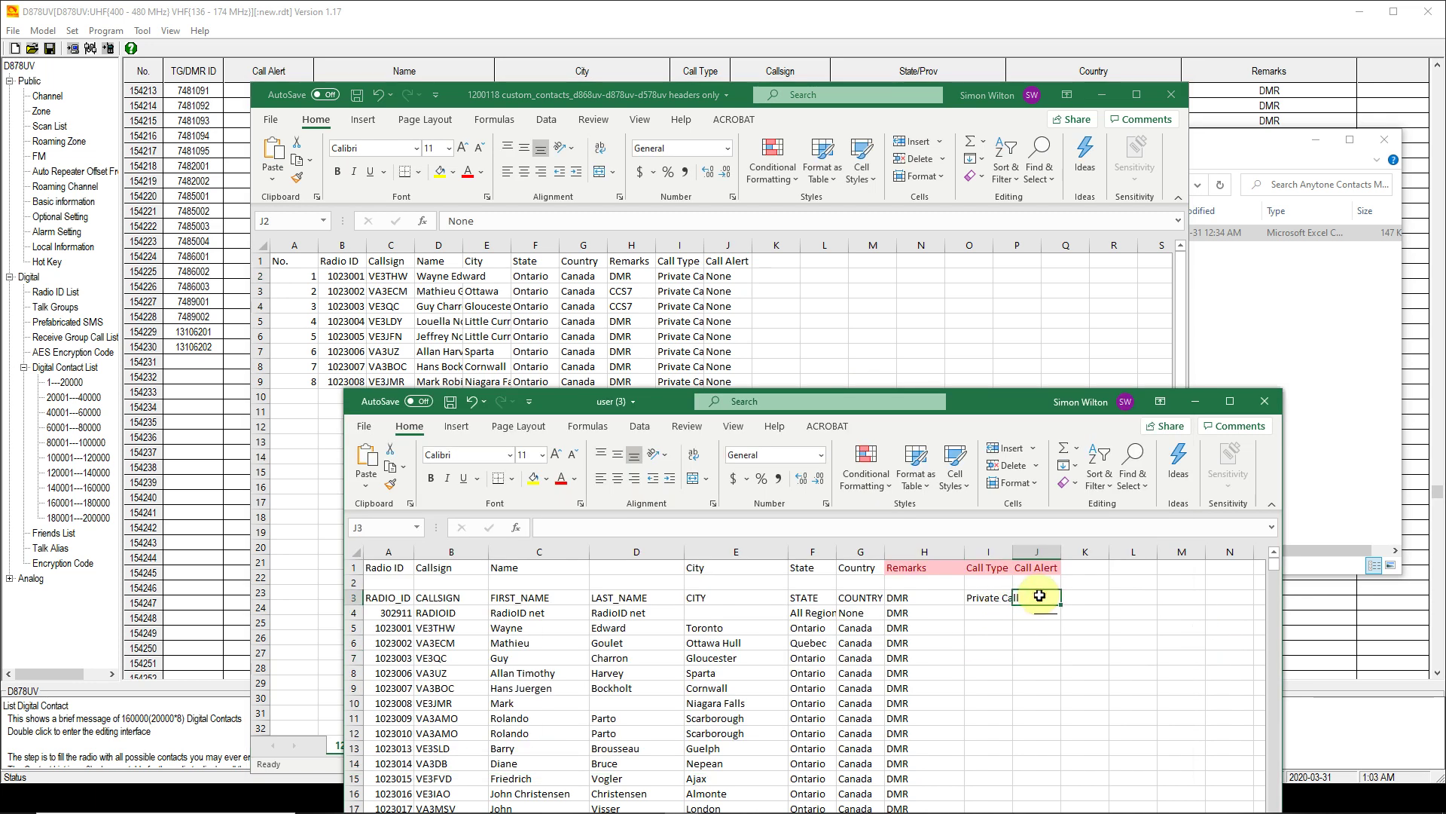
key("ctrl+v")
left_click(1024, 631)
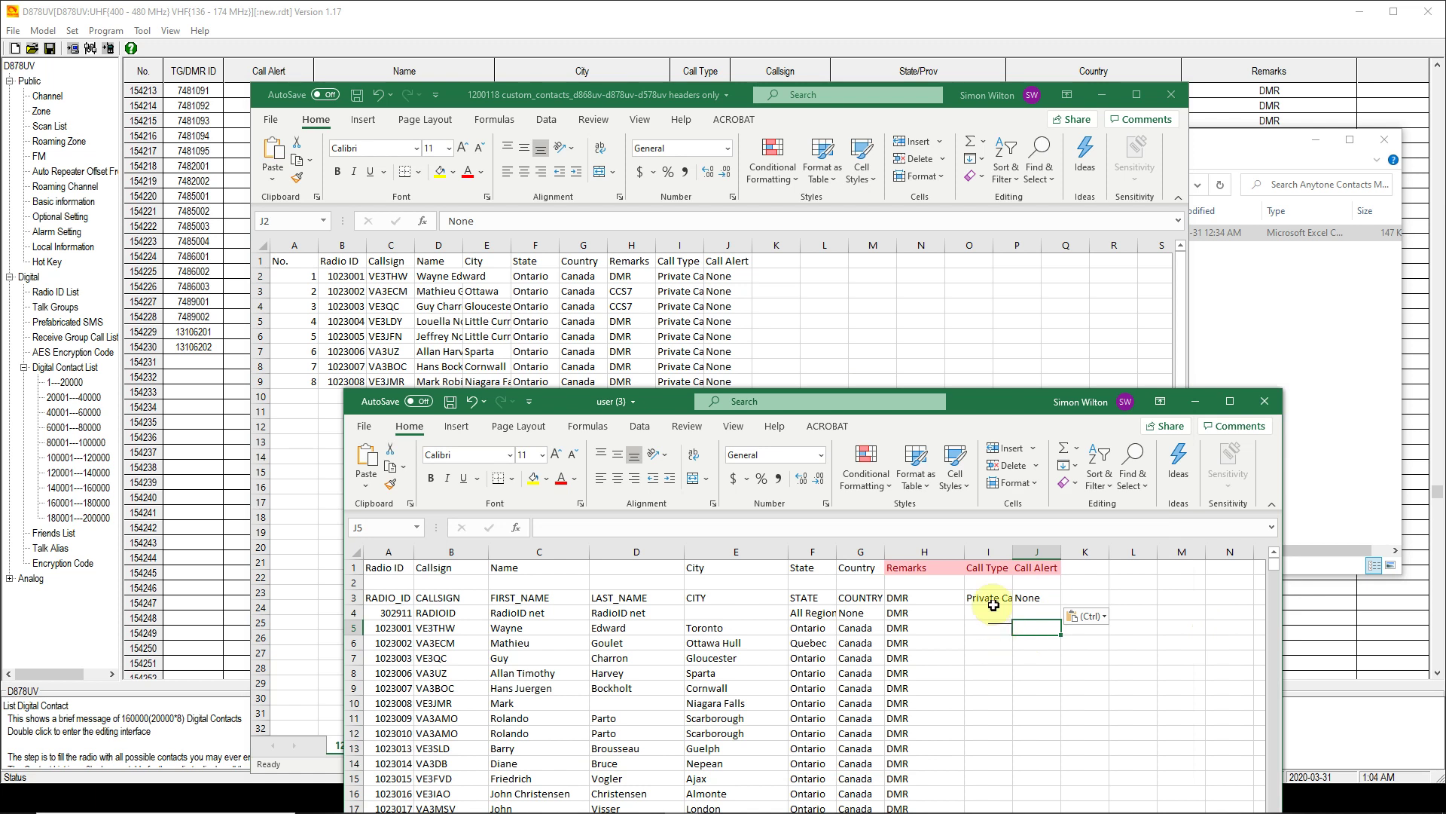
left_click_drag(996, 599, 1021, 597)
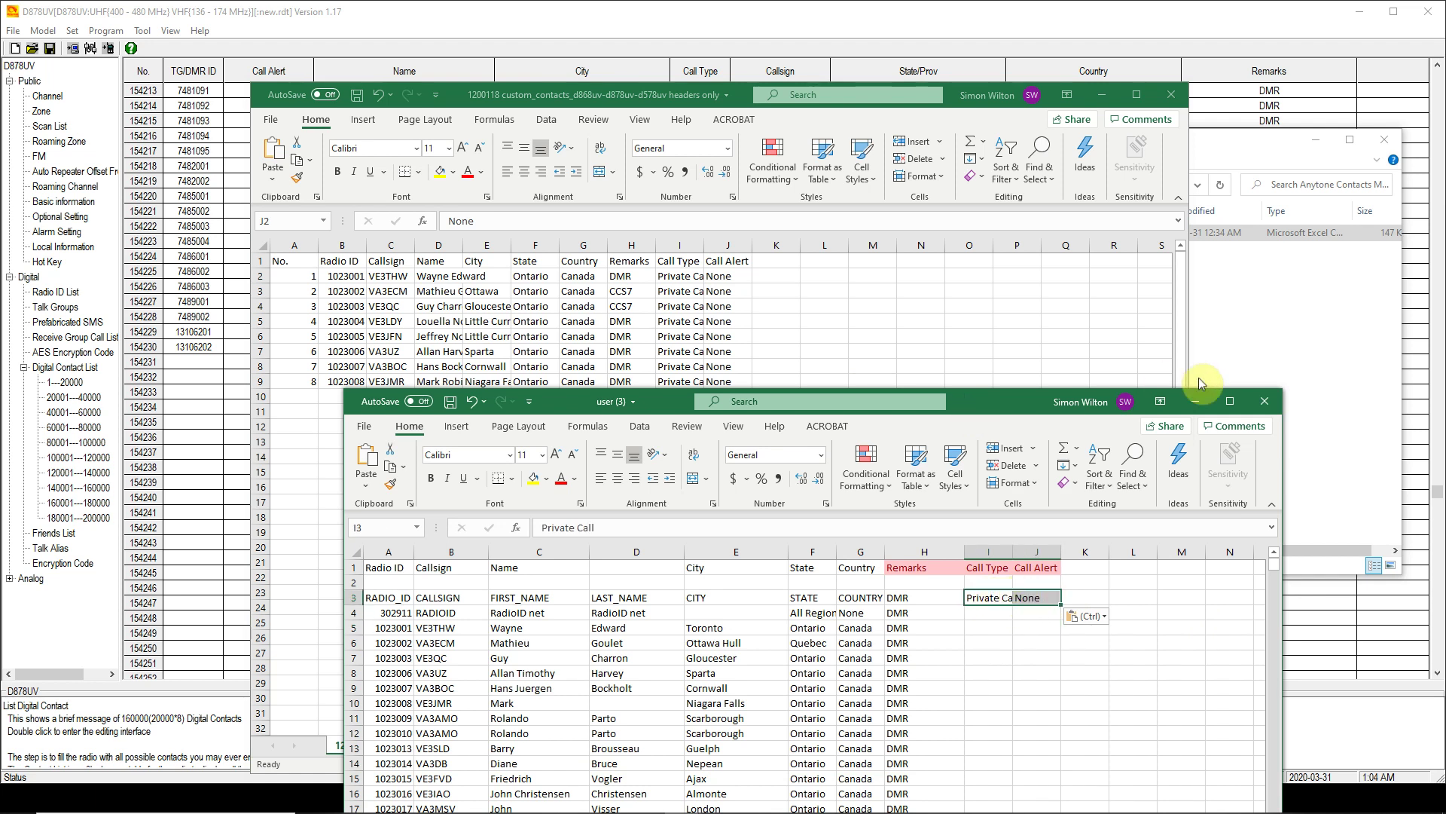
- Copy the Private Call and None pair in I3:J3 and find the last contact row
left_click(1230, 401)
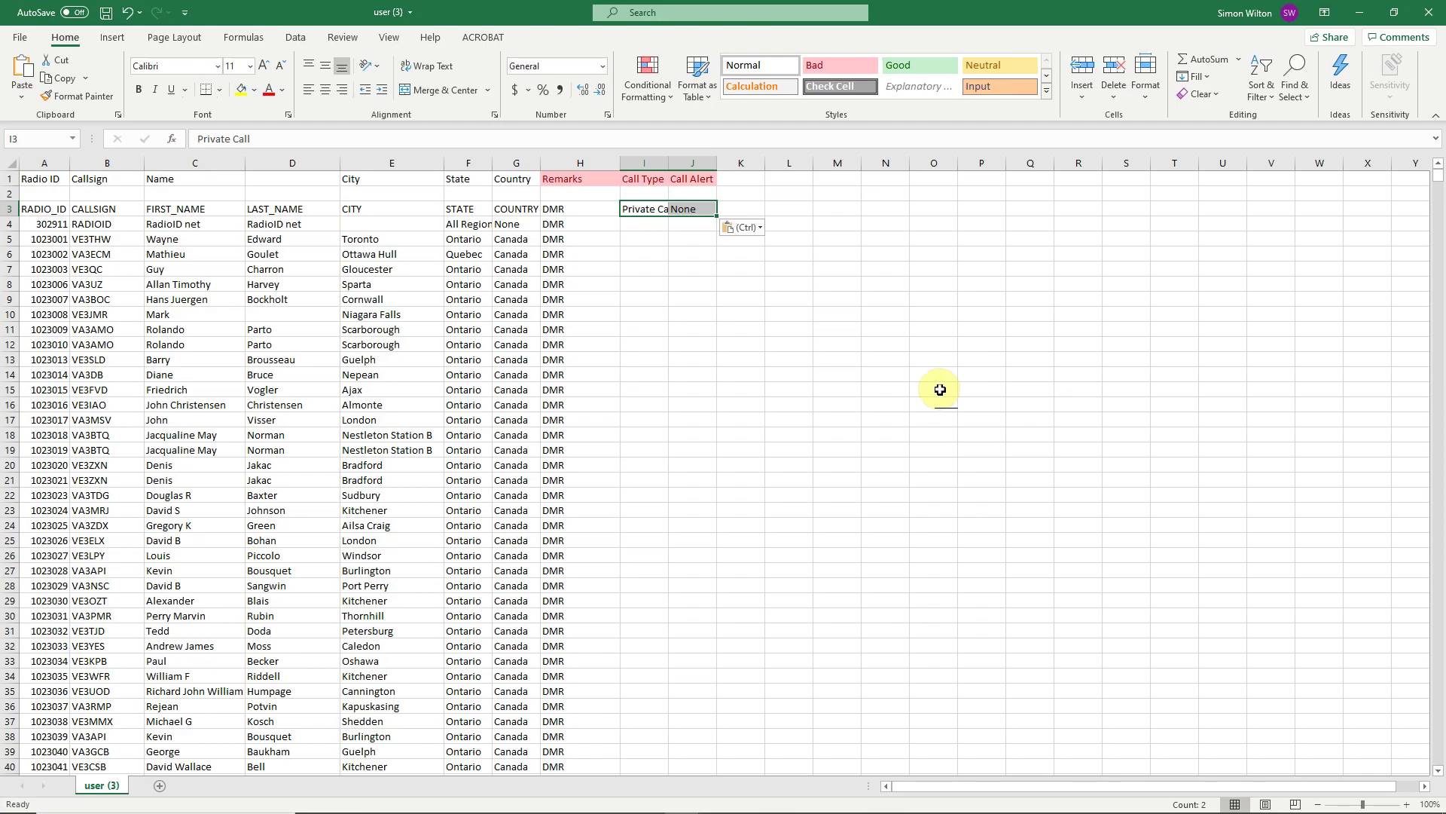
left_click(663, 344)
left_click_drag(638, 208, 684, 210)
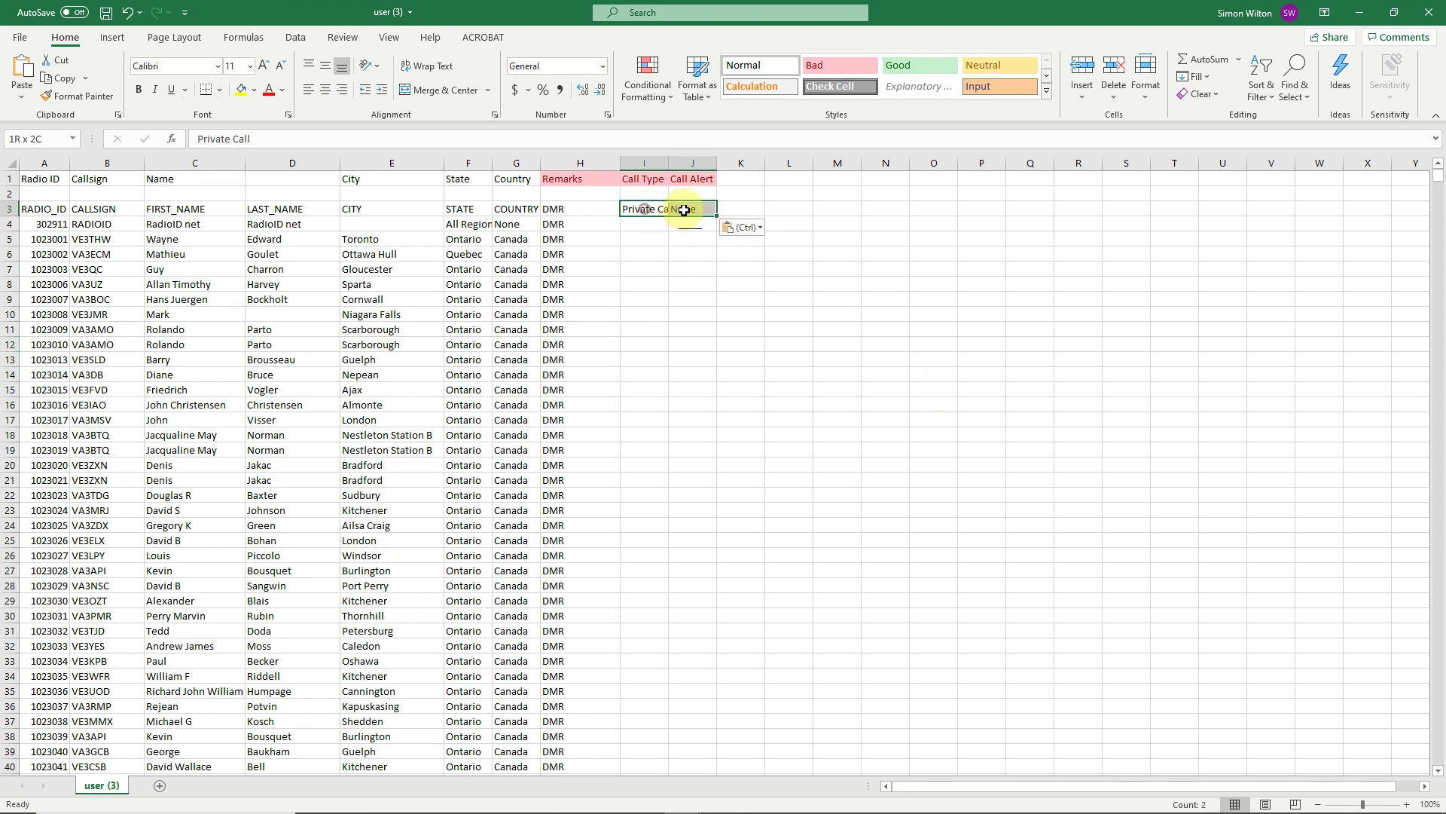
key("ctrl+c")
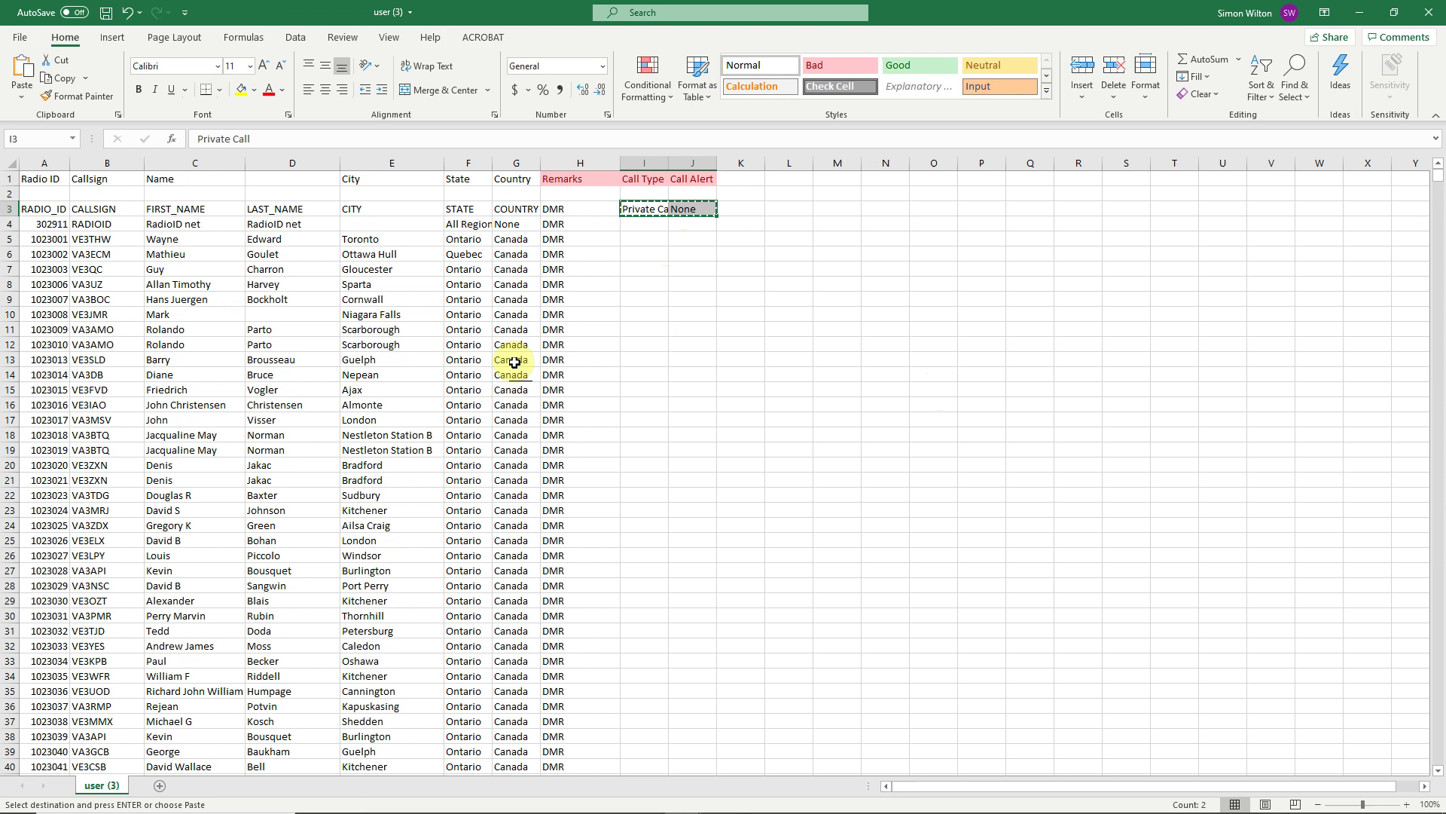
left_click(558, 386)
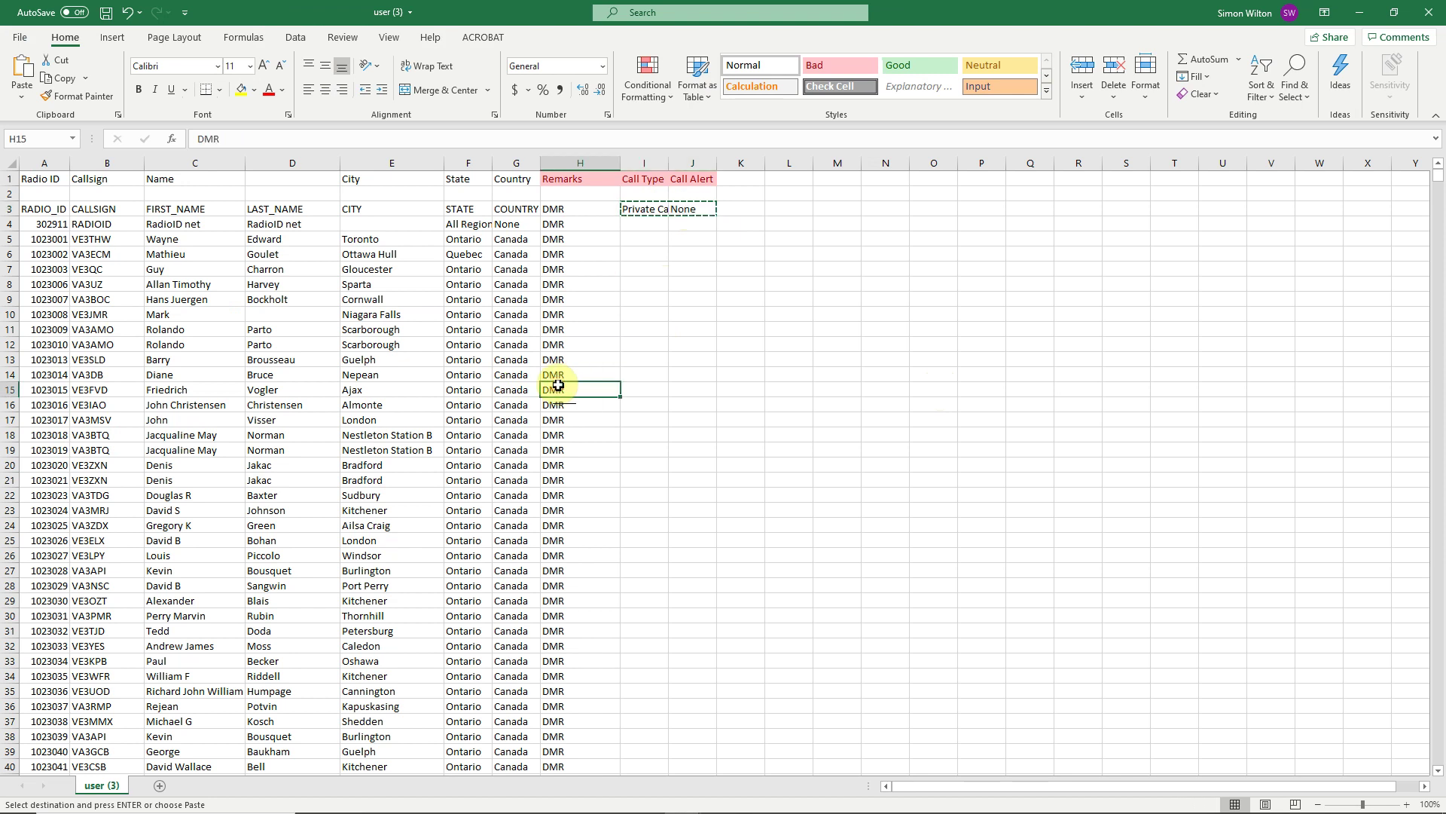
key("ctrl+Down")
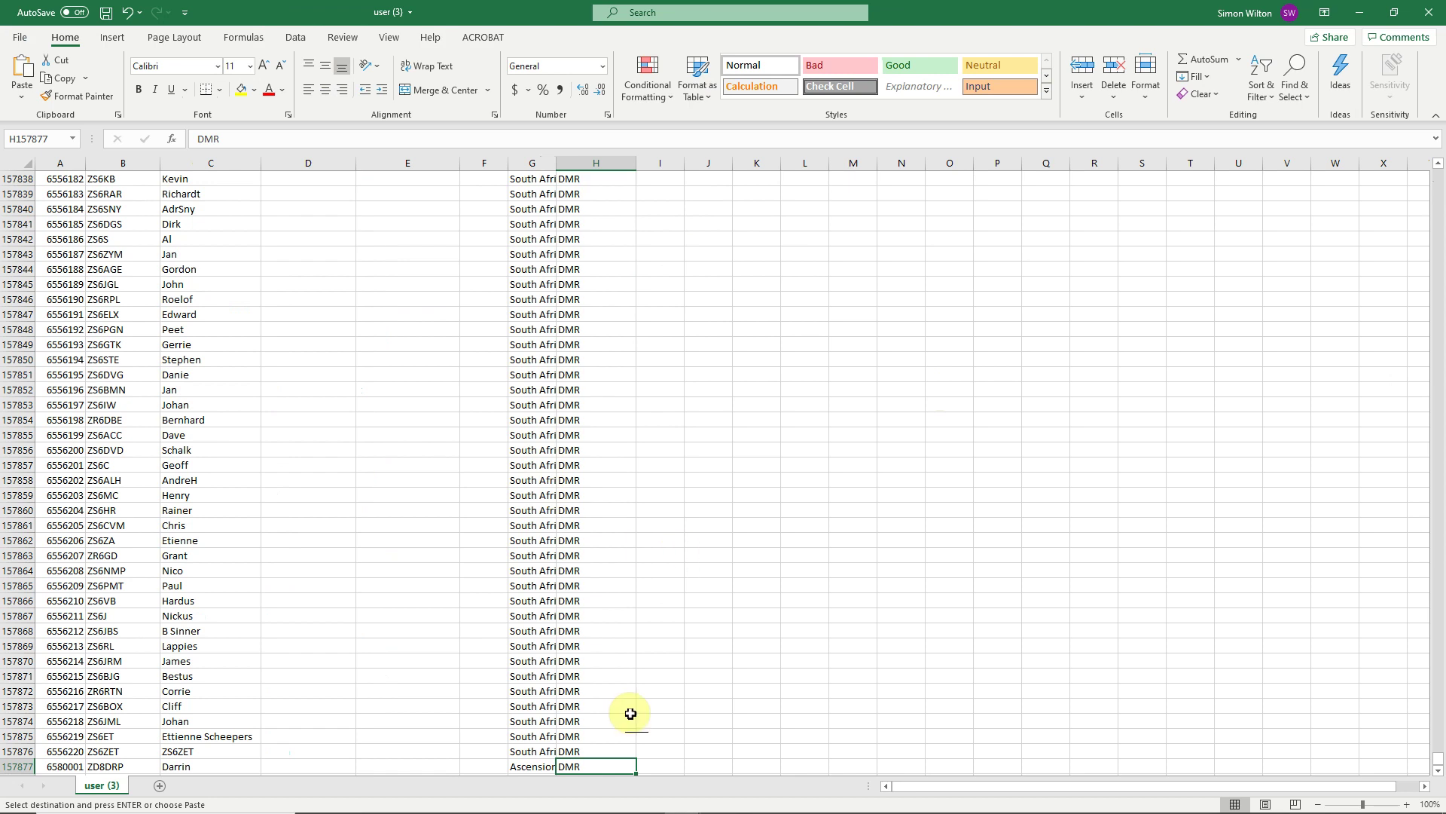
left_click(668, 765)
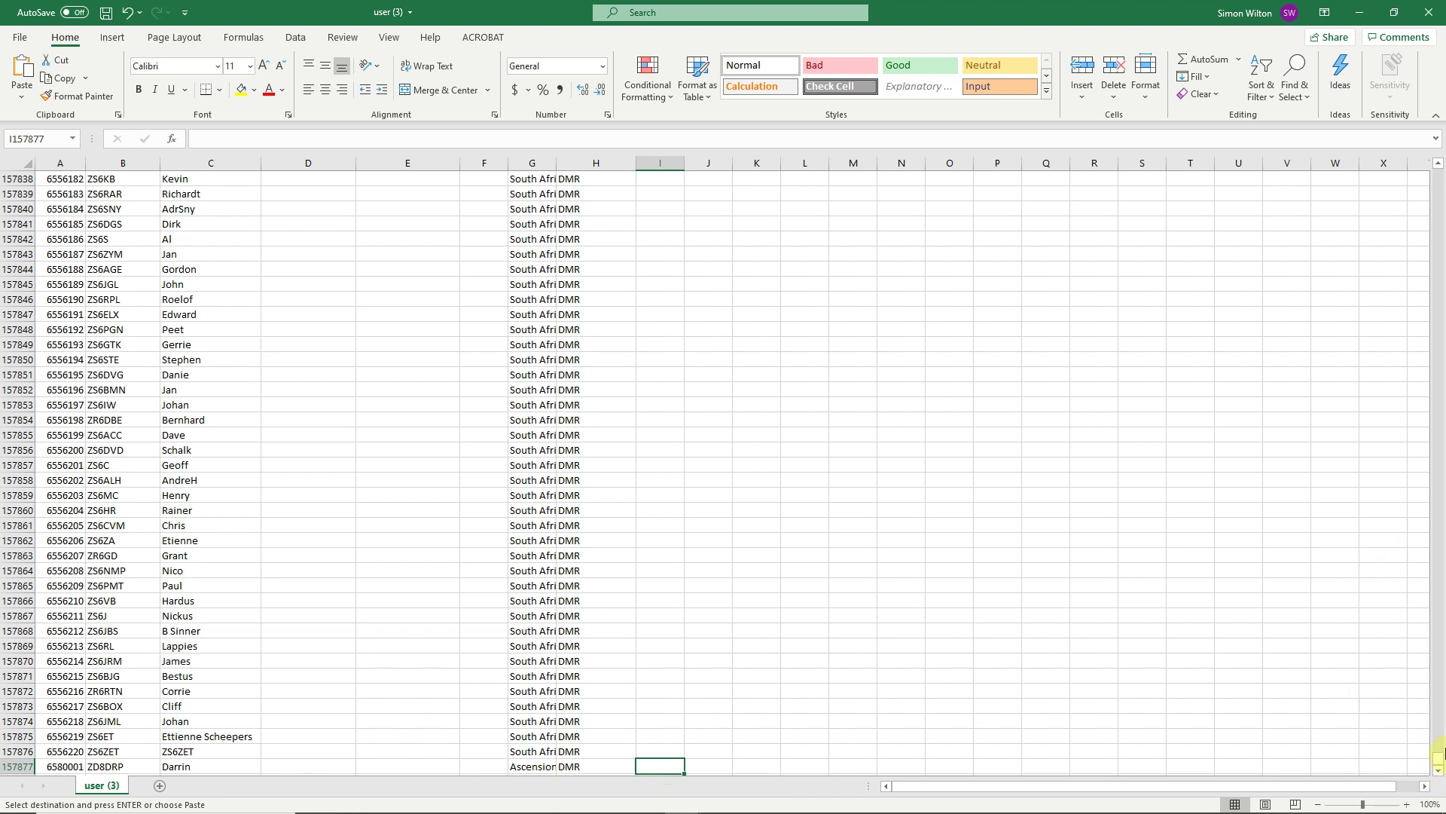
- Paste the pair into Call Type and Call Alert for every row down to 157877
left_click_drag(1438, 764, 1437, 141)
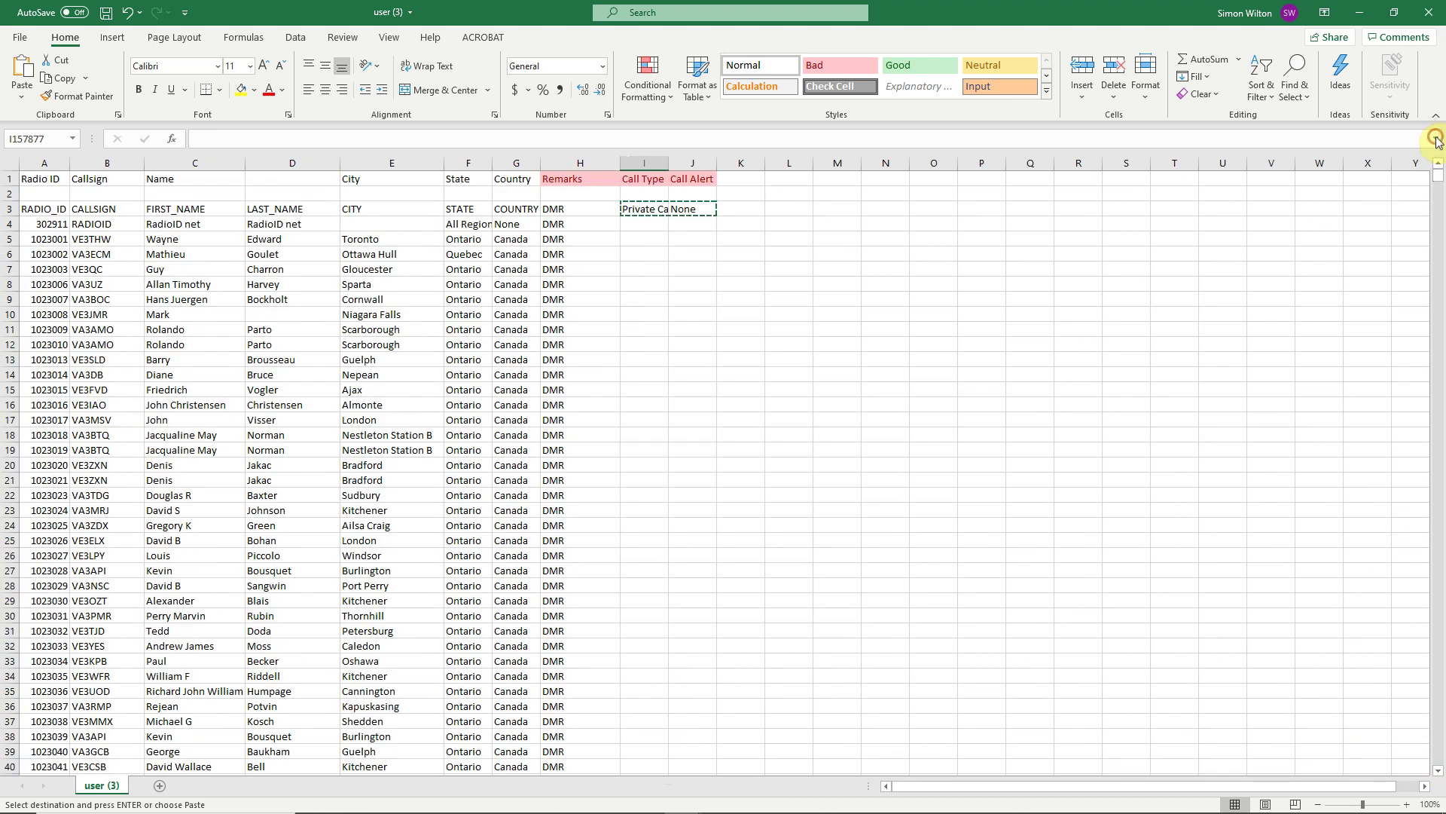
left_click(640, 225, "shift")
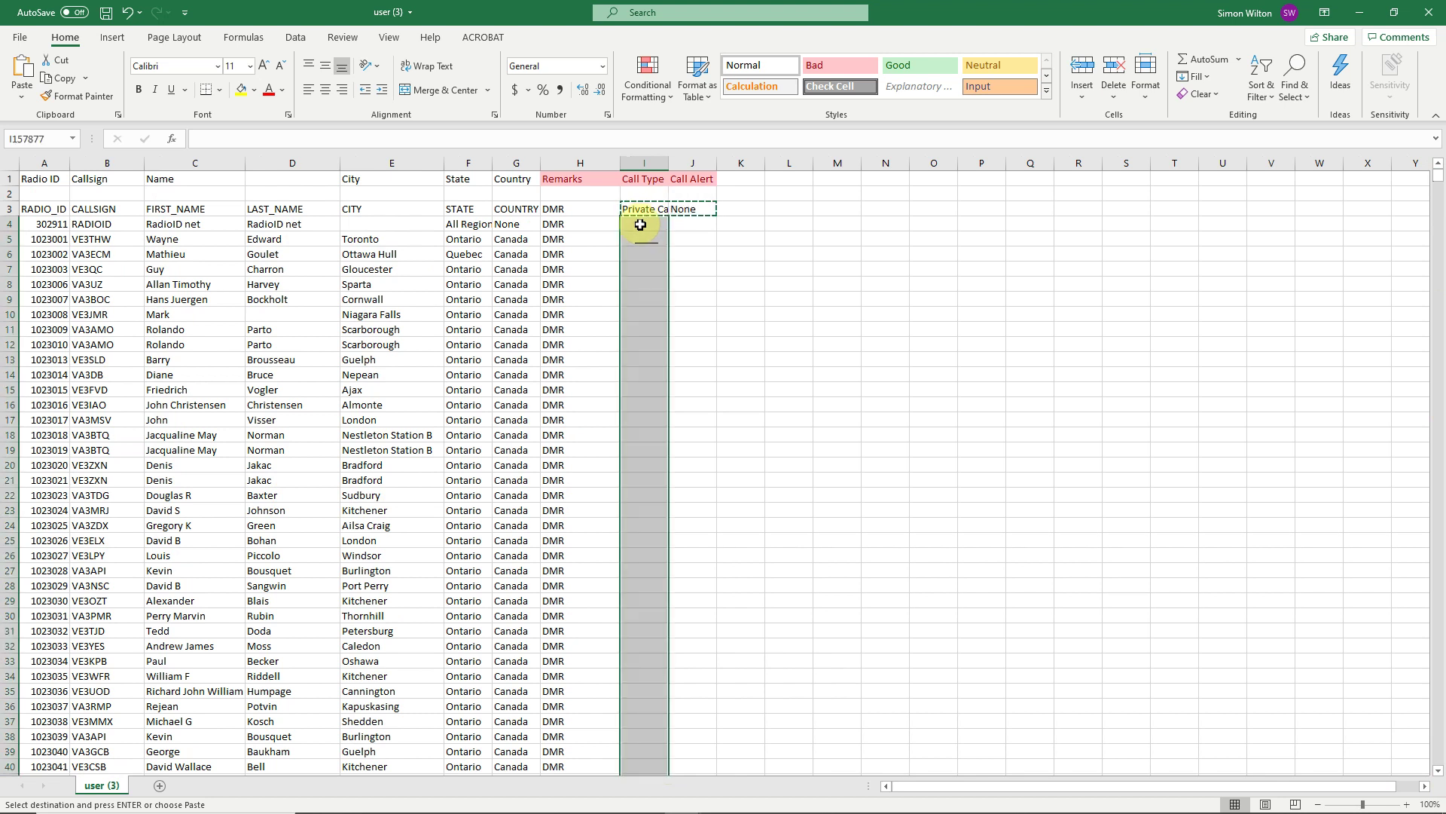
key("ctrl+v")
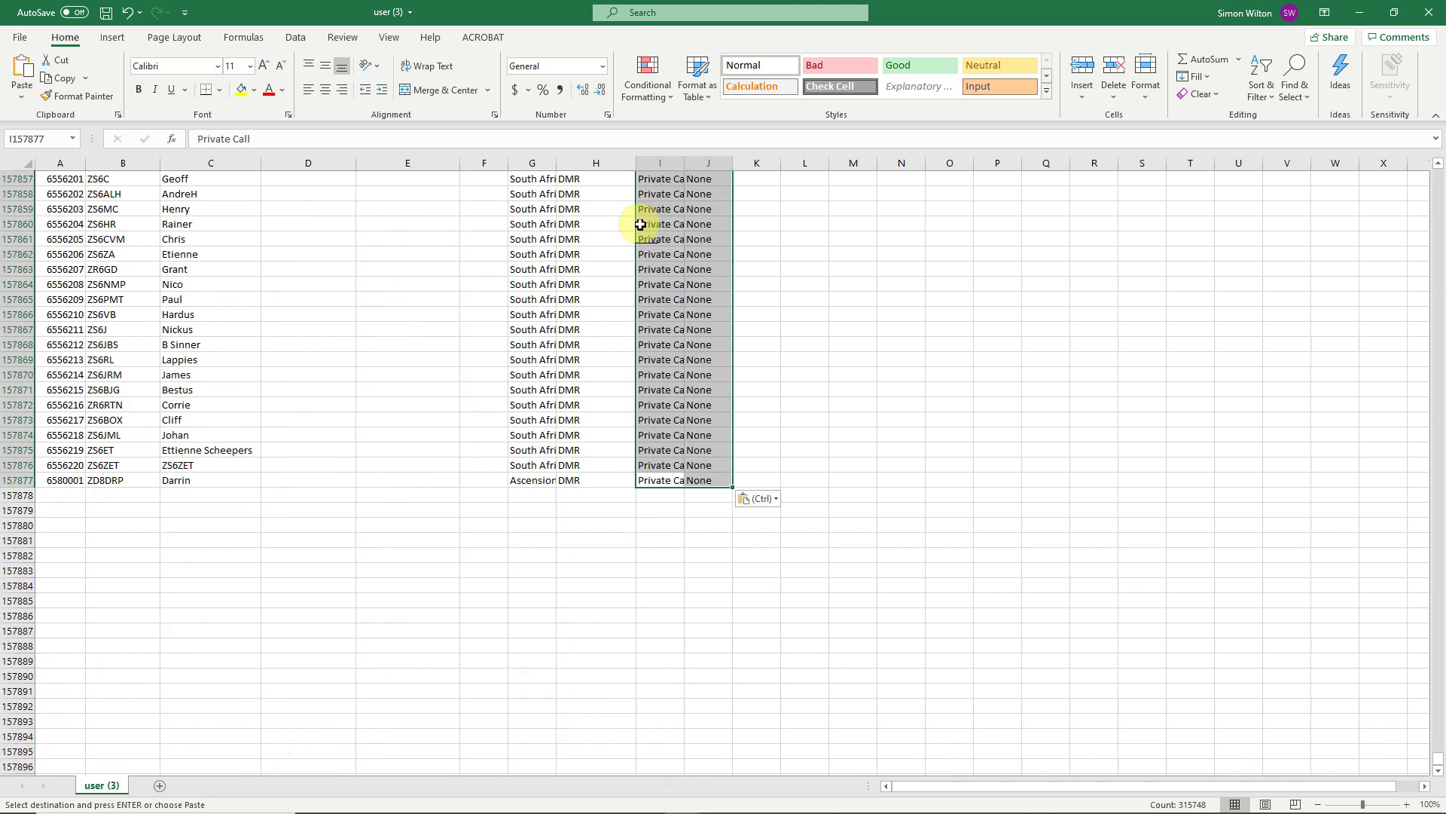
left_click(820, 359)
left_click(690, 373)
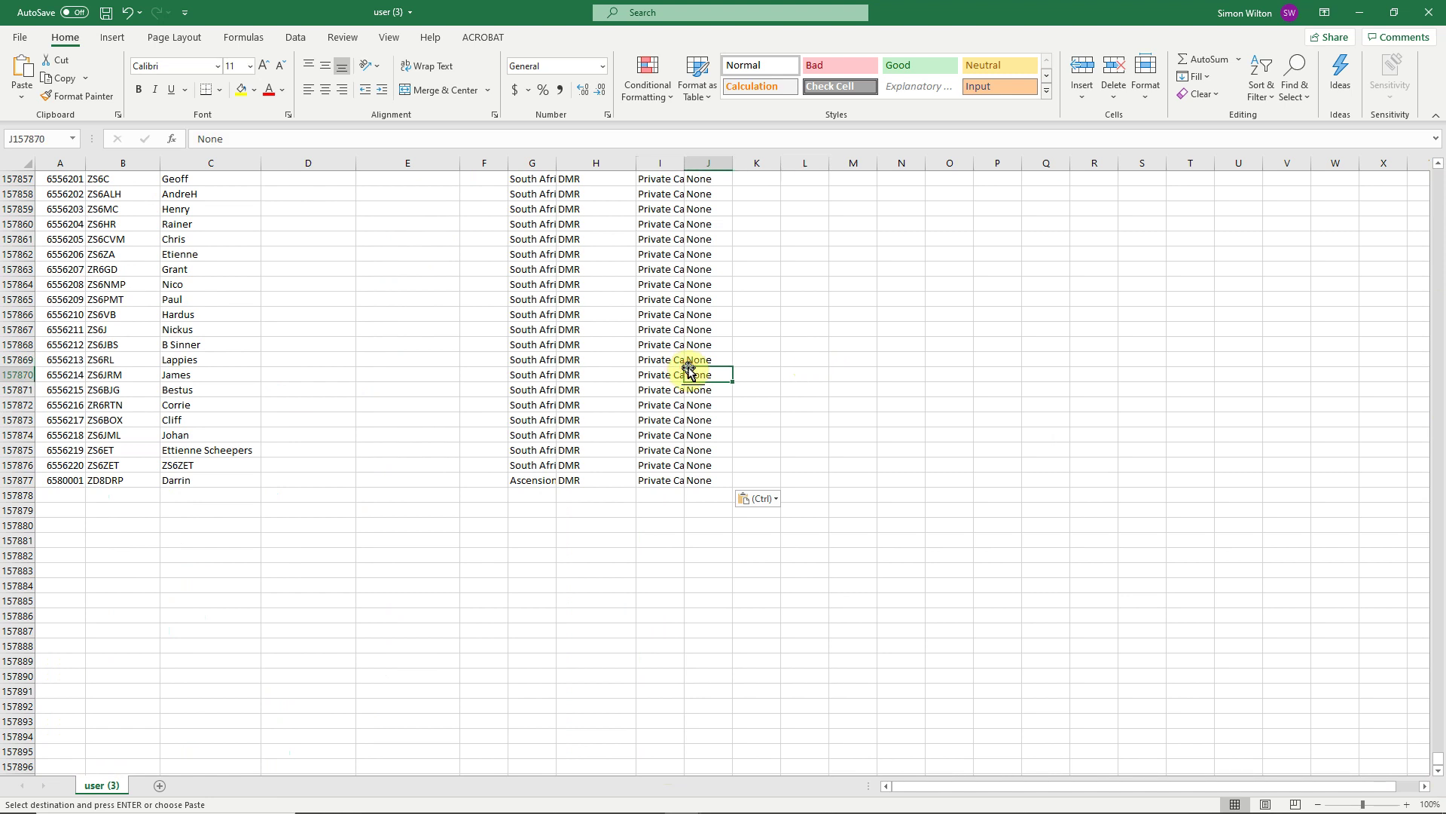
key("ctrl+Up")
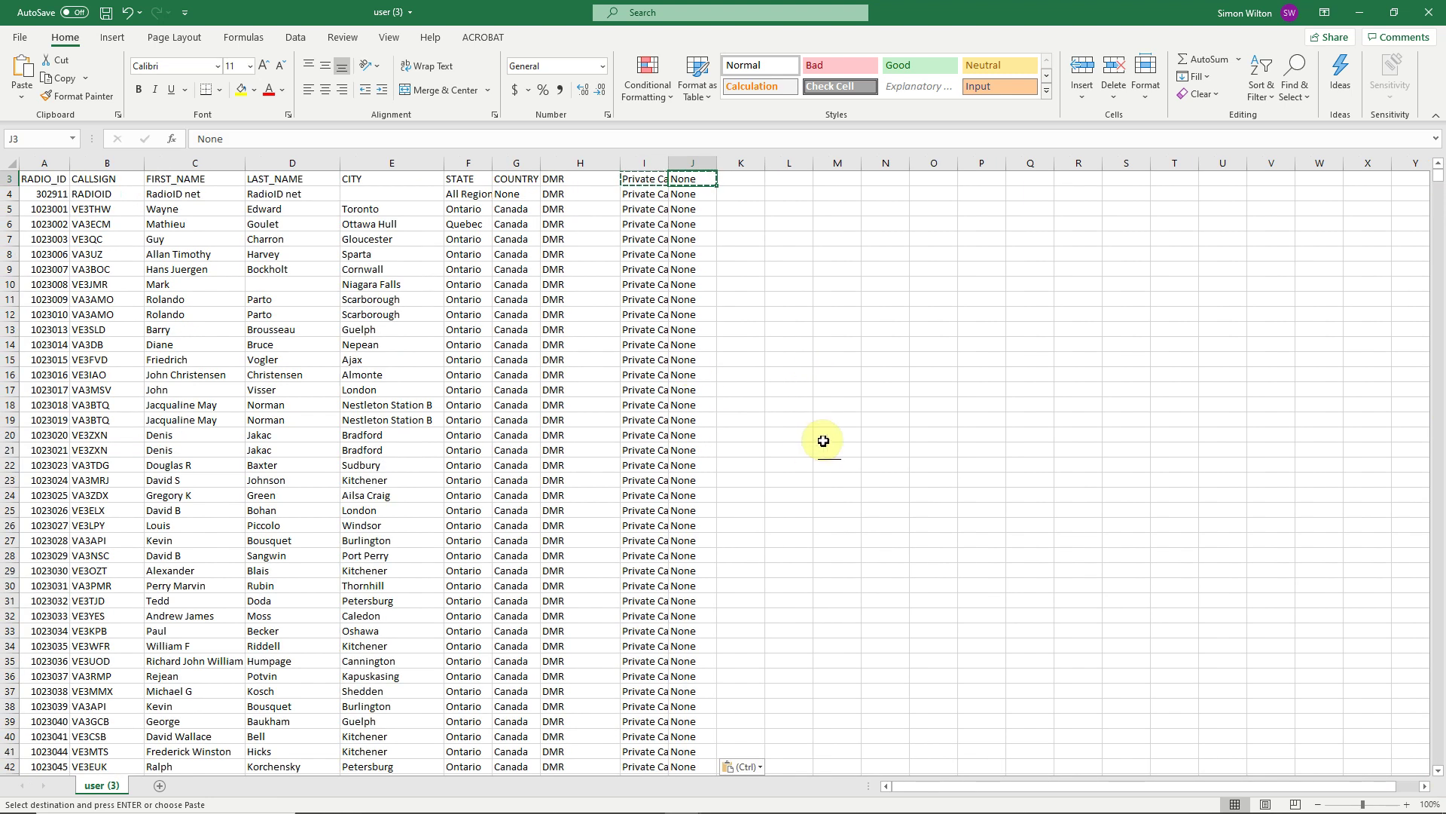
scroll(823, 441, "up", 2)
left_click(842, 376)
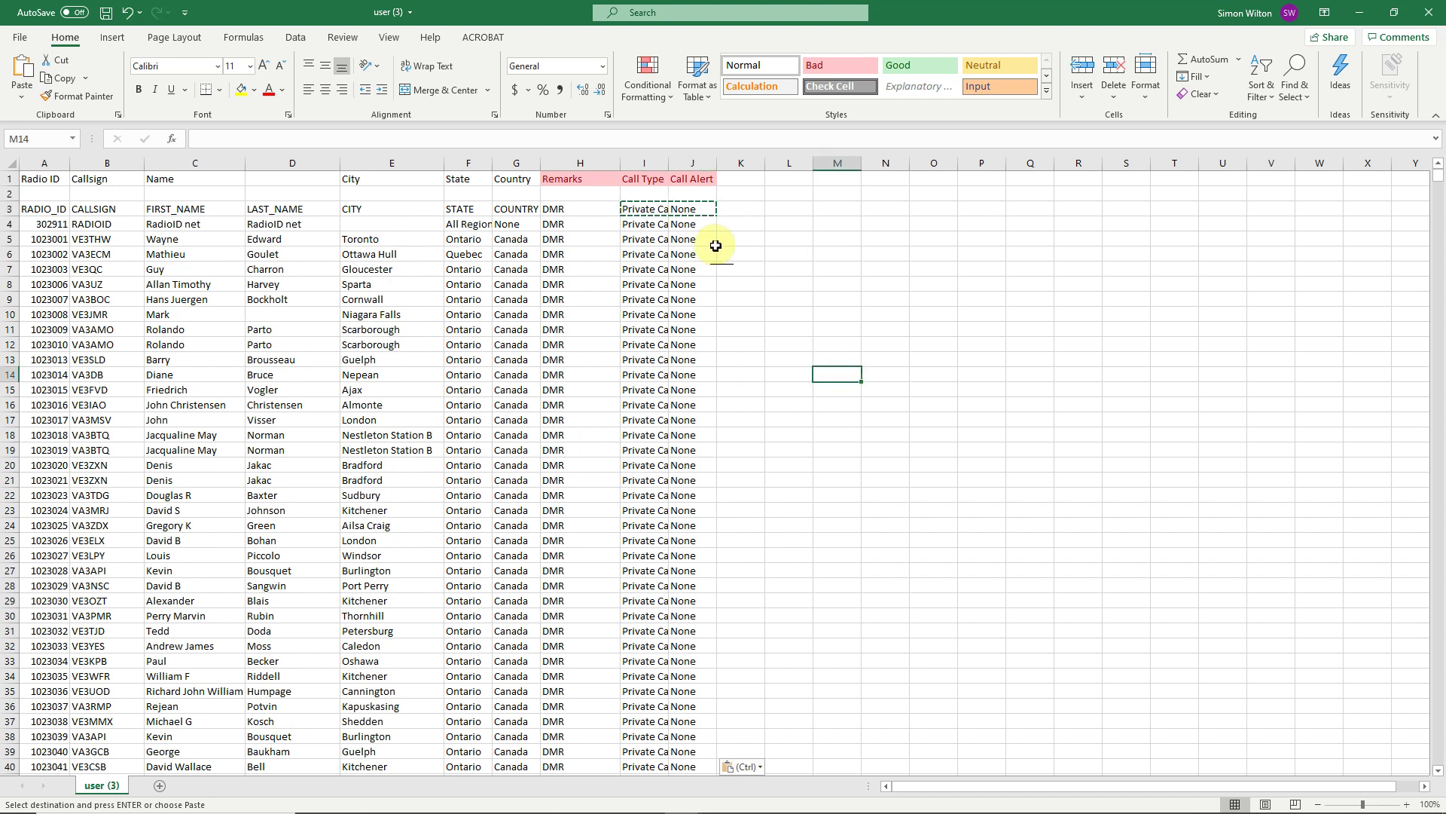
key("Escape")
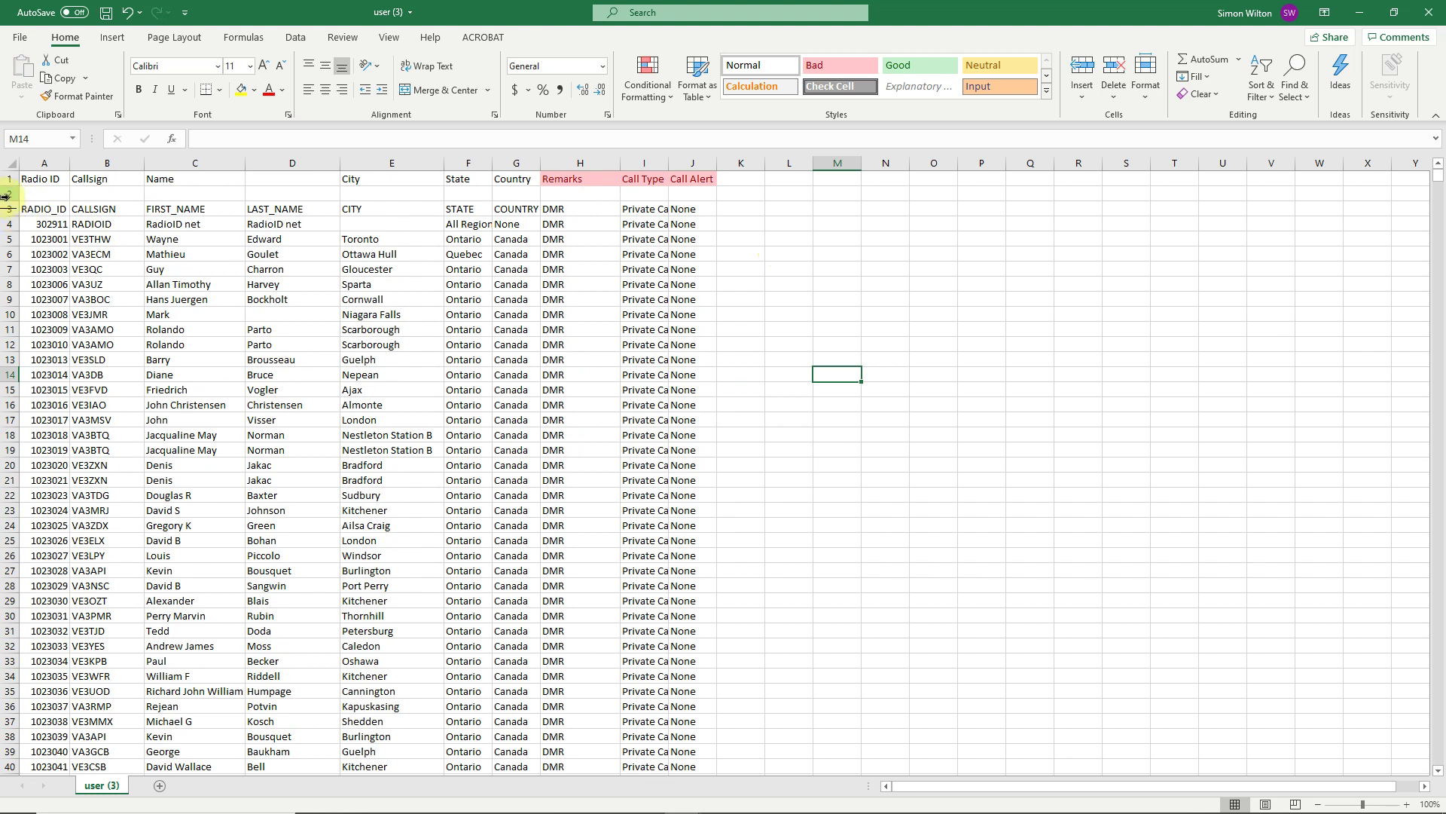
left_click_drag(9, 194, 8, 214)
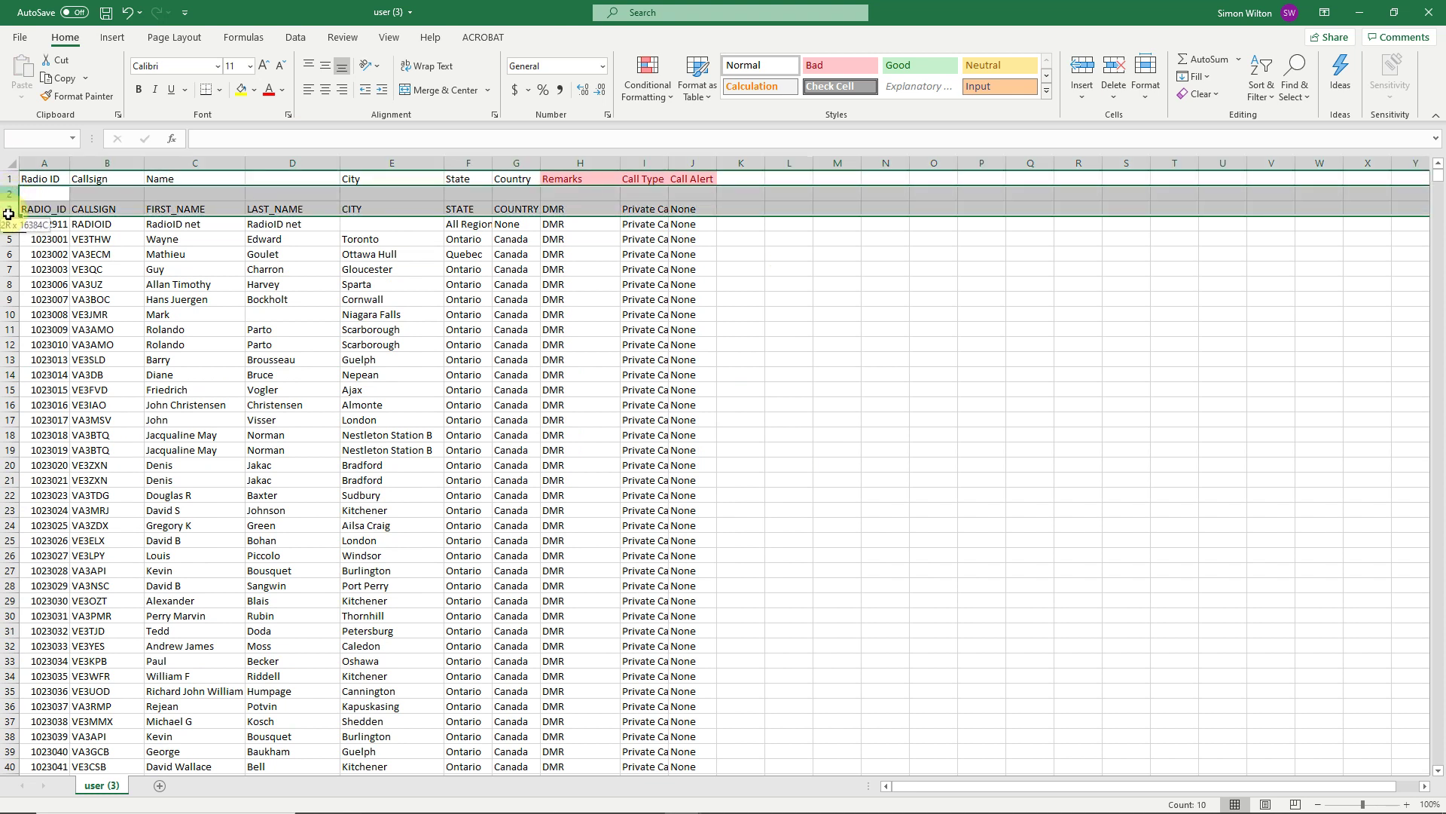
- Delete blank rows 2 and 3 as entire rows beneath the headings
left_click(915, 299)
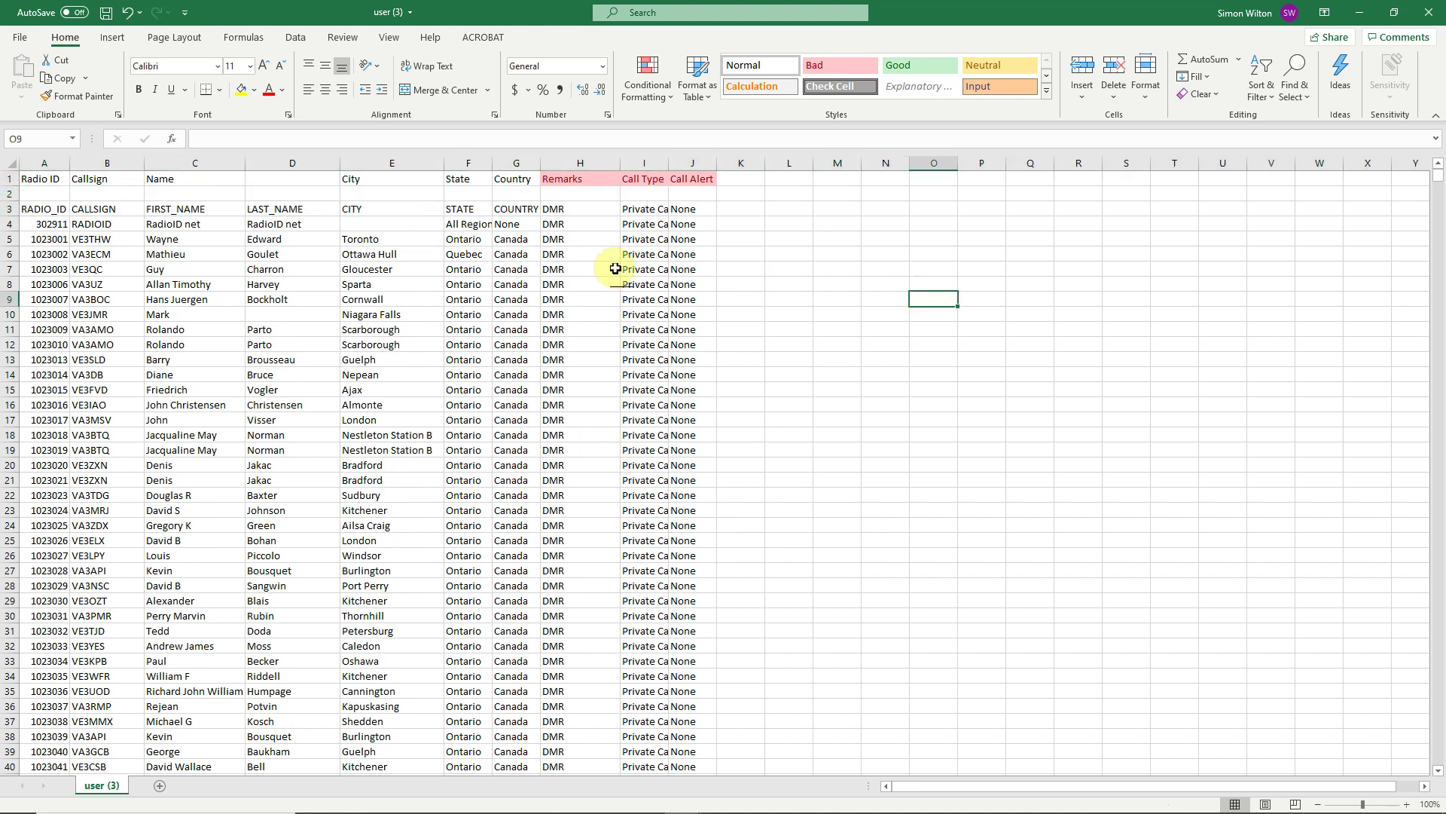
left_click(5, 178)
left_click(7, 193)
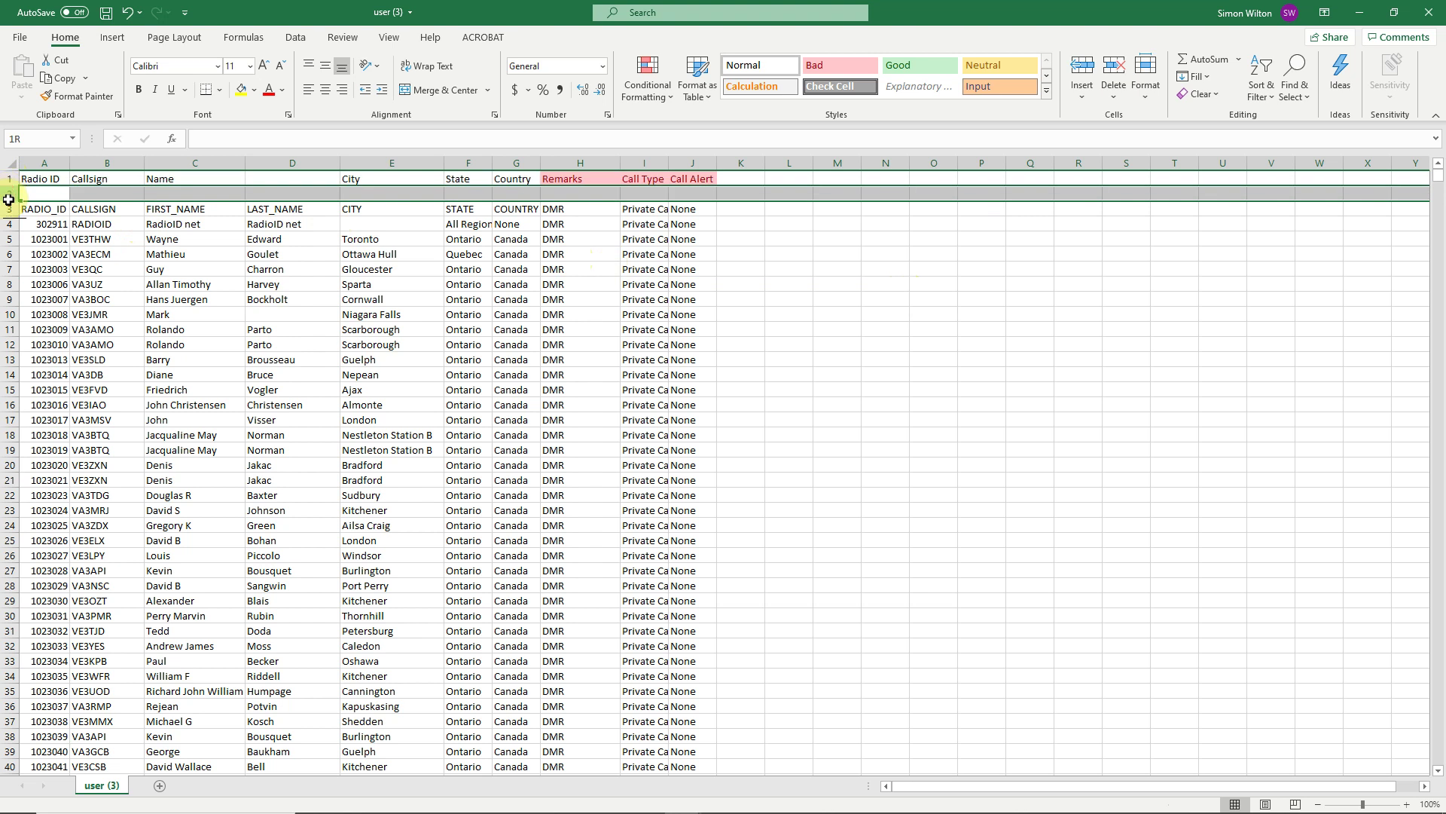
left_click_drag(8, 200, 5, 197)
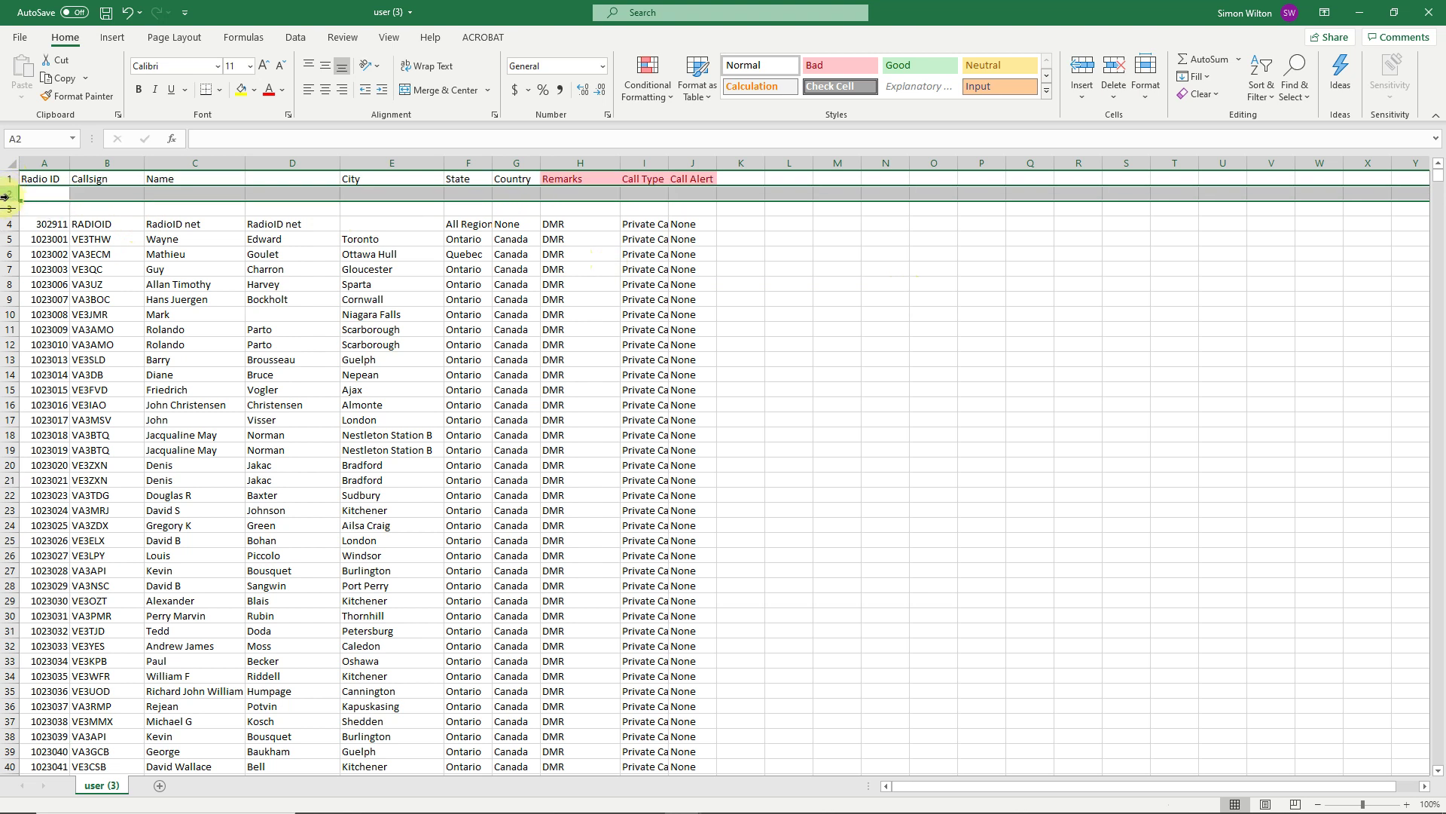
left_click(103, 192)
left_click(100, 208)
left_click_drag(101, 208, 102, 194)
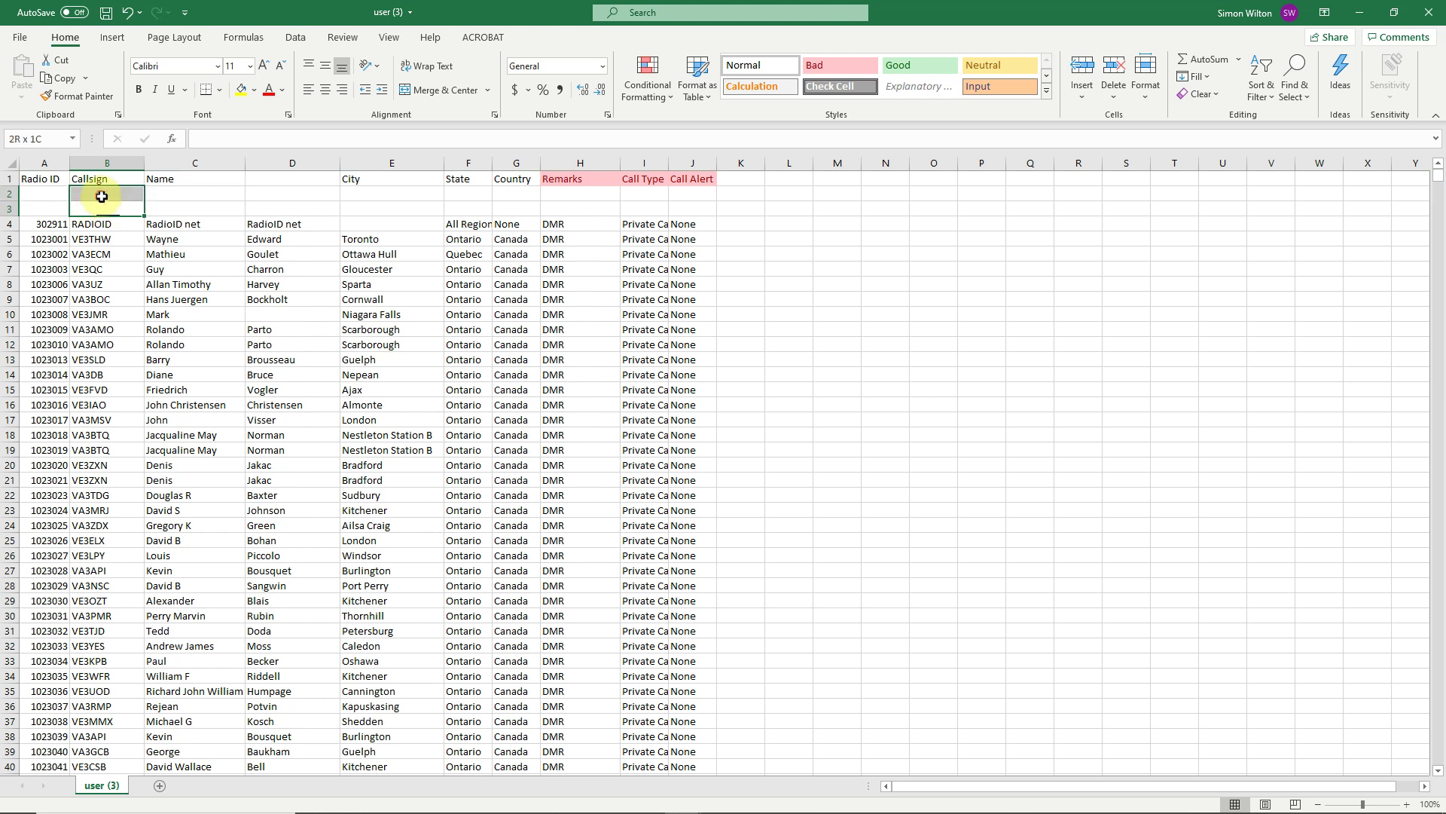
right_click(102, 195)
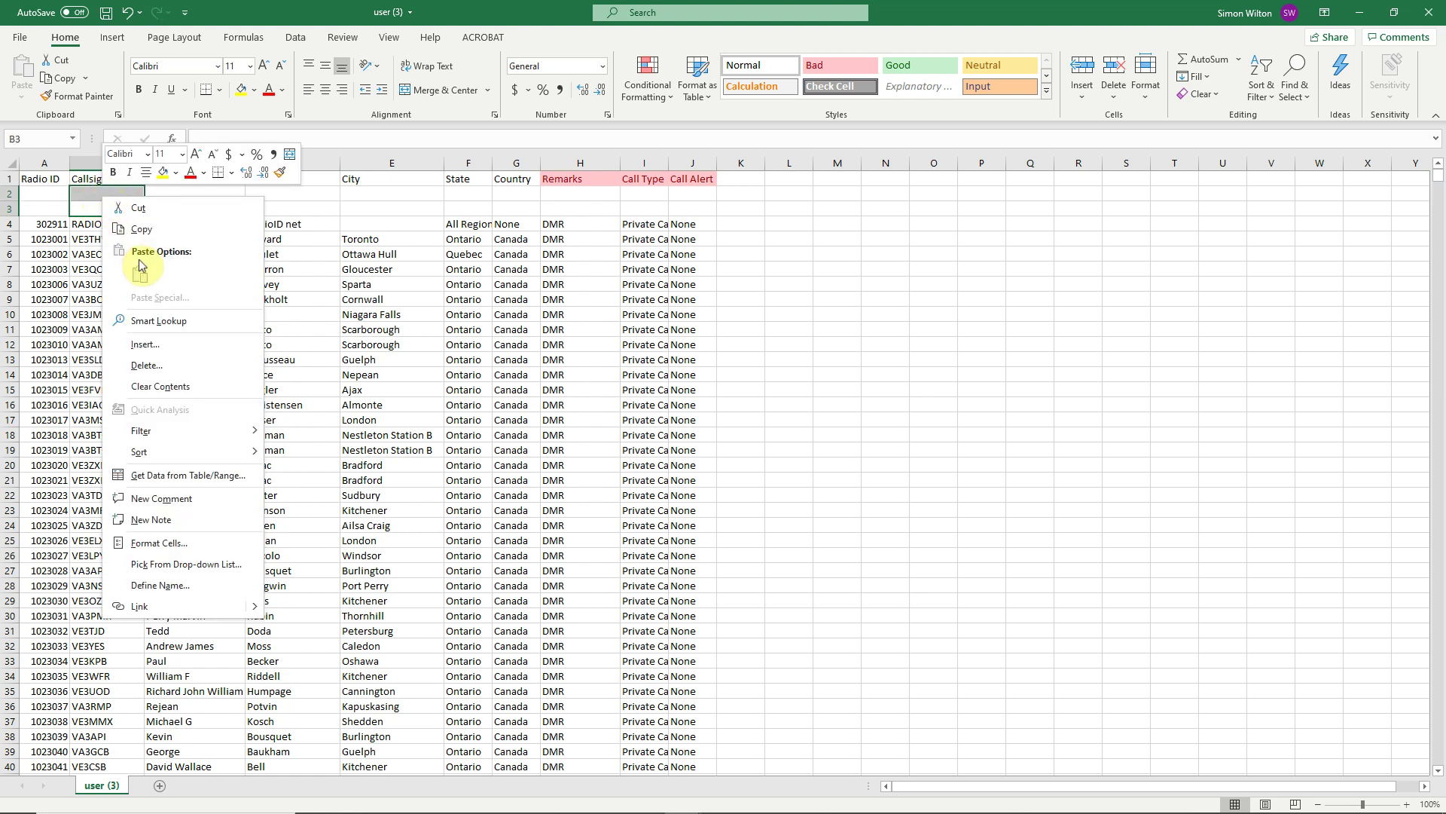
left_click(155, 369)
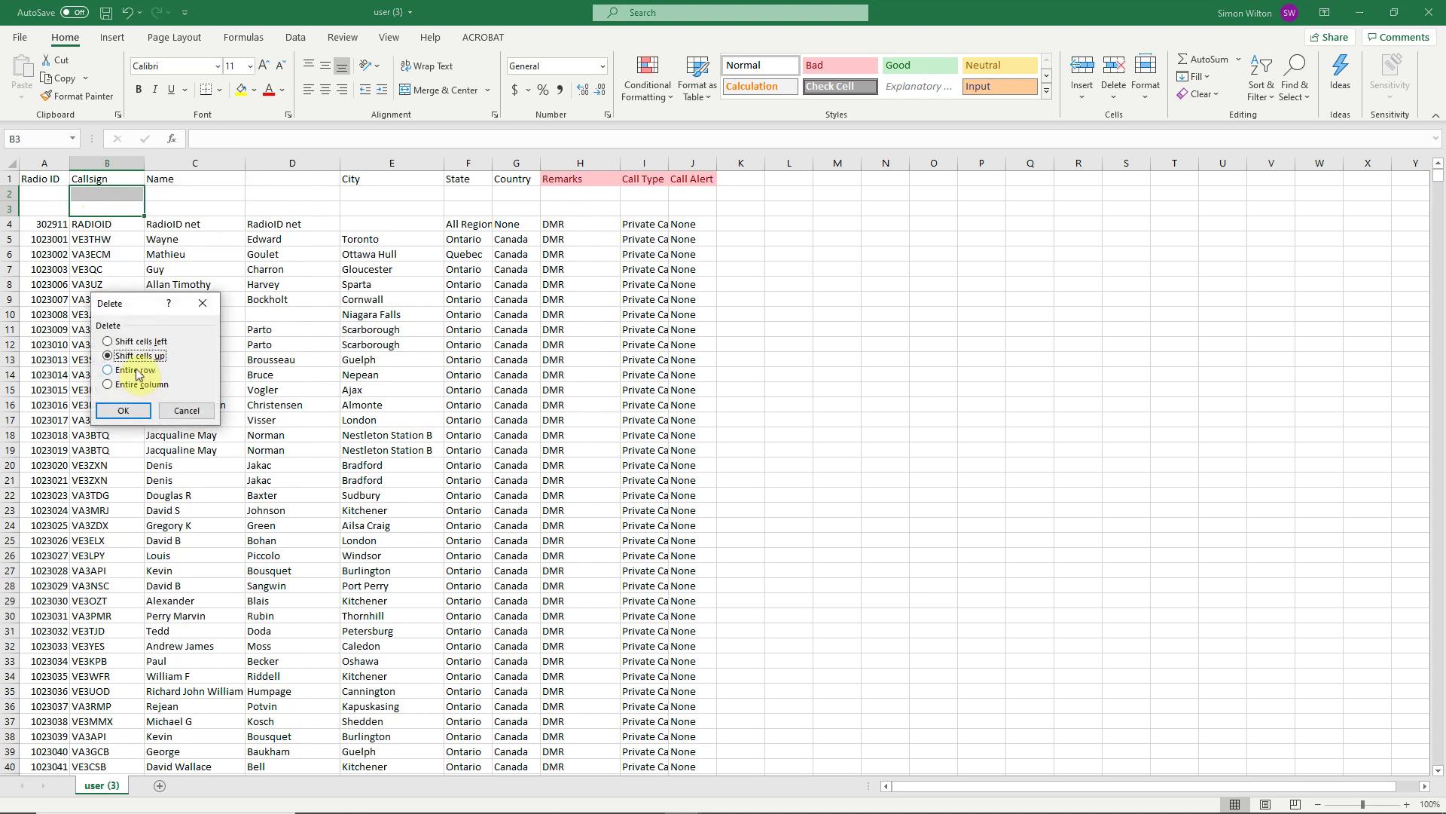
left_click(135, 371)
left_click(119, 415)
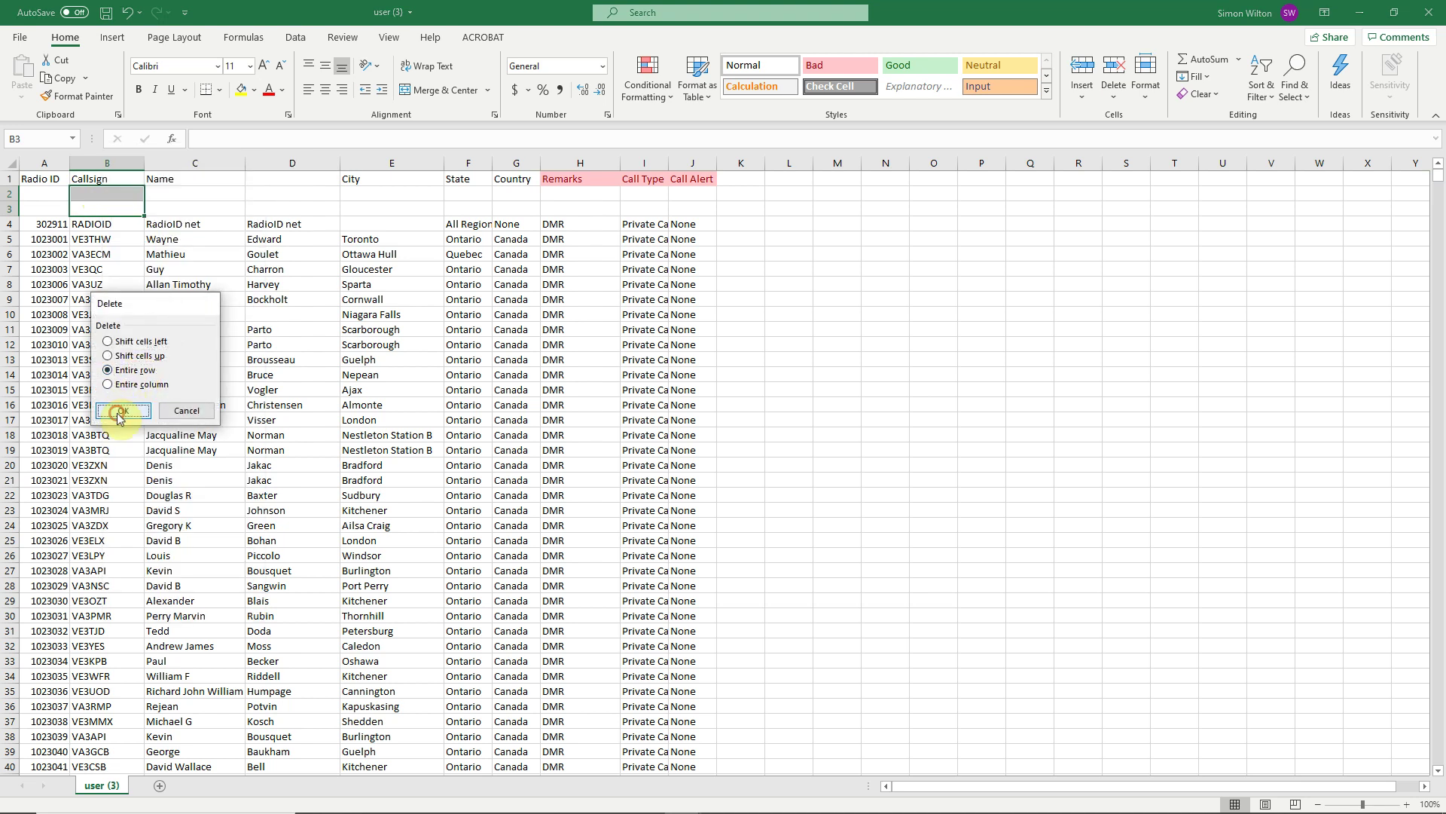
left_click(783, 375)
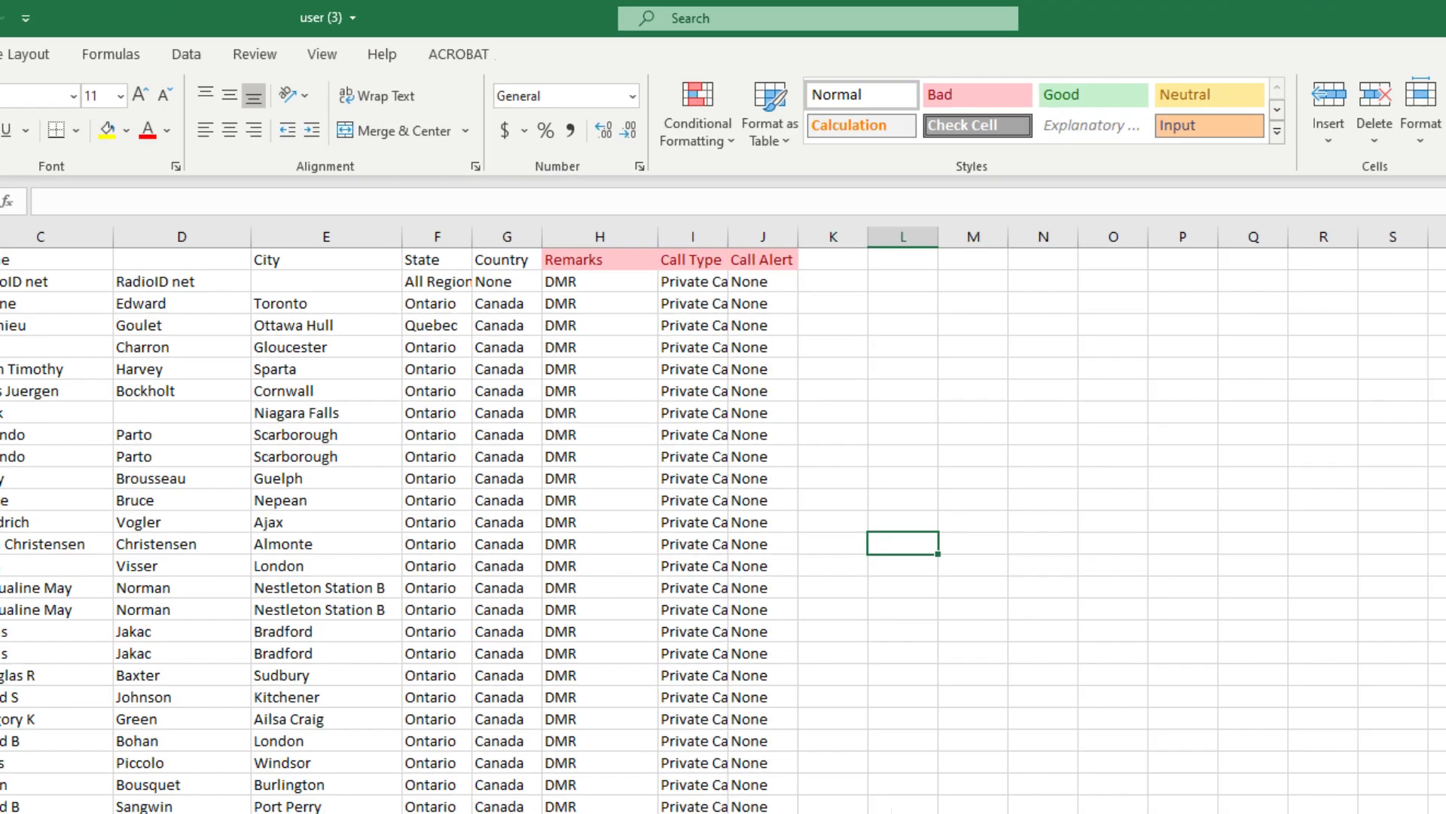
- Save the sheet as the CSV file 'Anytone Contacts 31st March 2020'
key("F12")
type("Anyt")
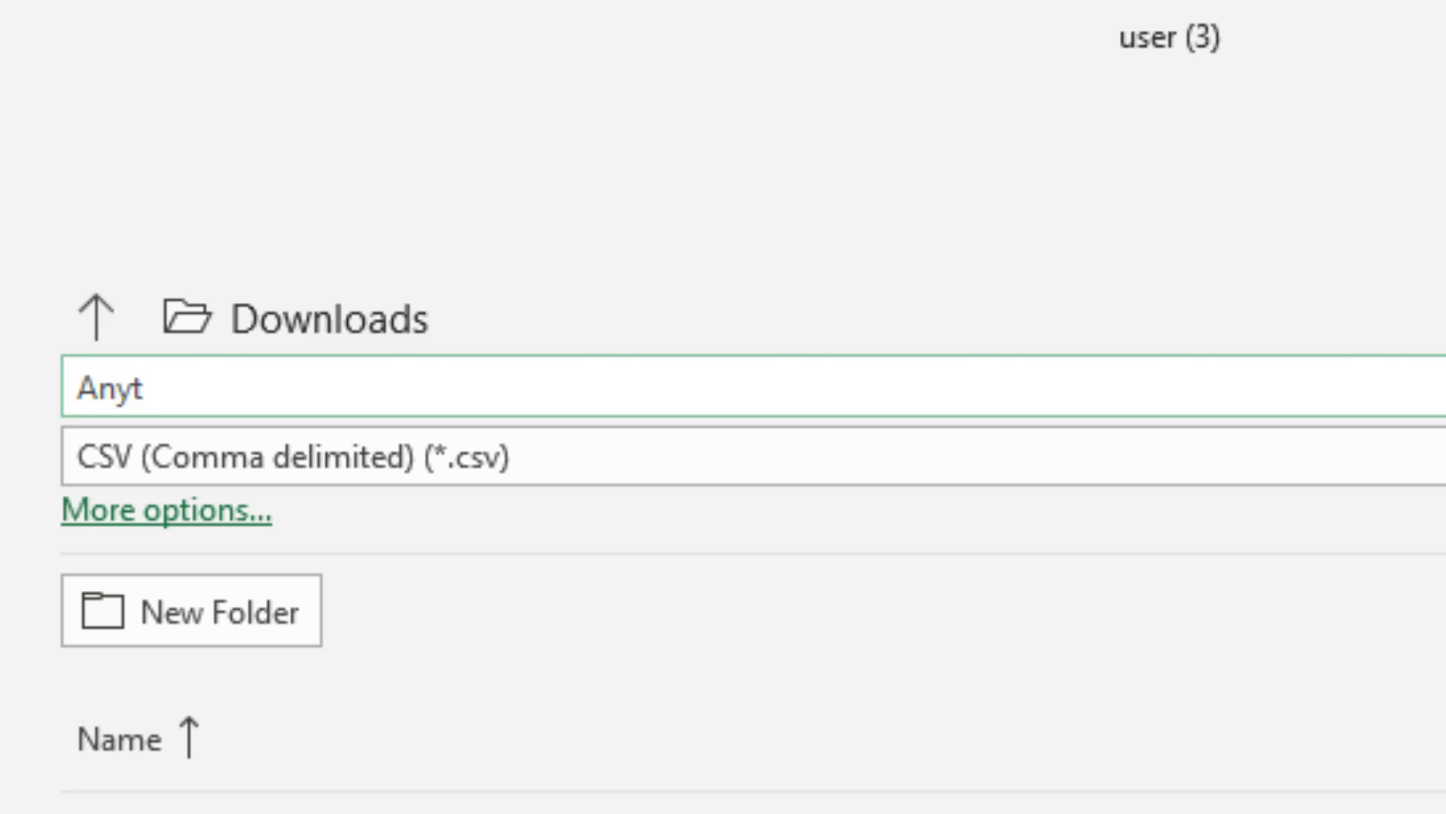
key("BackSpace")
type("tone Con")
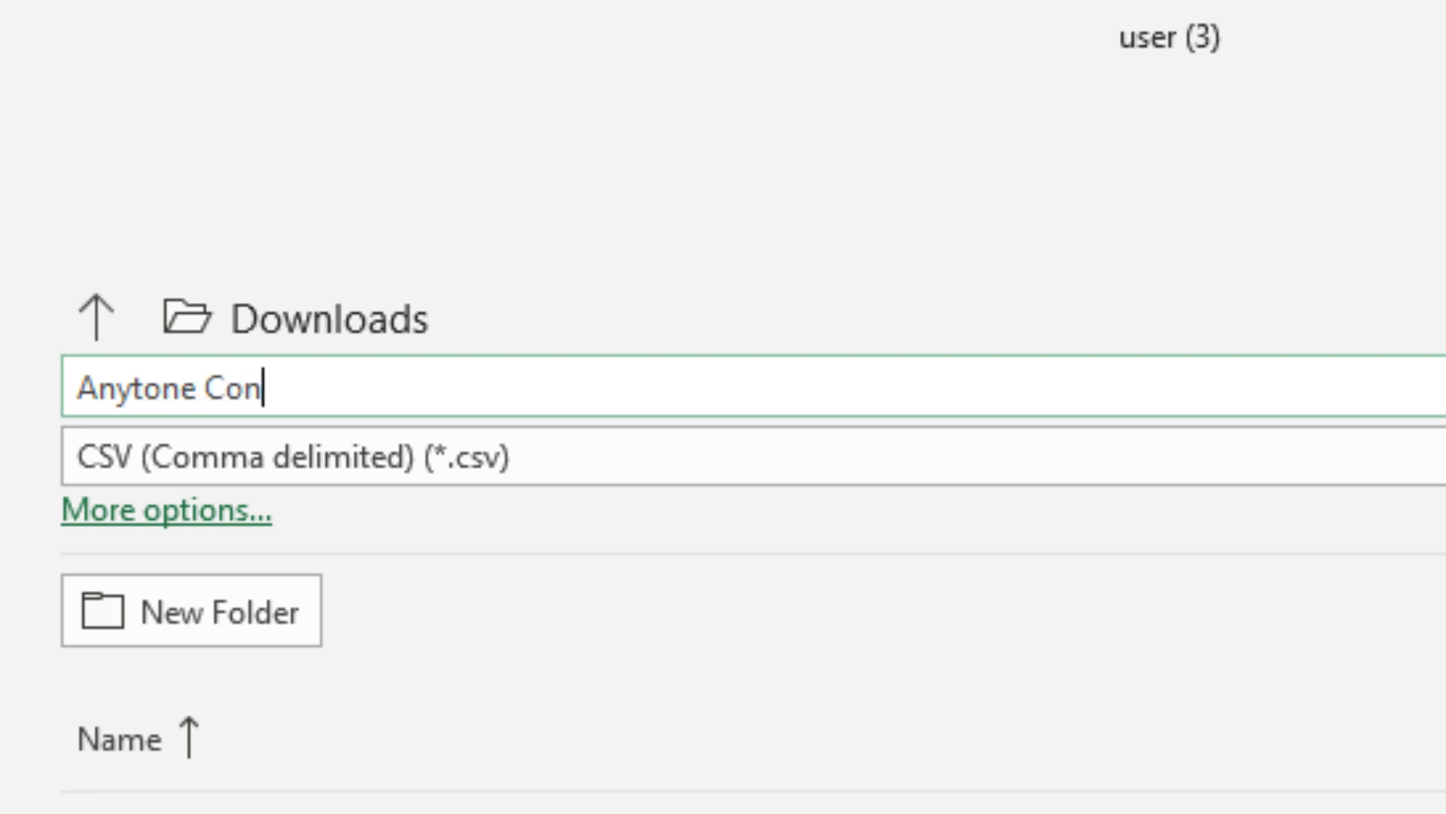
type("tacts")
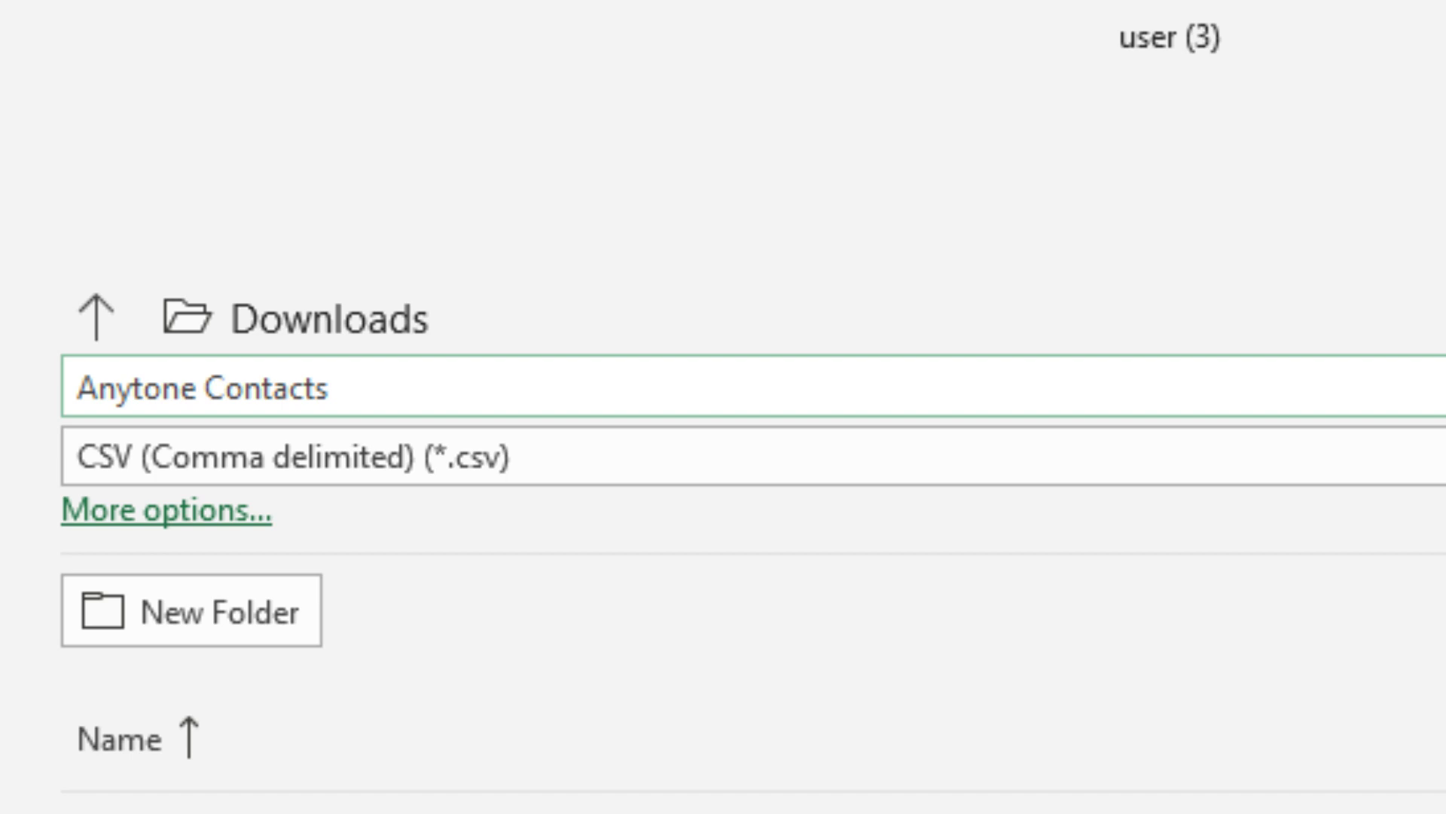
type(" 31st ")
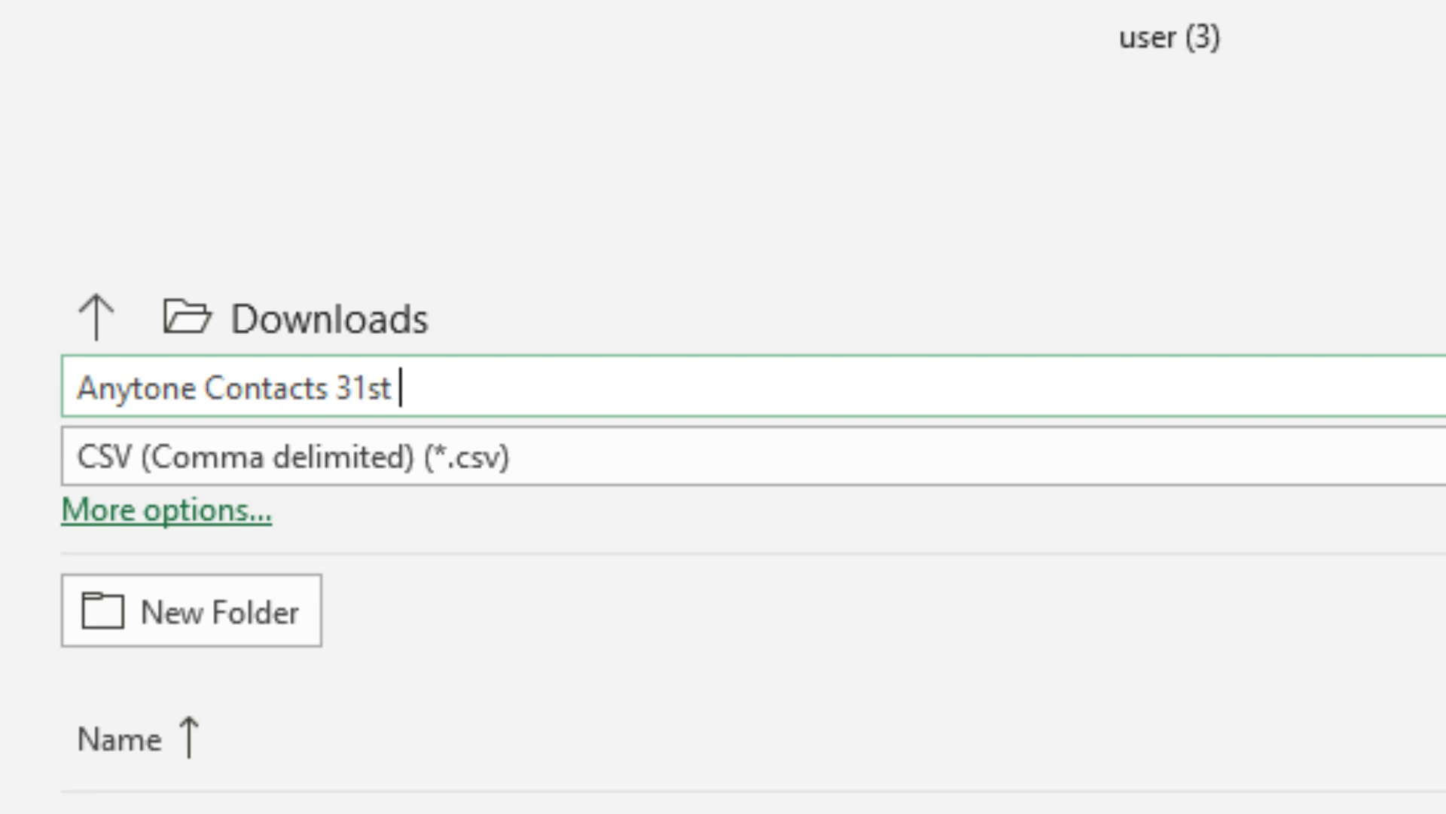
type("March 202")
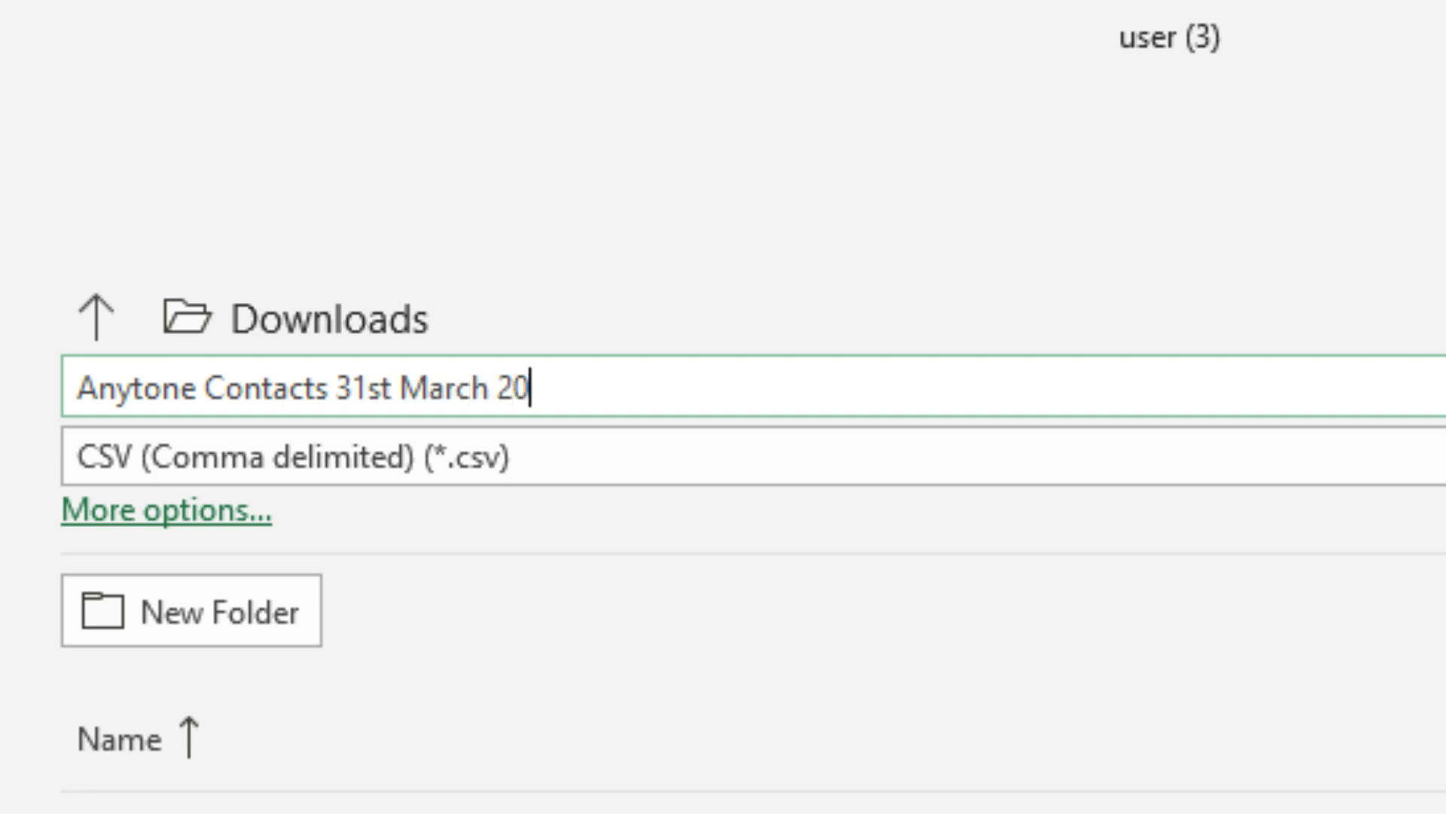
type("0")
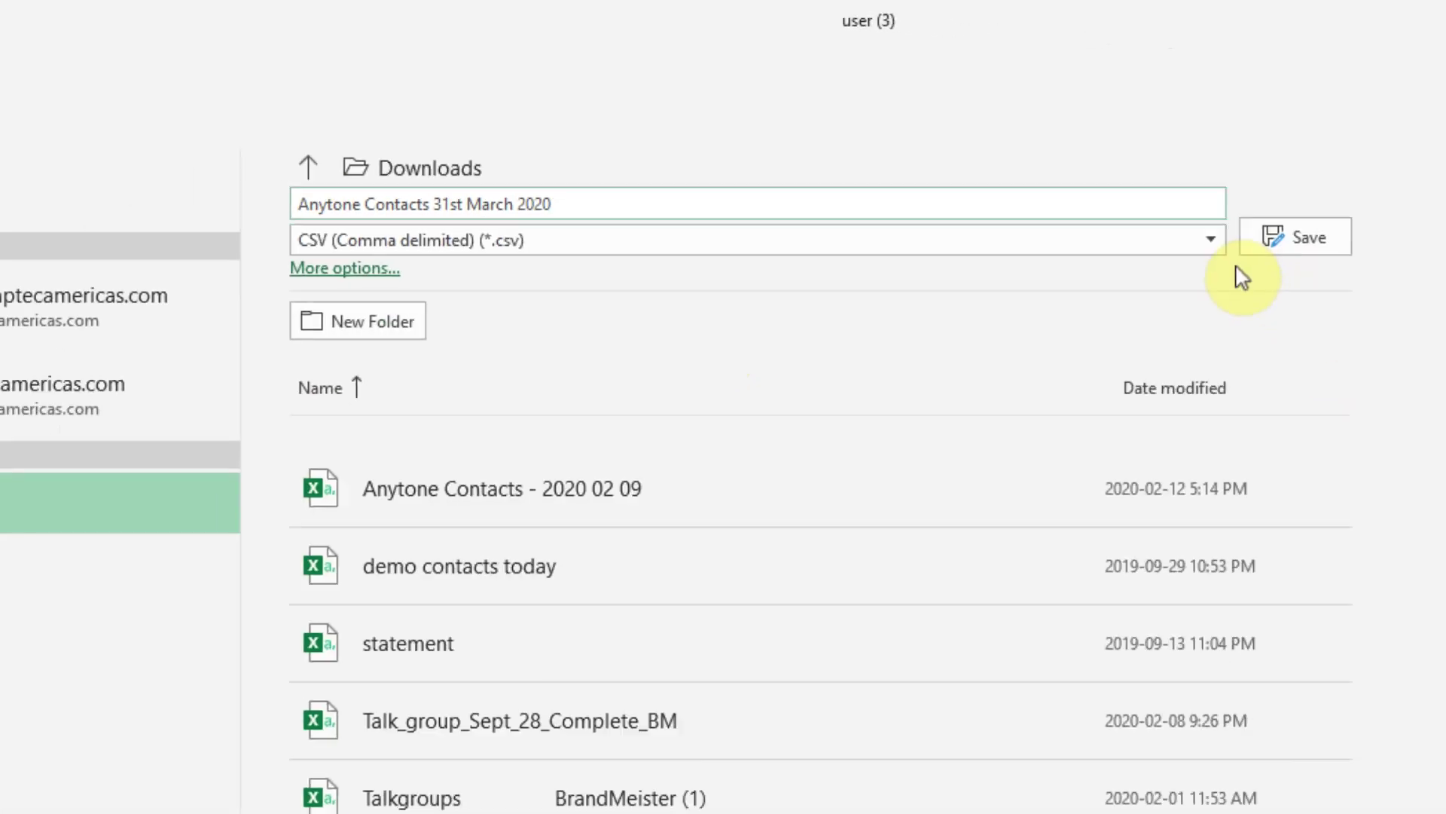
left_click(1296, 236)
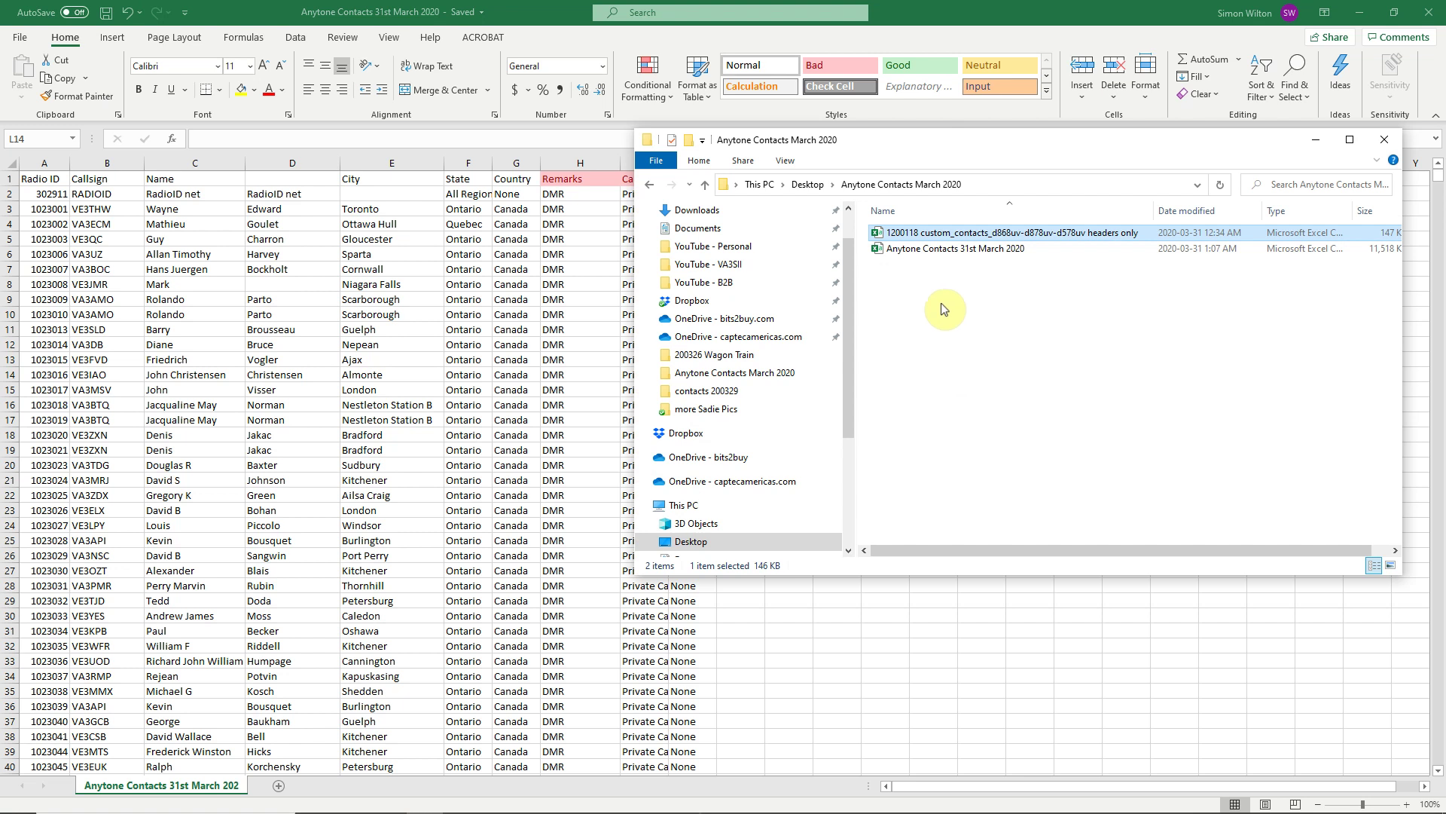
- Confirm the new 11,518 KB CSV in Explorer, then switch to the D878UV CPS
mouse_move(906, 255)
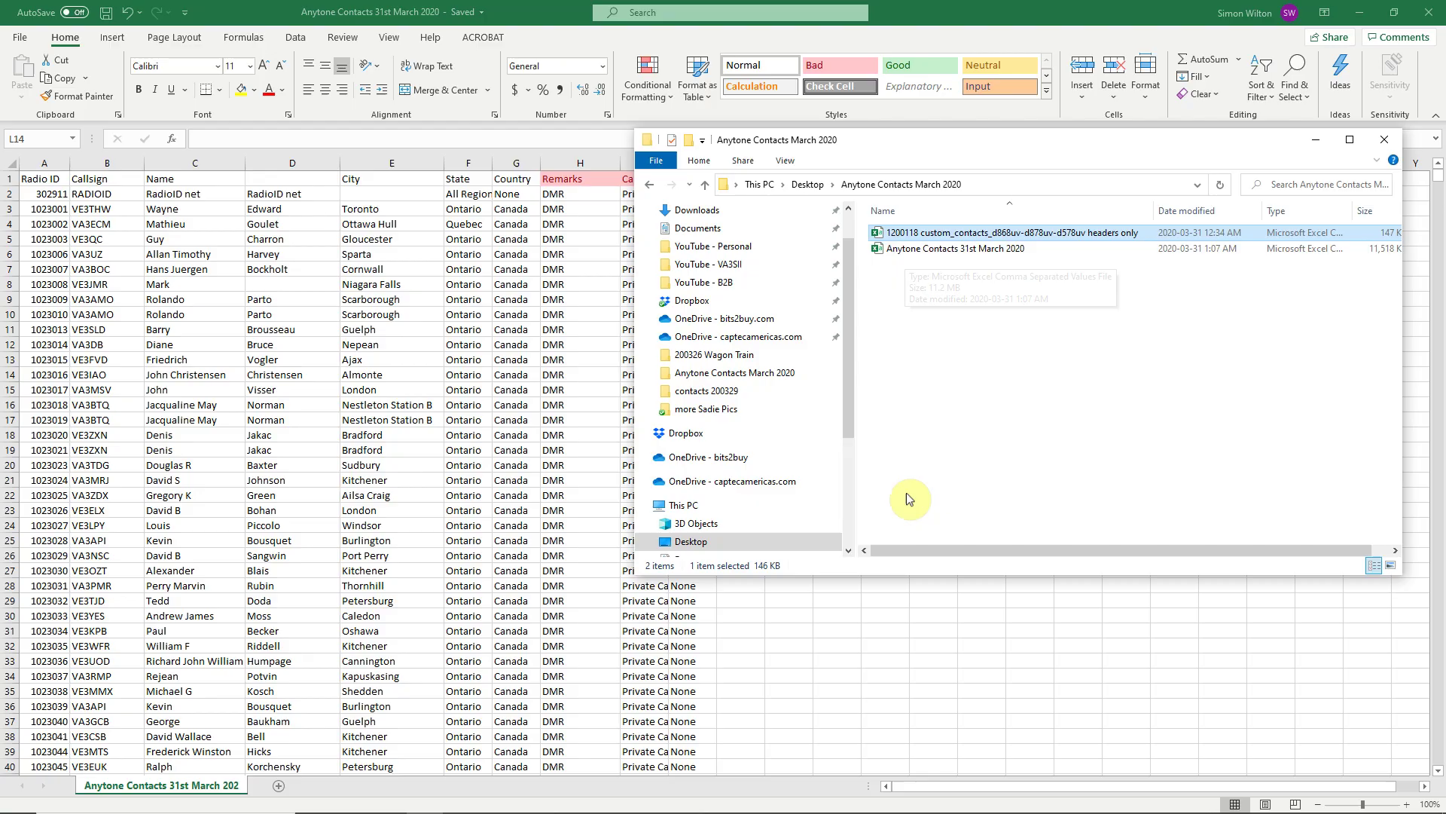
left_click(717, 801)
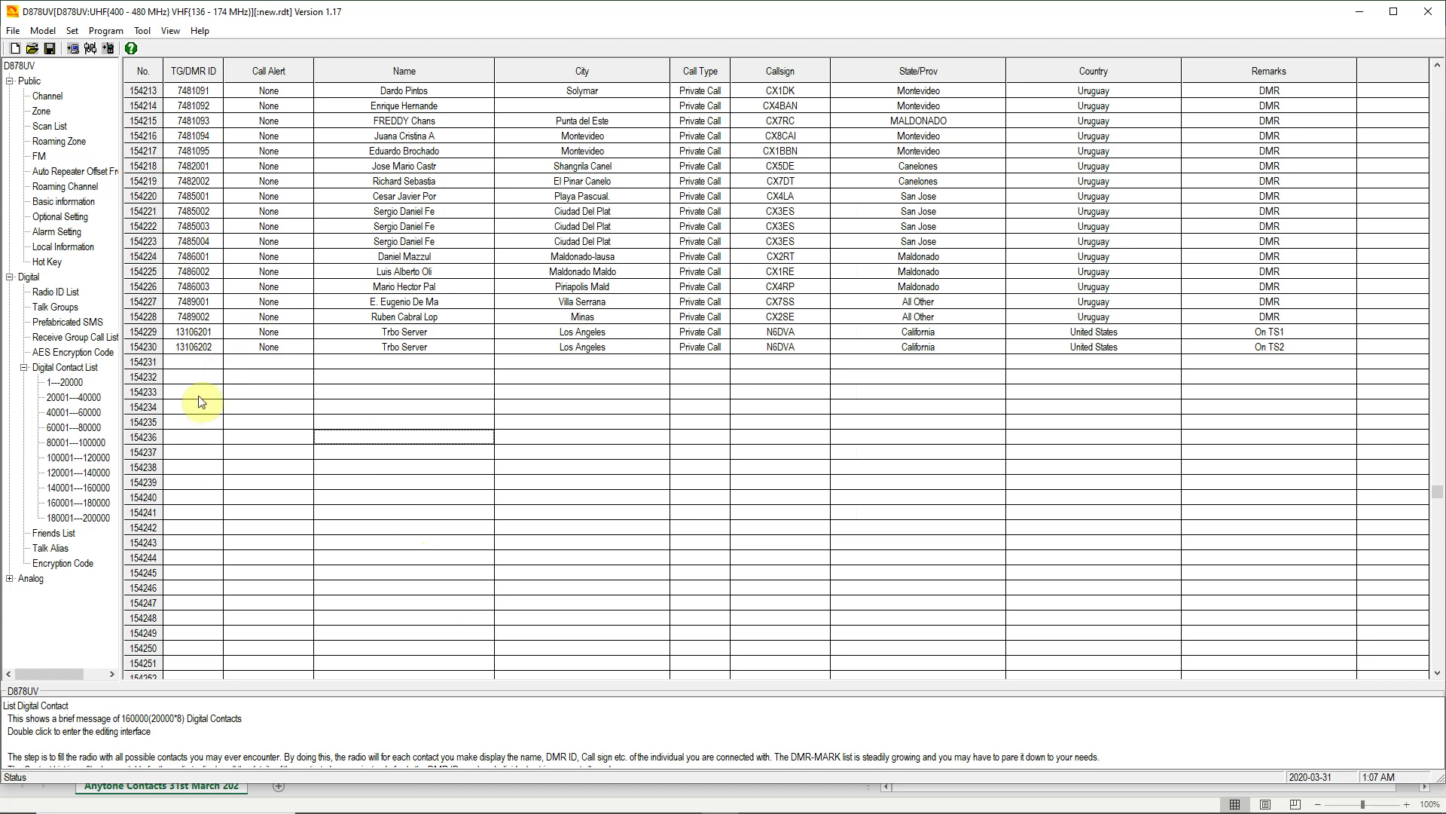
- Import 'Anytone Contacts 31st March 2020' CSV as the Digital Contact List
left_click(142, 31)
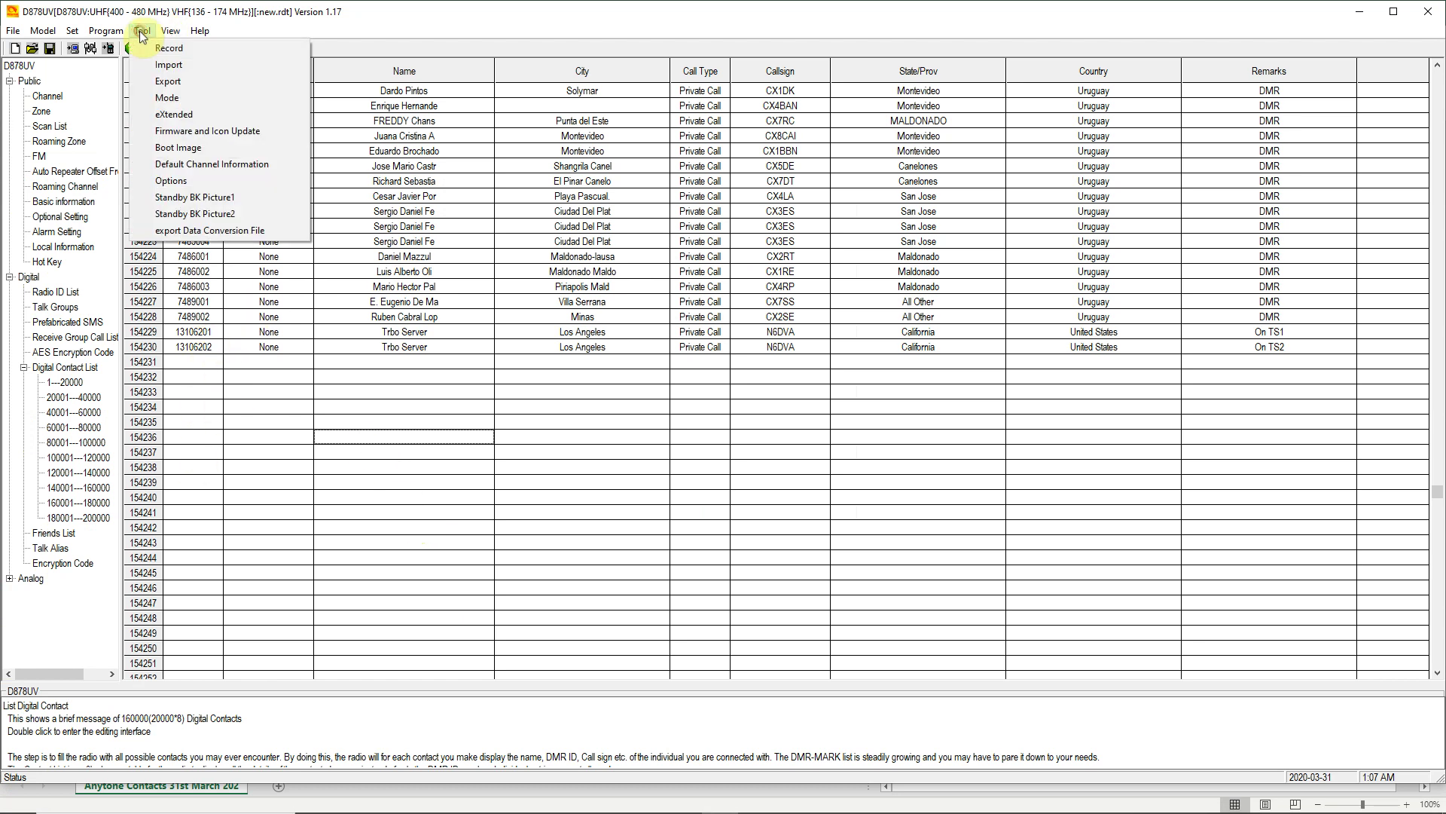
left_click(169, 67)
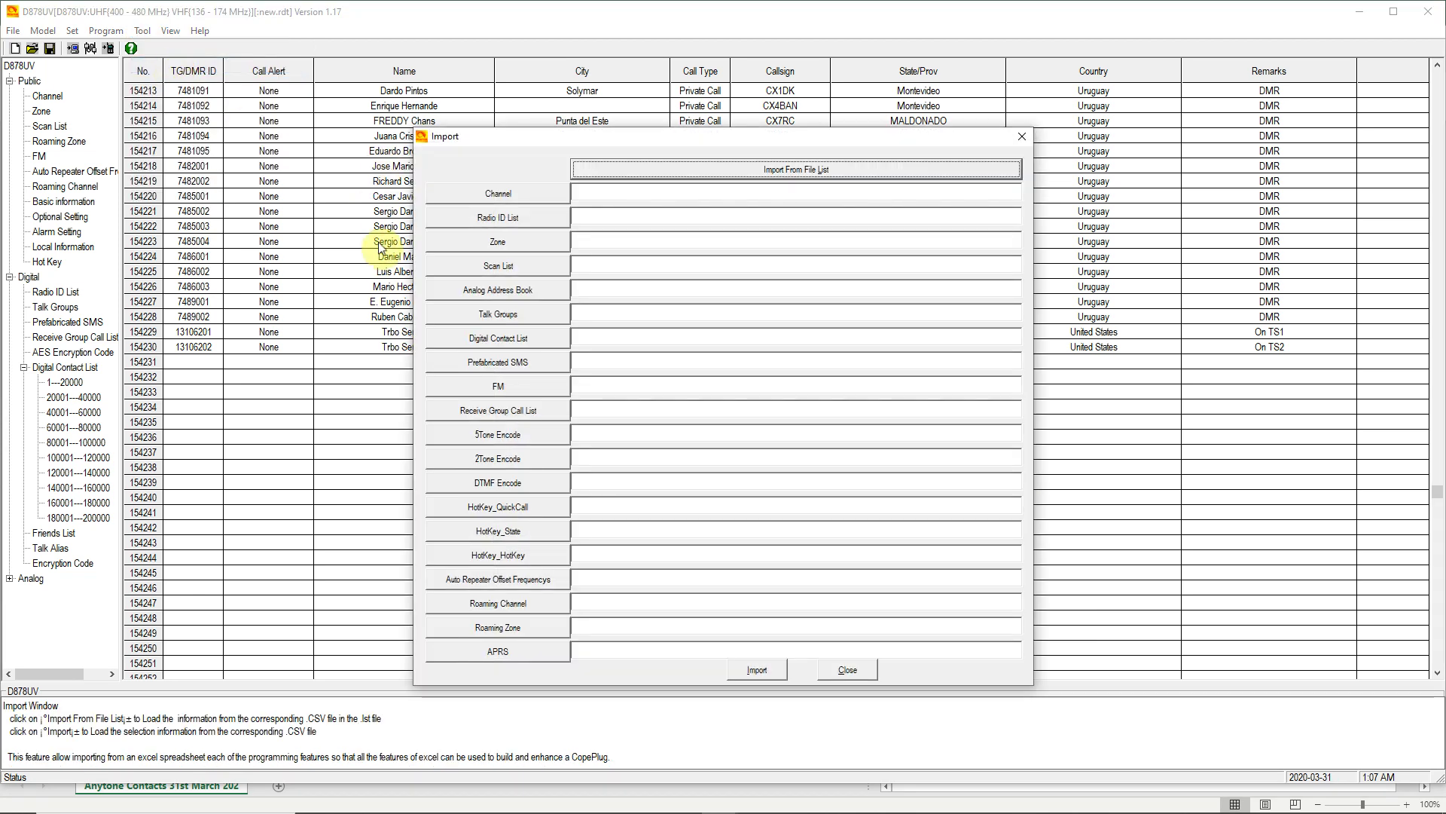
left_click(525, 334)
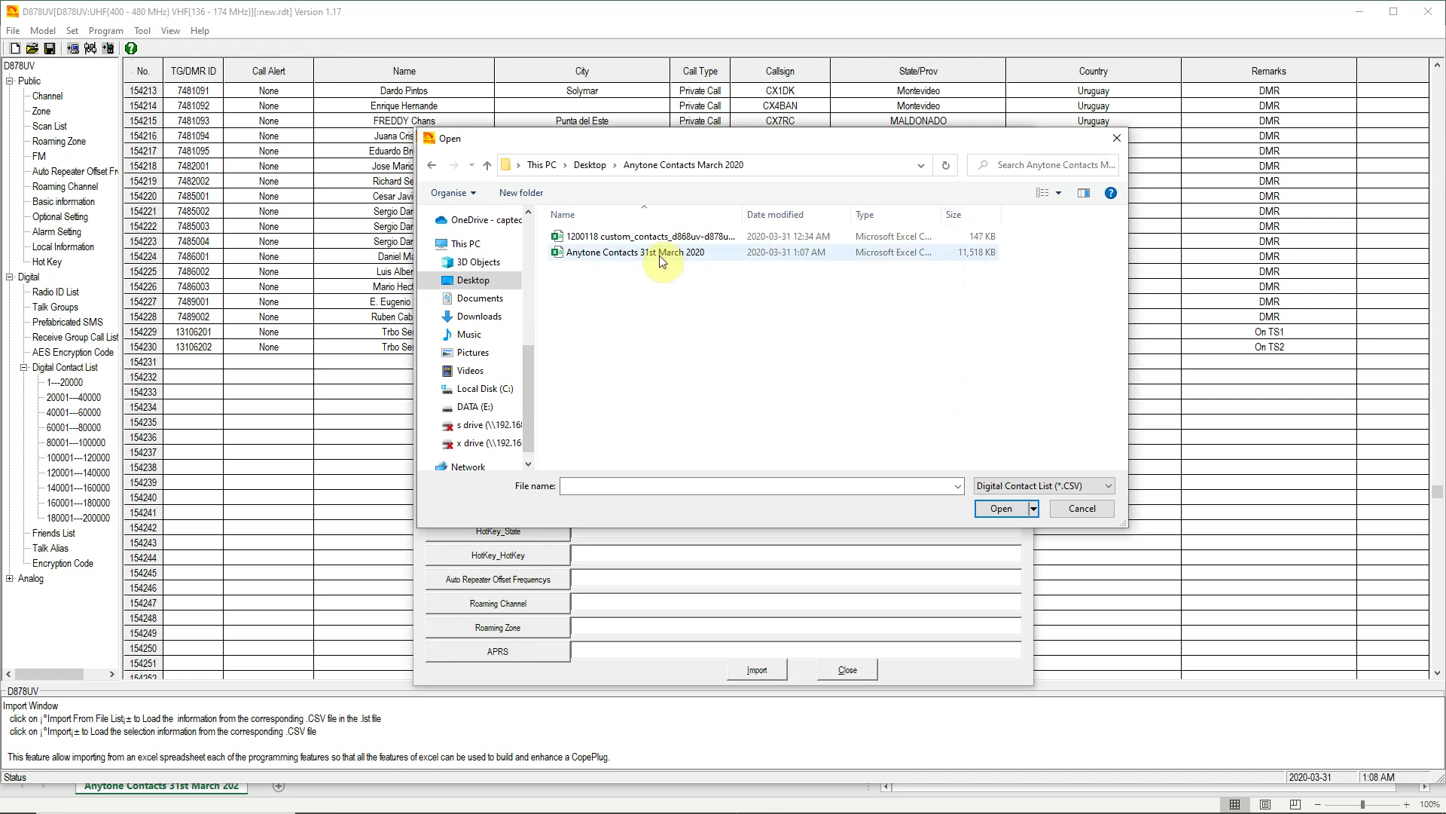
left_click(659, 255)
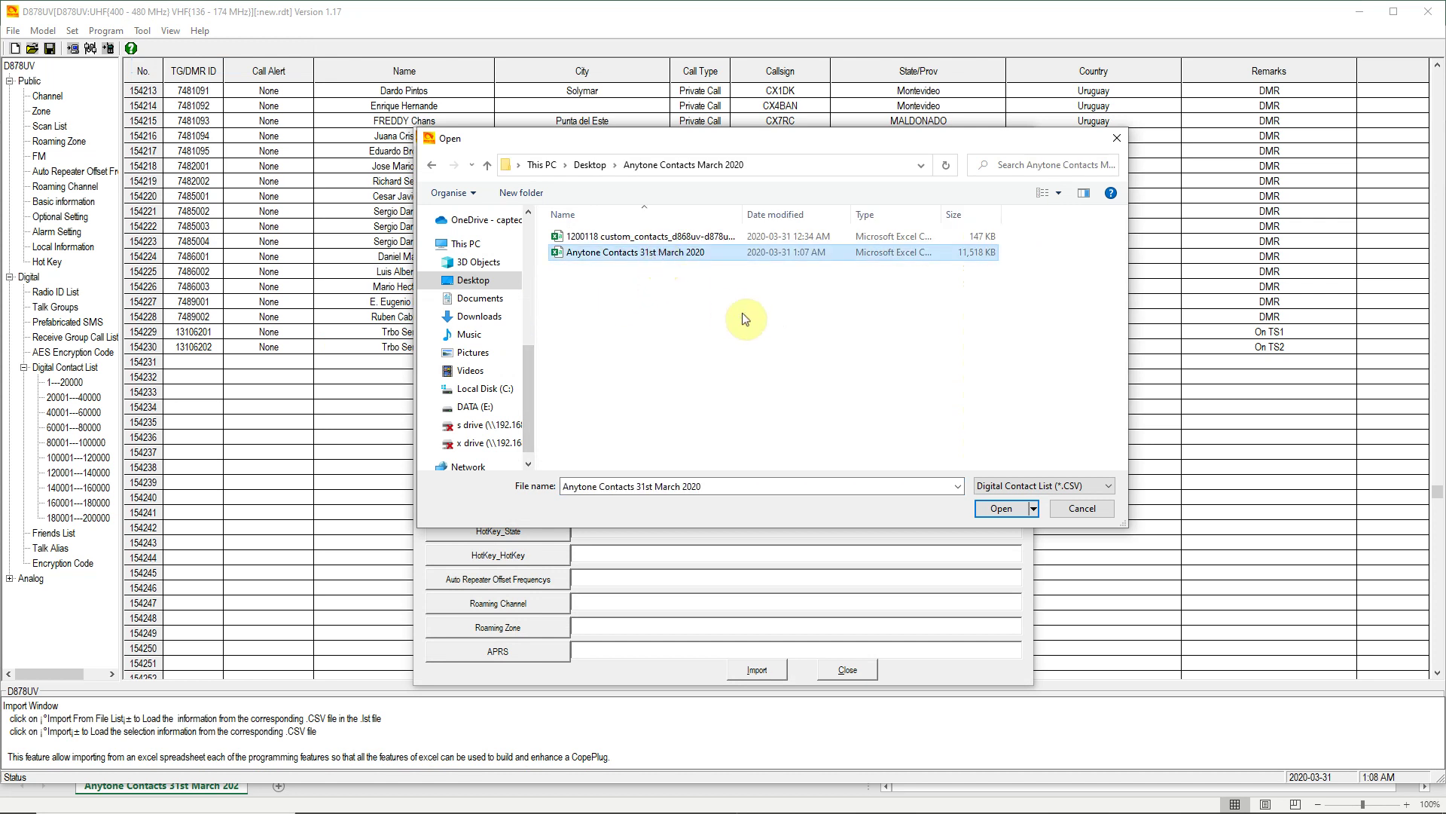
left_click(1001, 509)
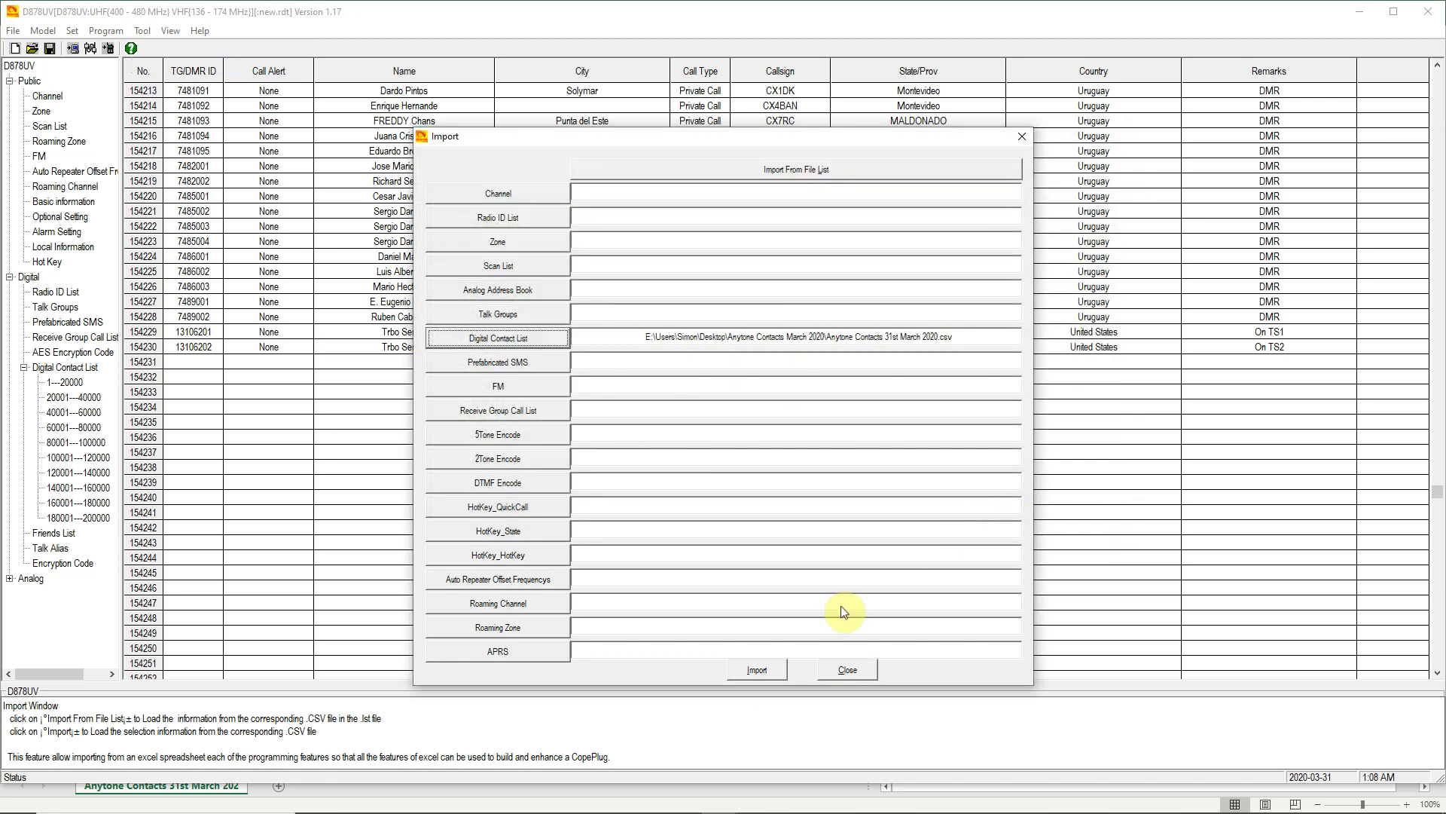
left_click(758, 671)
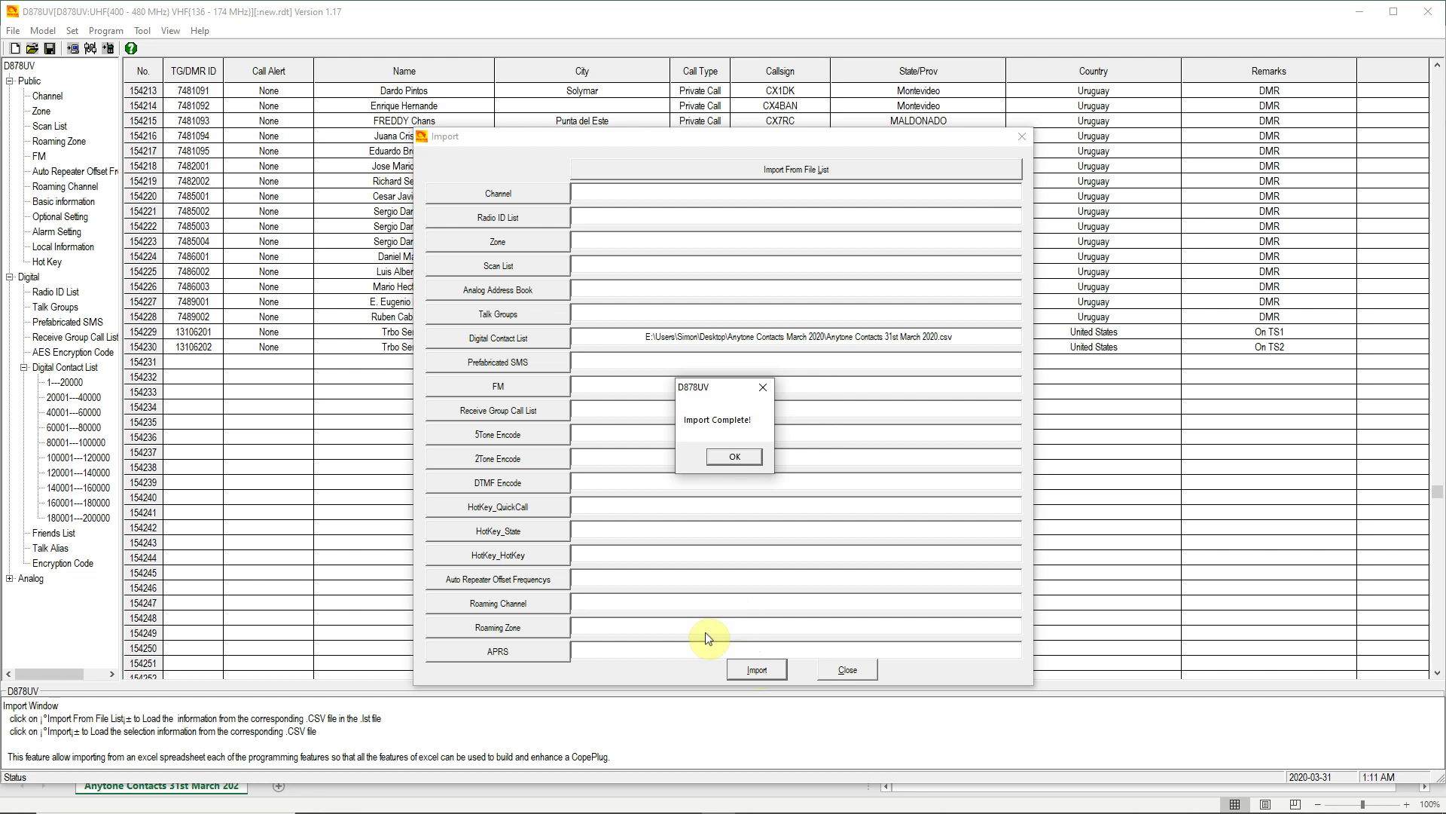
left_click(735, 456)
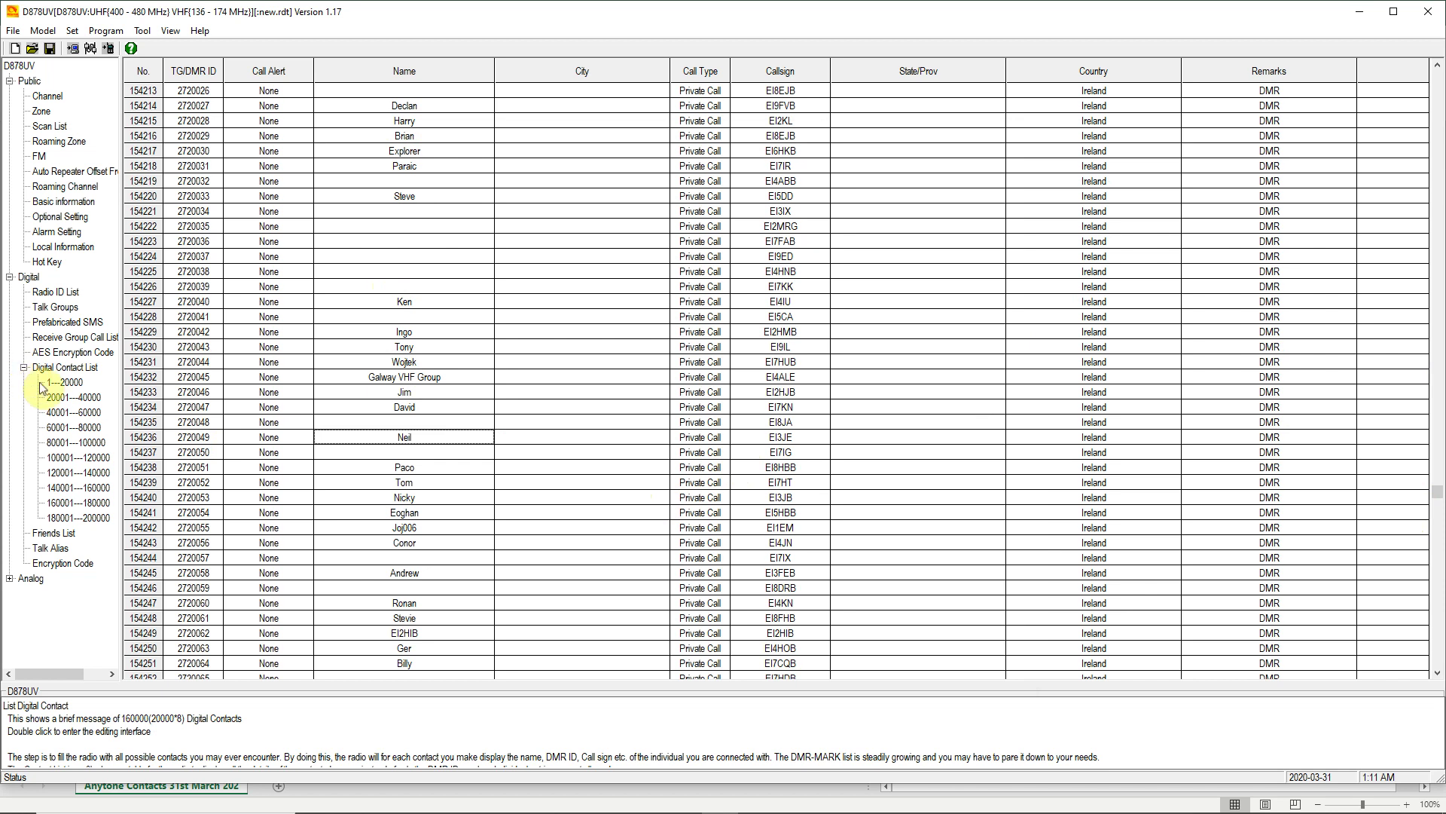
- Open the 140001–160000 contact block and scroll down to its last entry, 157874
left_click(64, 367)
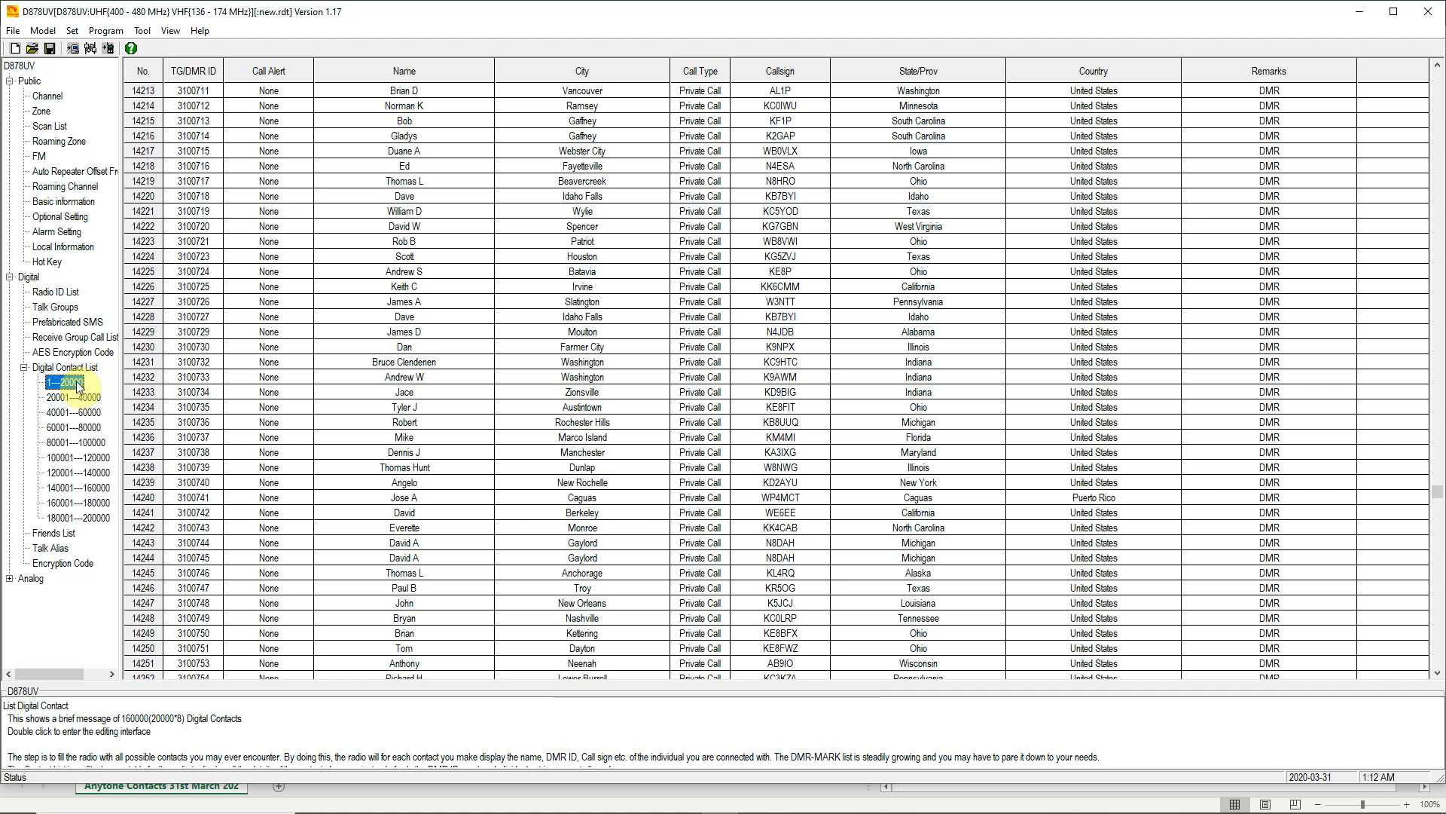
left_click(70, 518)
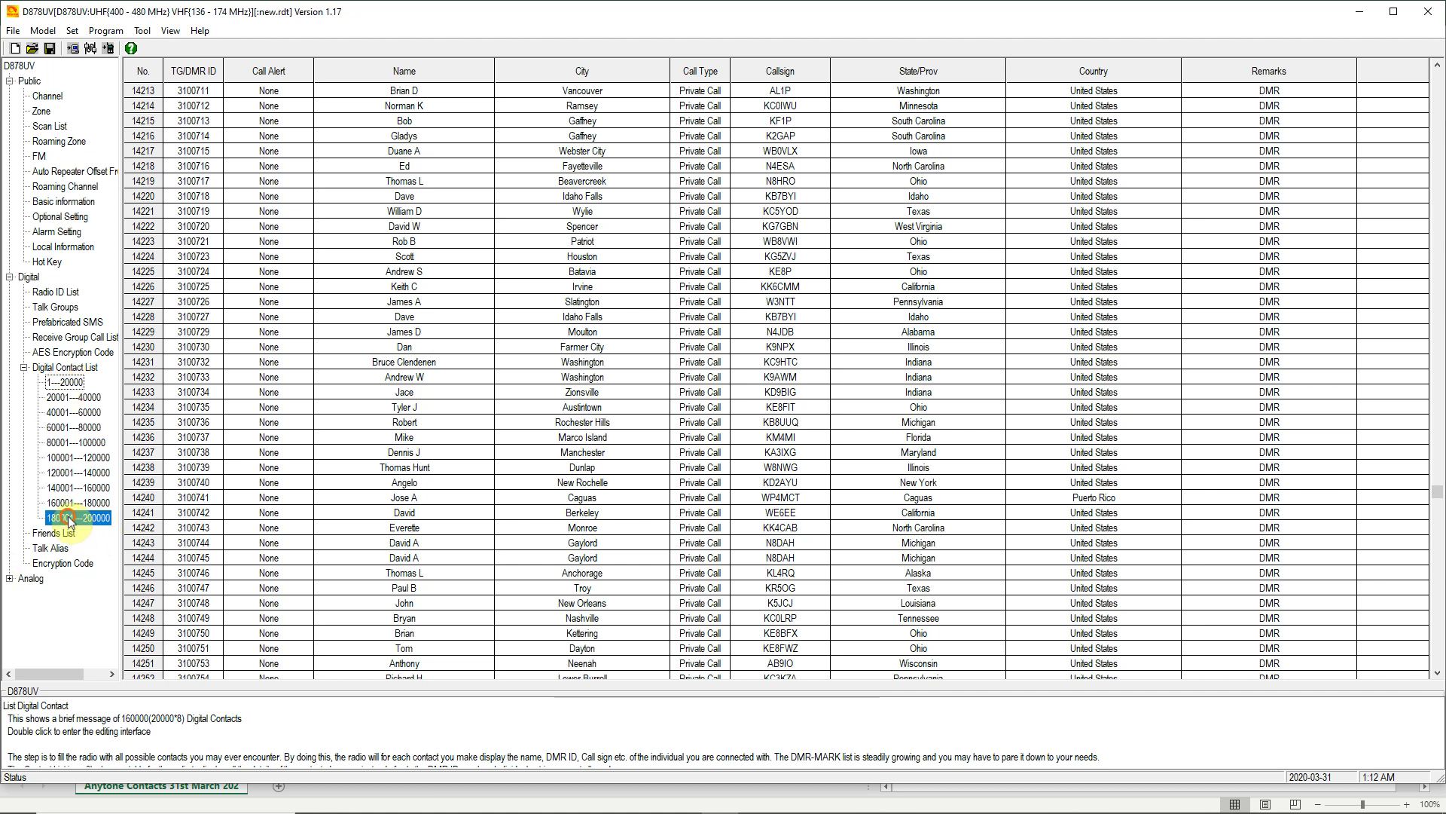
left_click(73, 501)
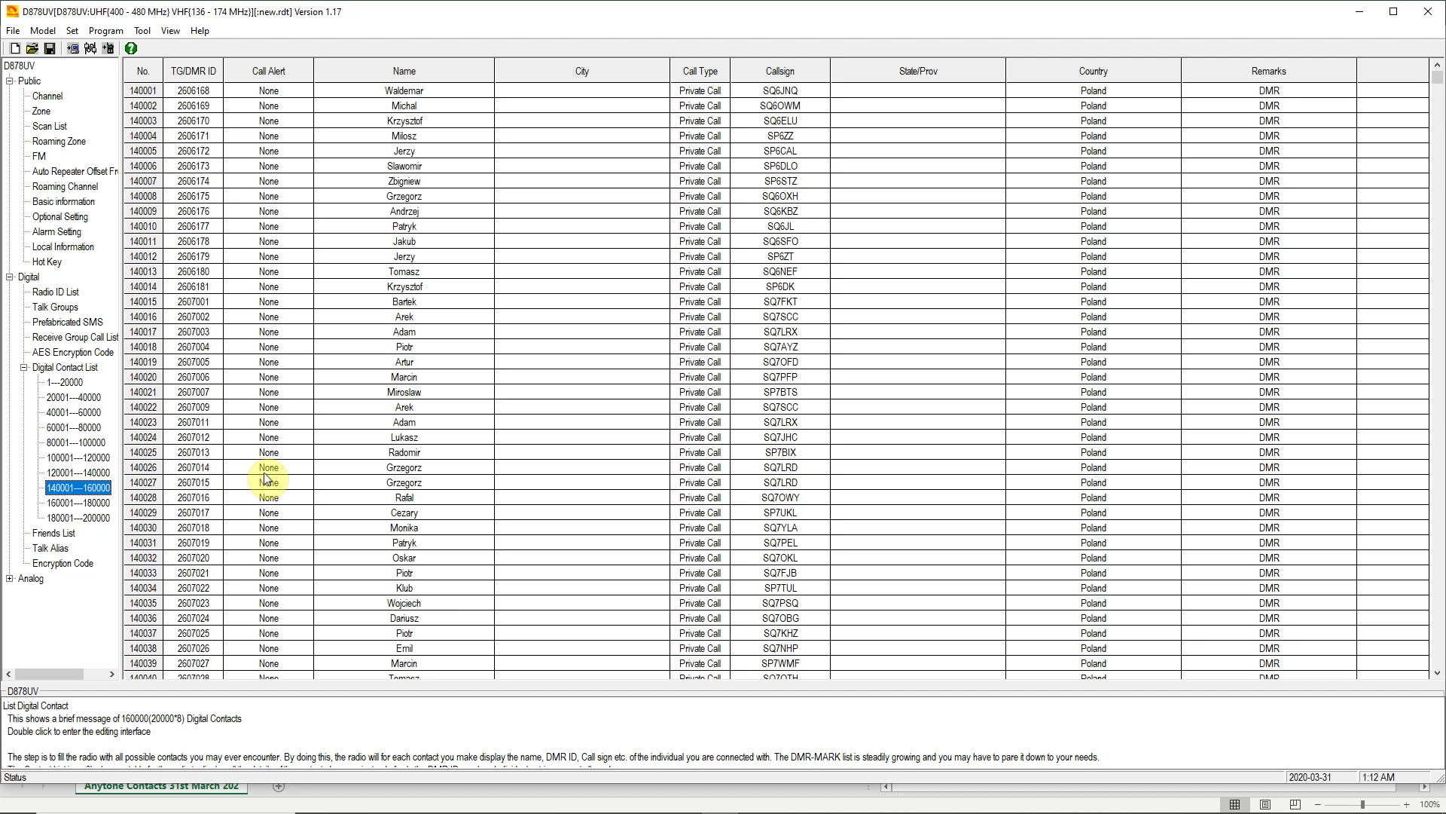
left_click_drag(1436, 77, 1437, 595)
left_click(1437, 673)
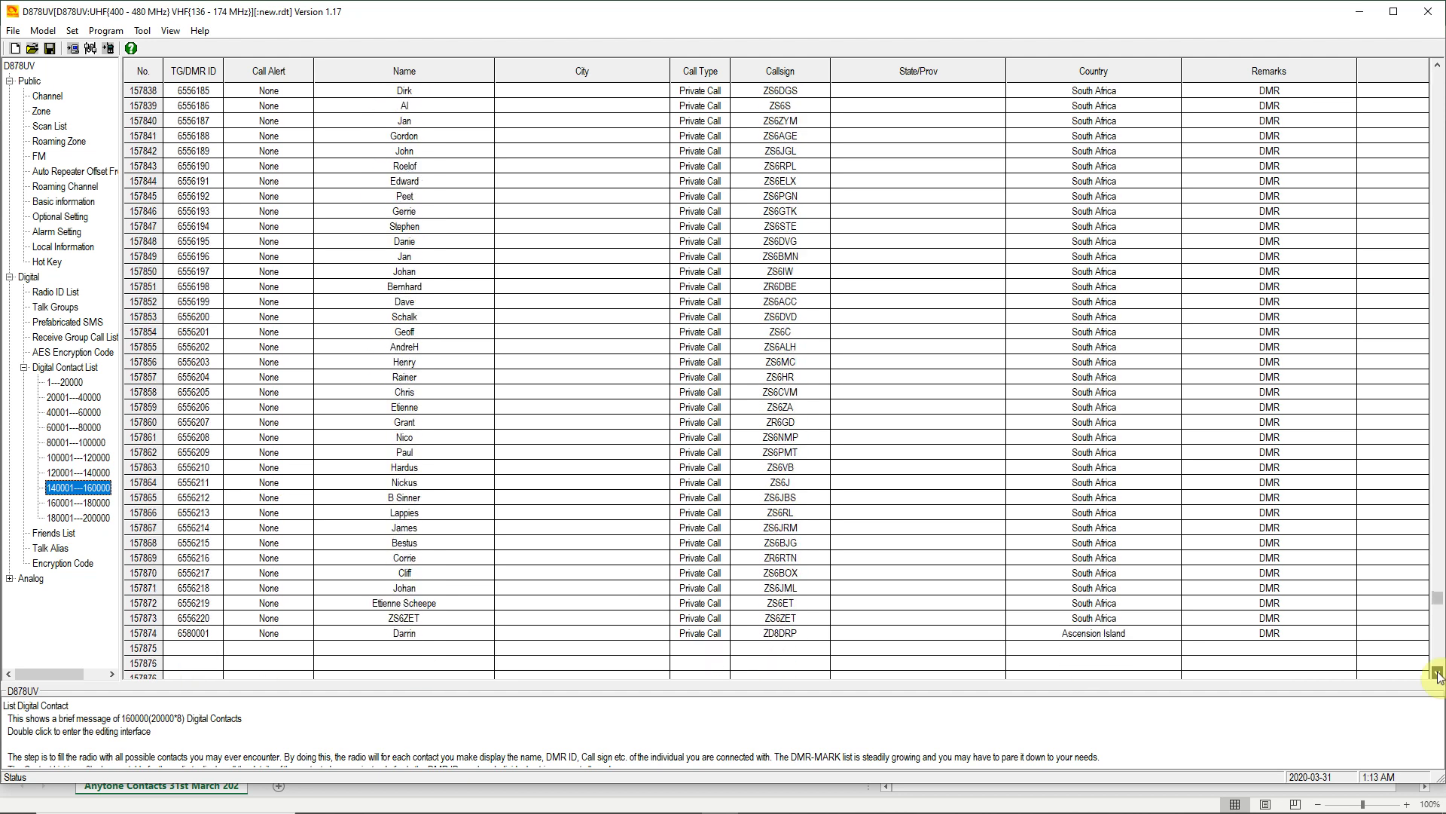
left_click(1437, 672)
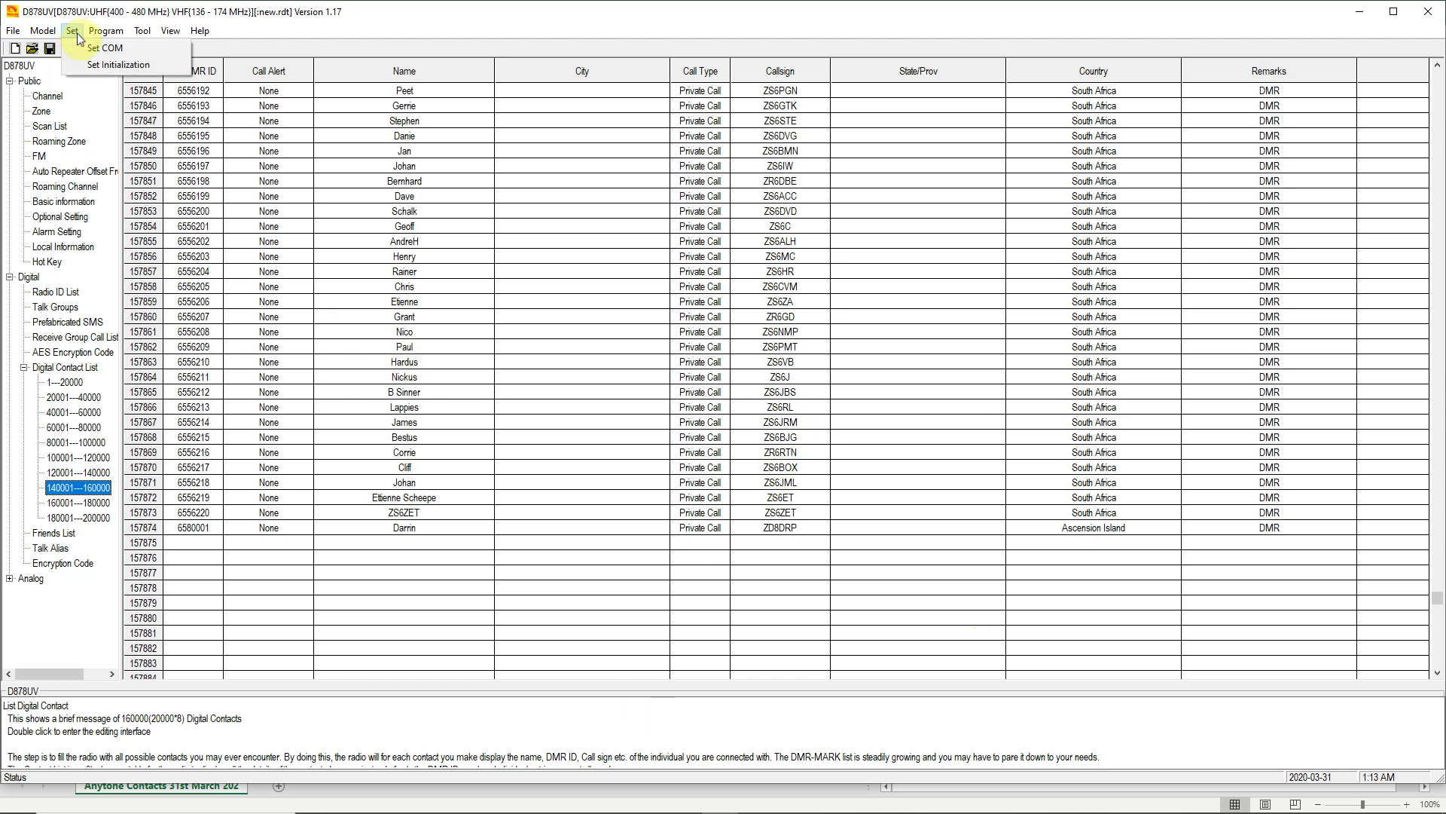
- Set the port to COM3 and write only the Digital Contact List to the radio, excluding Other Data
left_click(98, 46)
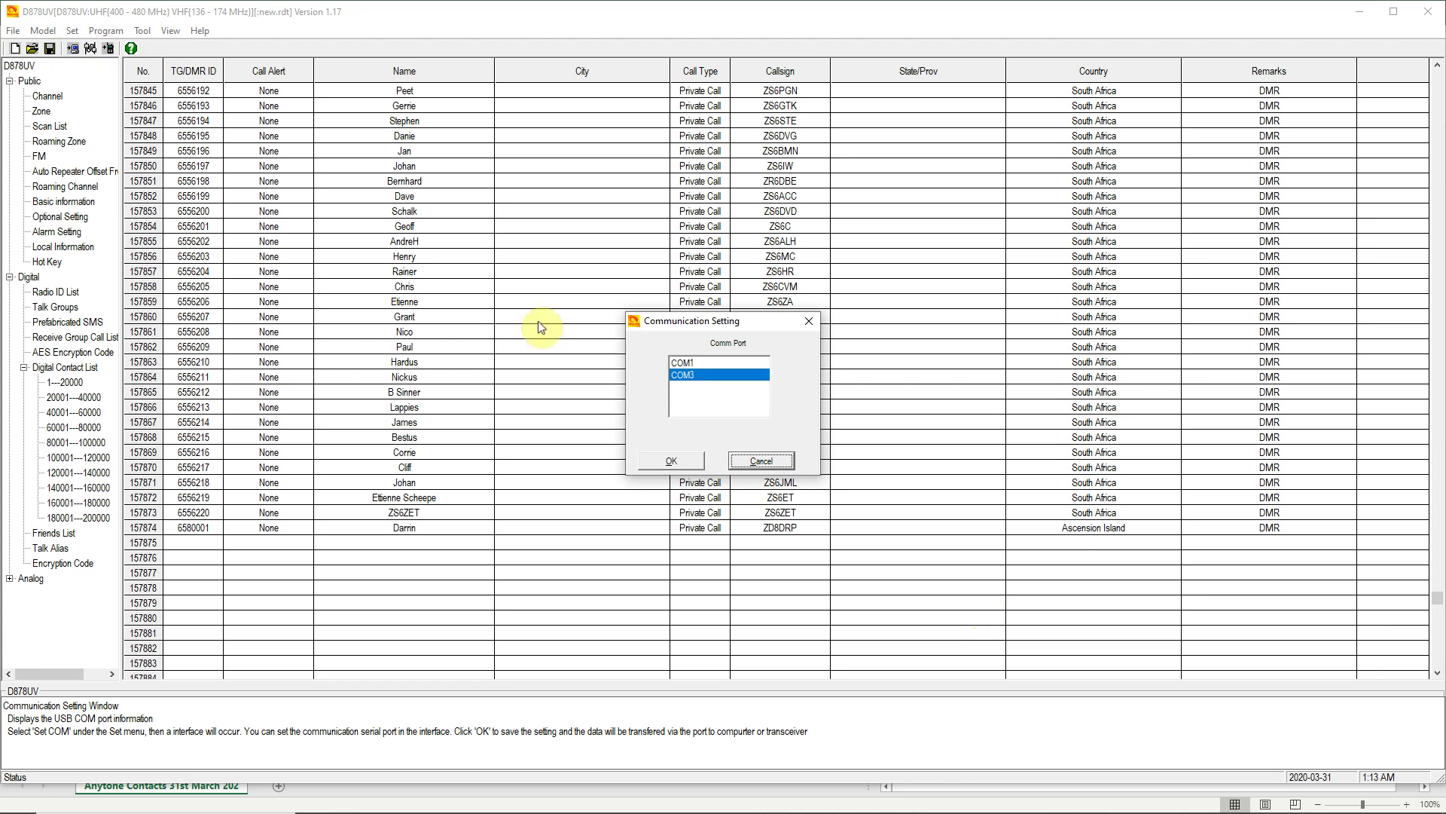
left_click(676, 461)
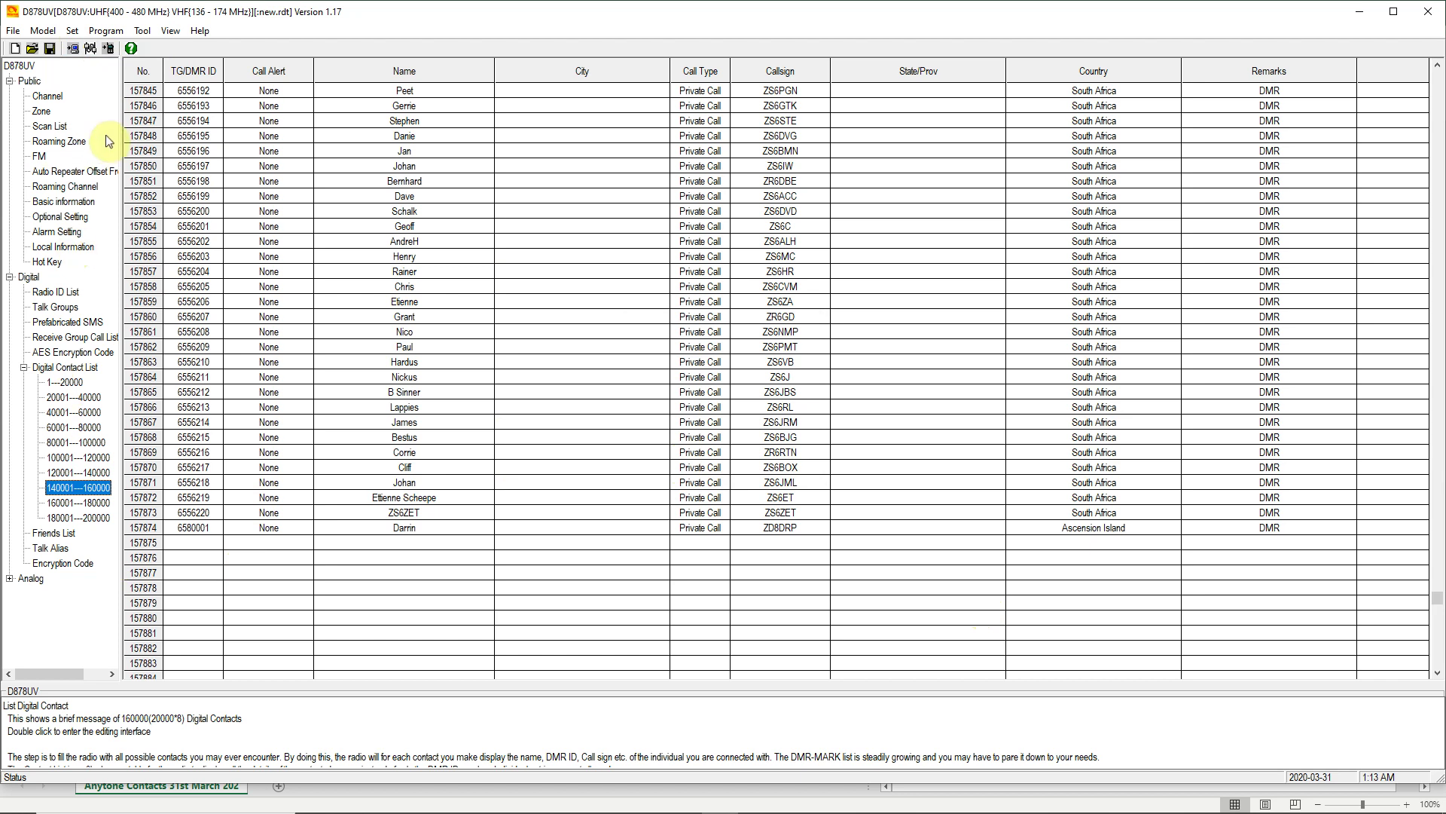
left_click(109, 32)
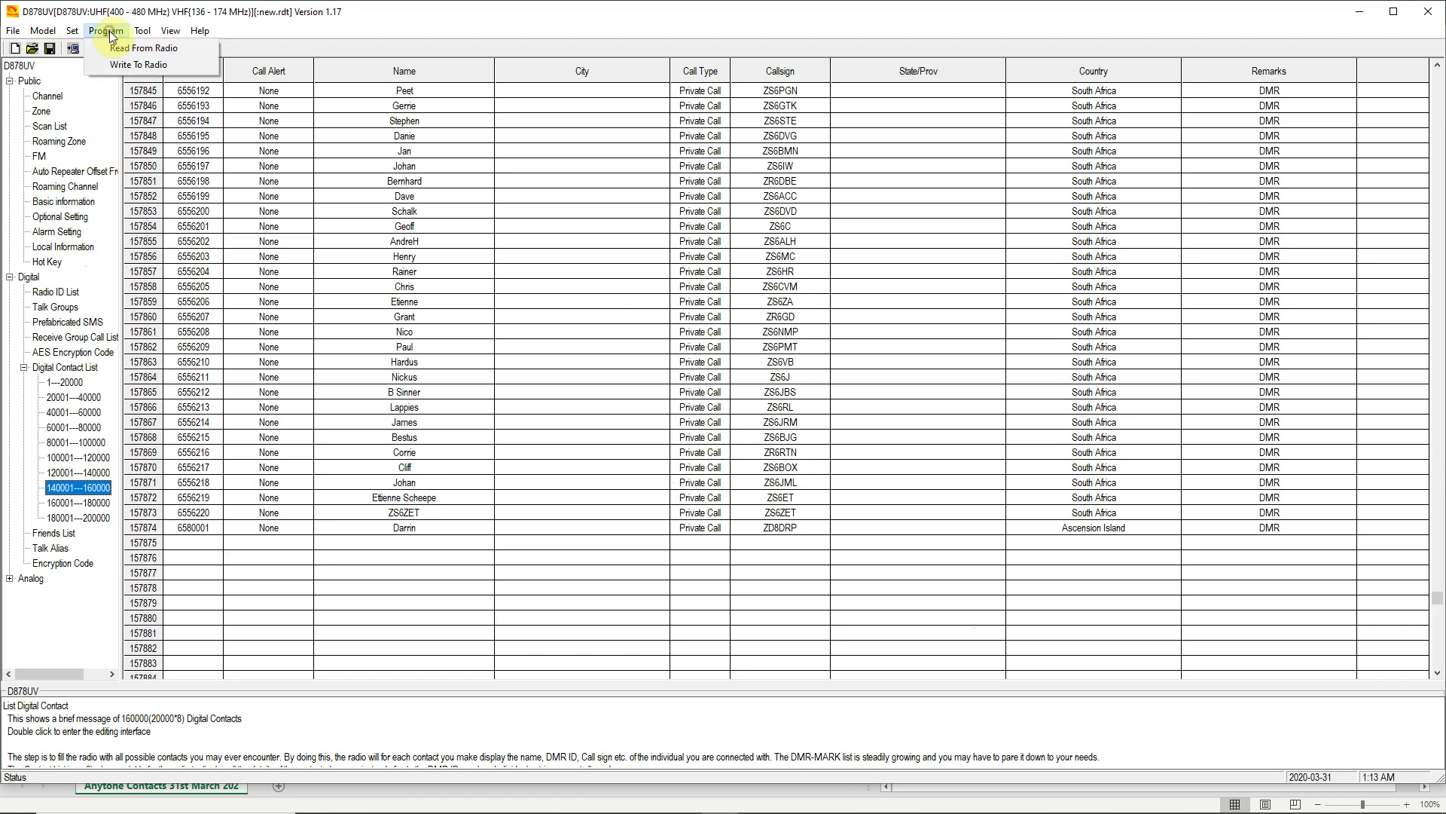
left_click(120, 64)
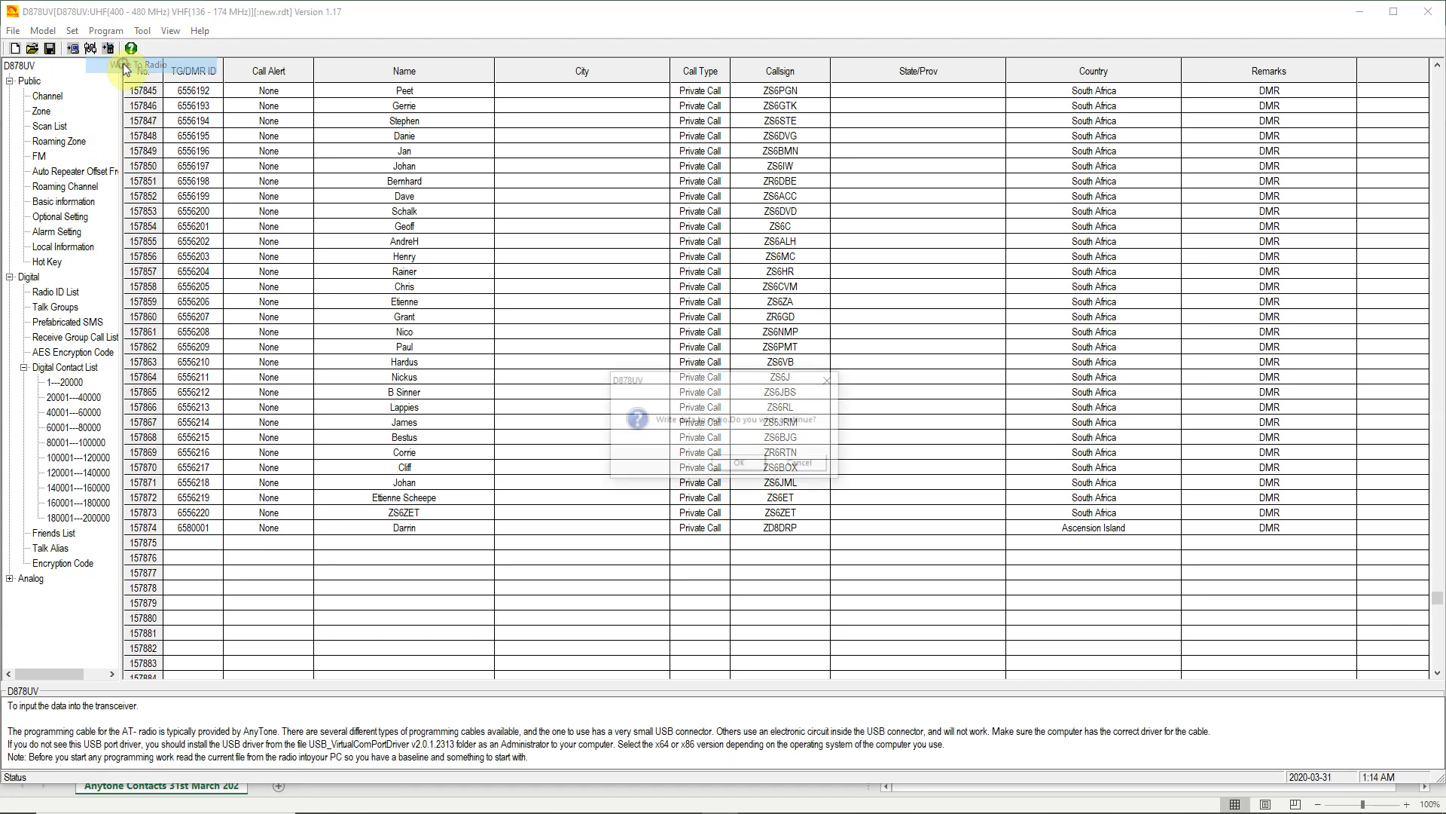
left_click(739, 462)
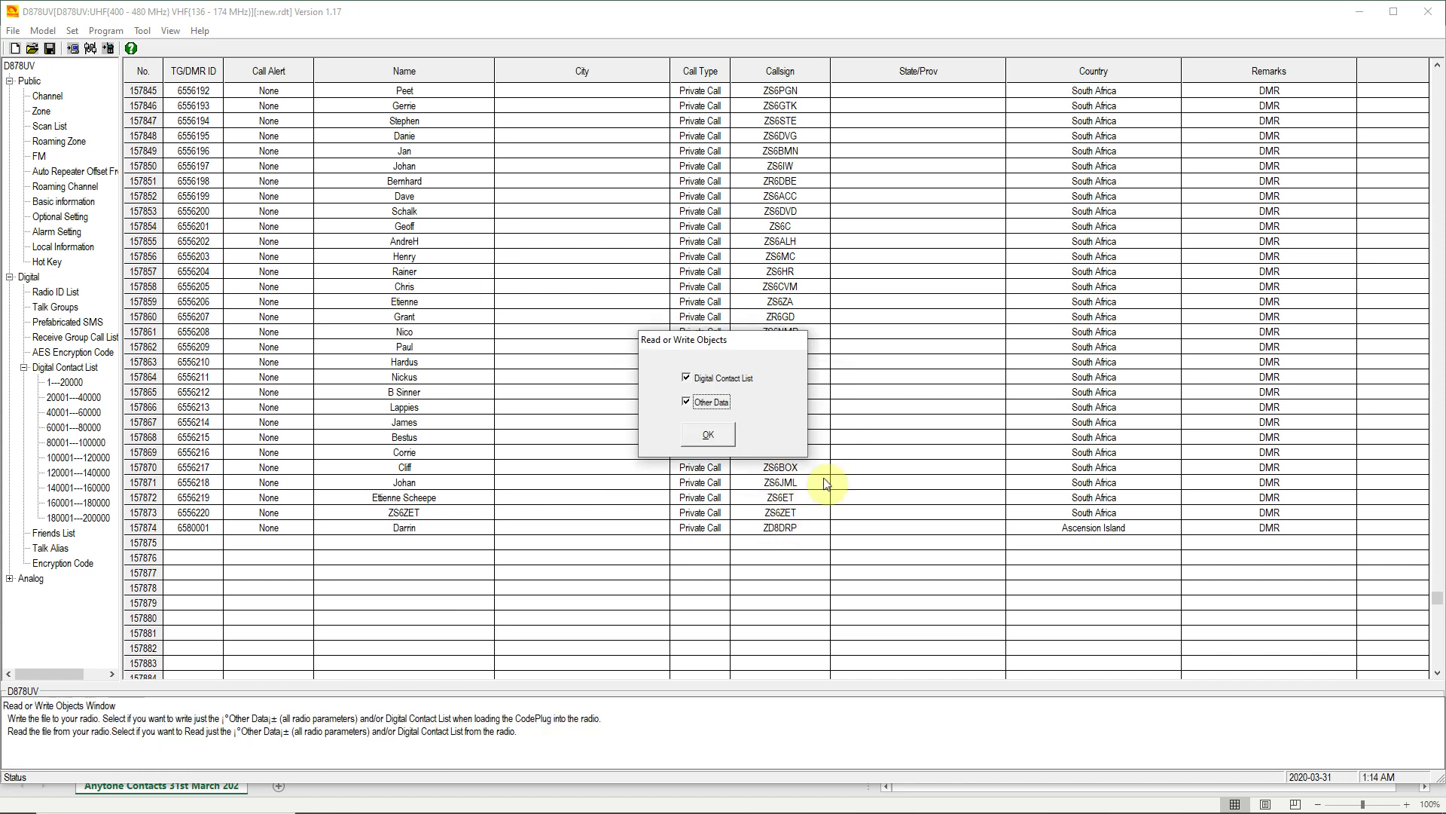
left_click(694, 433)
left_click(701, 437)
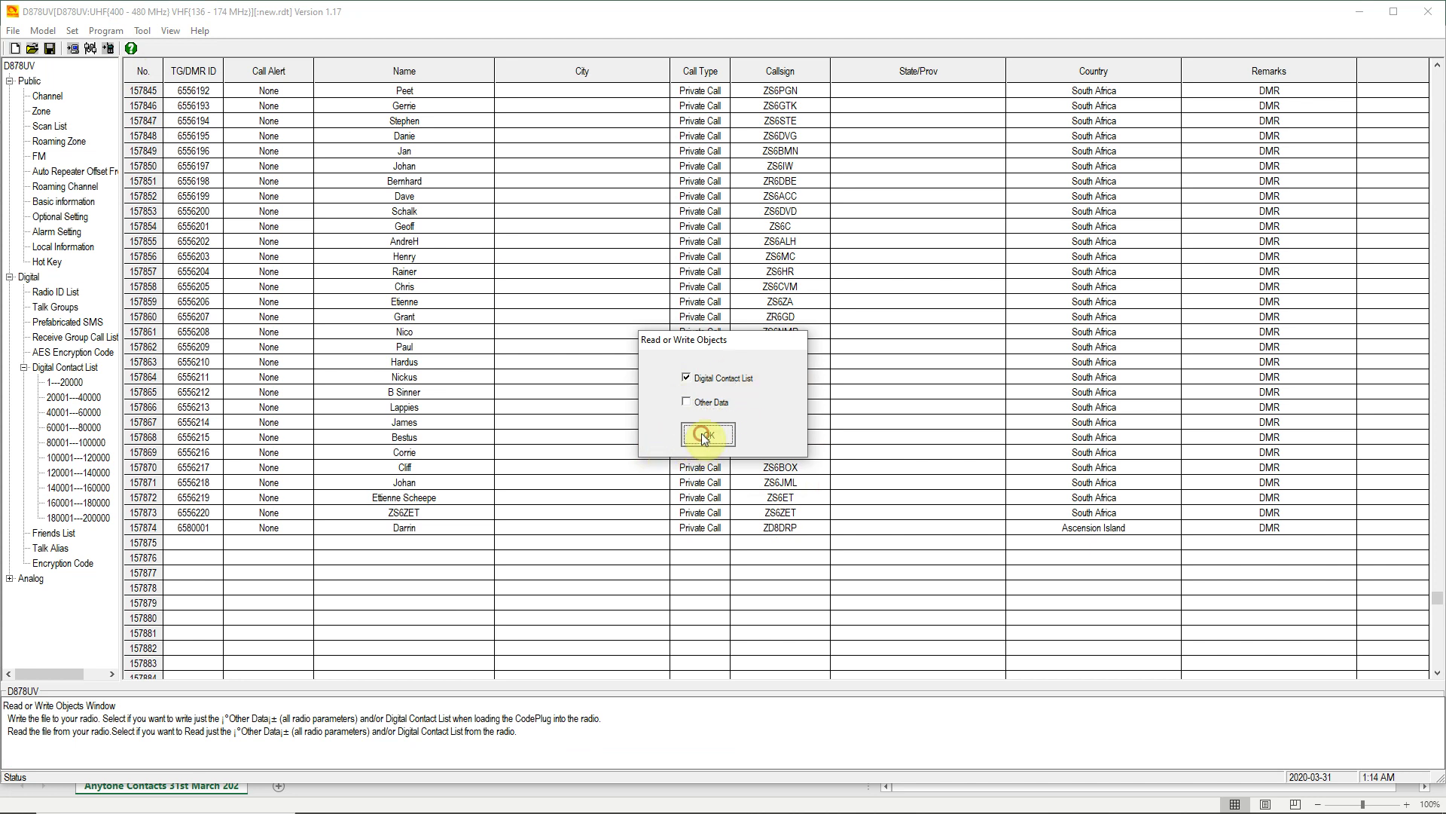